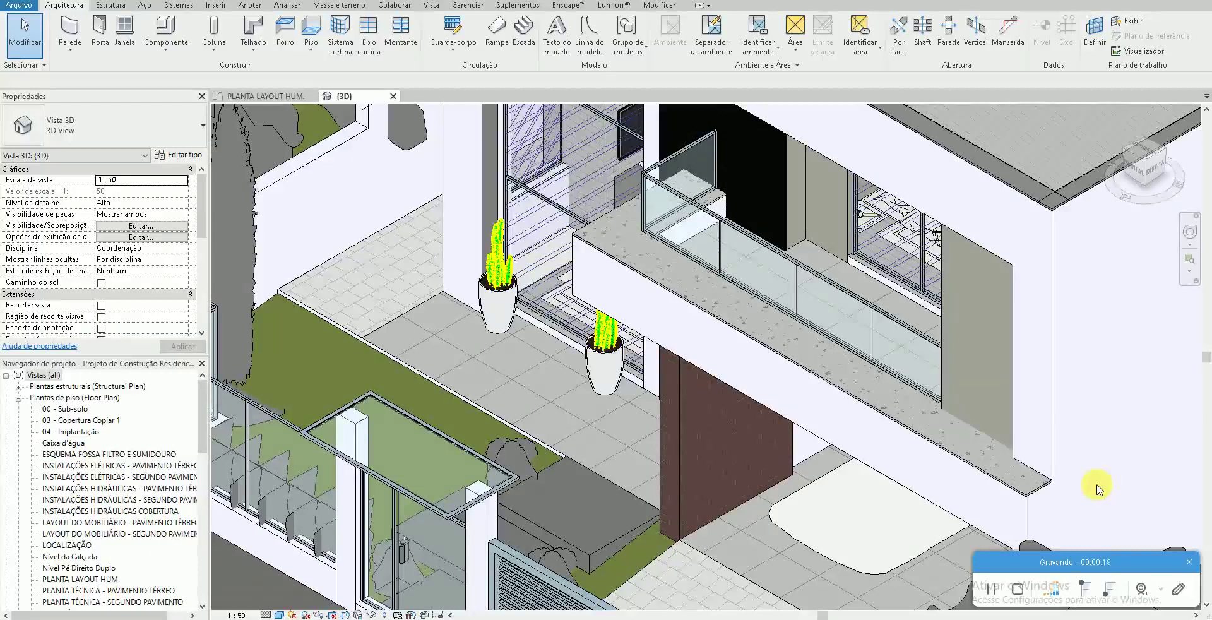
Step: Start an architectural floor, browse the available floor types, then abandon the sketch
left_click(311, 52)
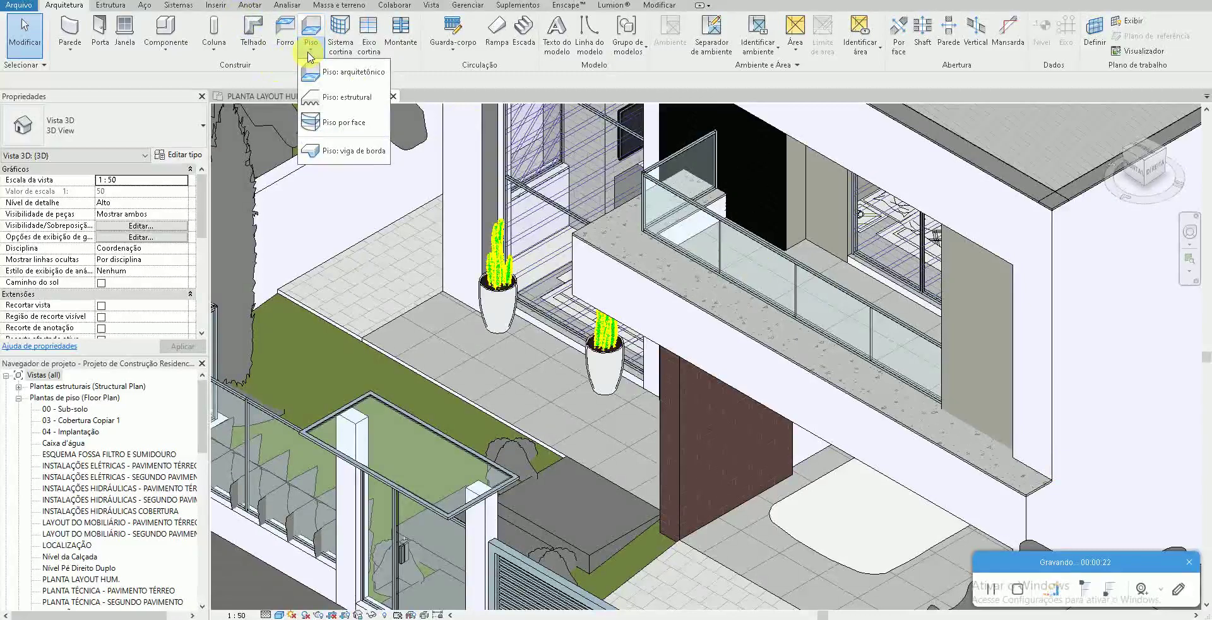
left_click(309, 25)
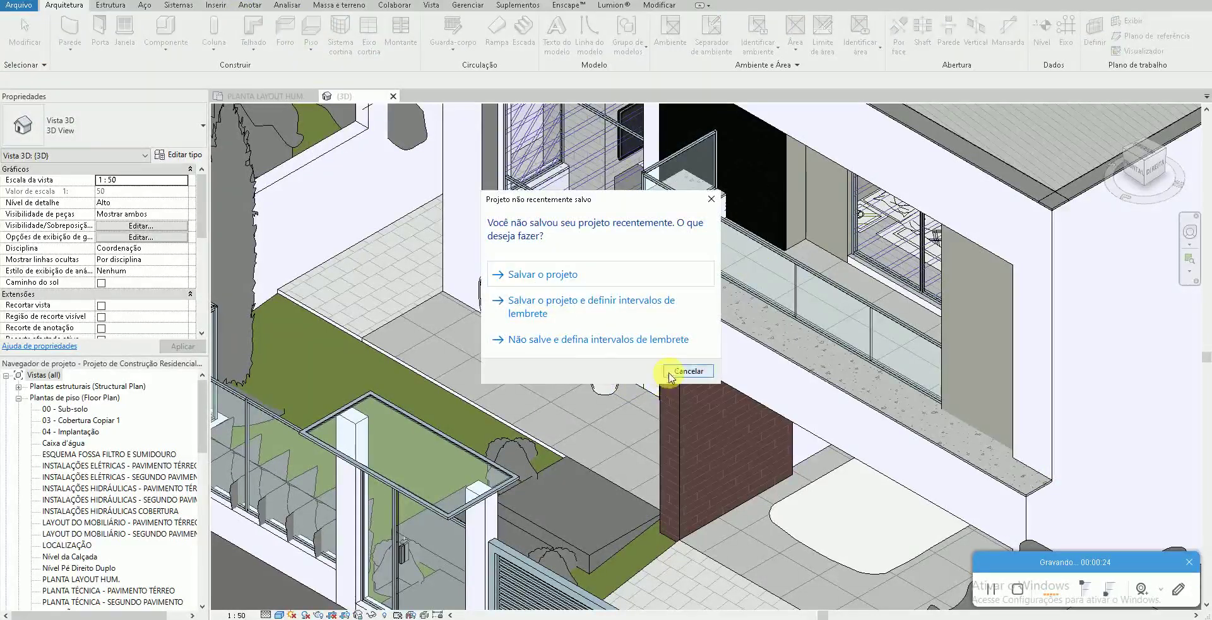
left_click(668, 373)
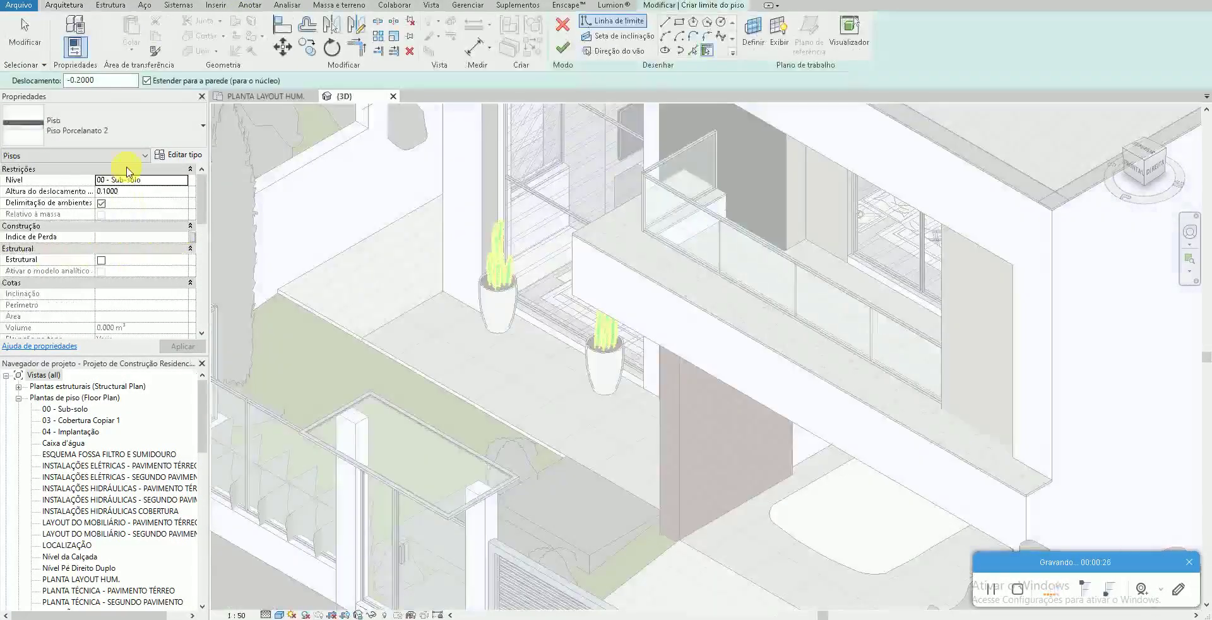
left_click(113, 130)
left_click(108, 127)
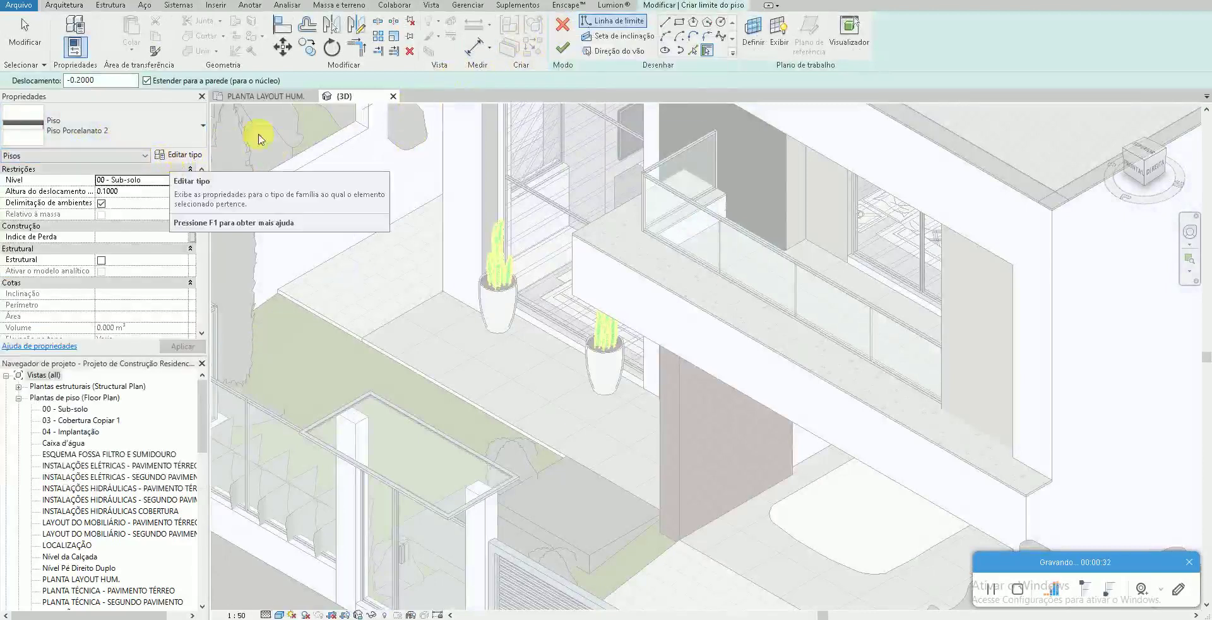
left_click(562, 25)
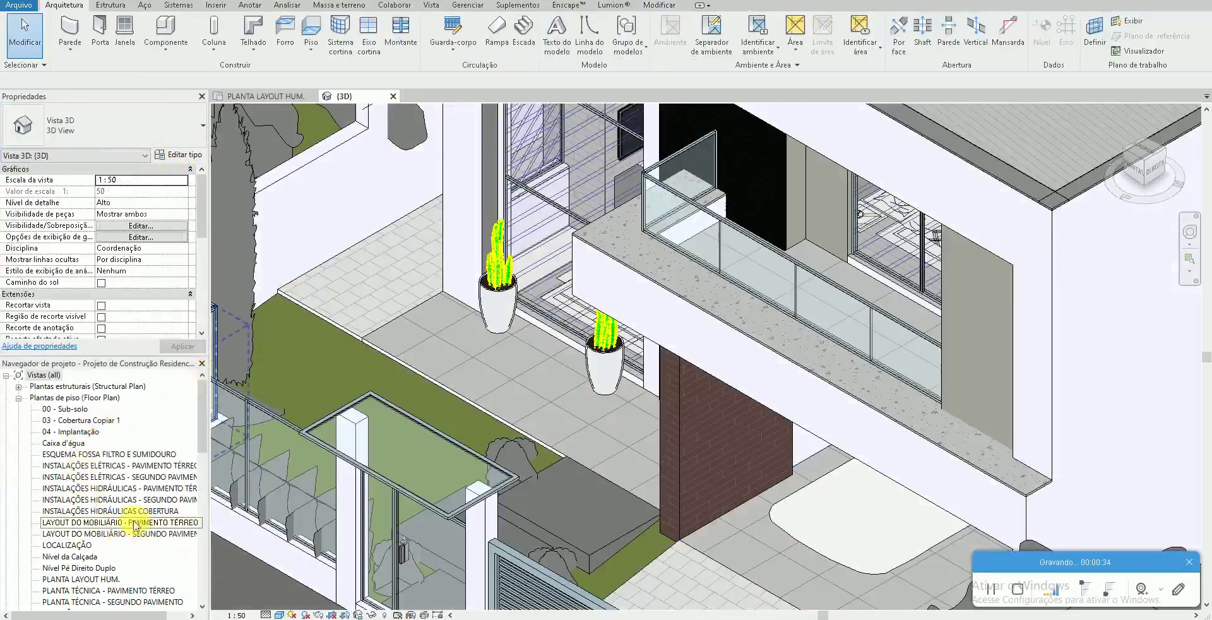
Step: Open the LAYOUT DO MOBILIÁRIO - PAVIMENTO TÉRREO floor plan and zoom in on the Varanda
double_click(114, 524)
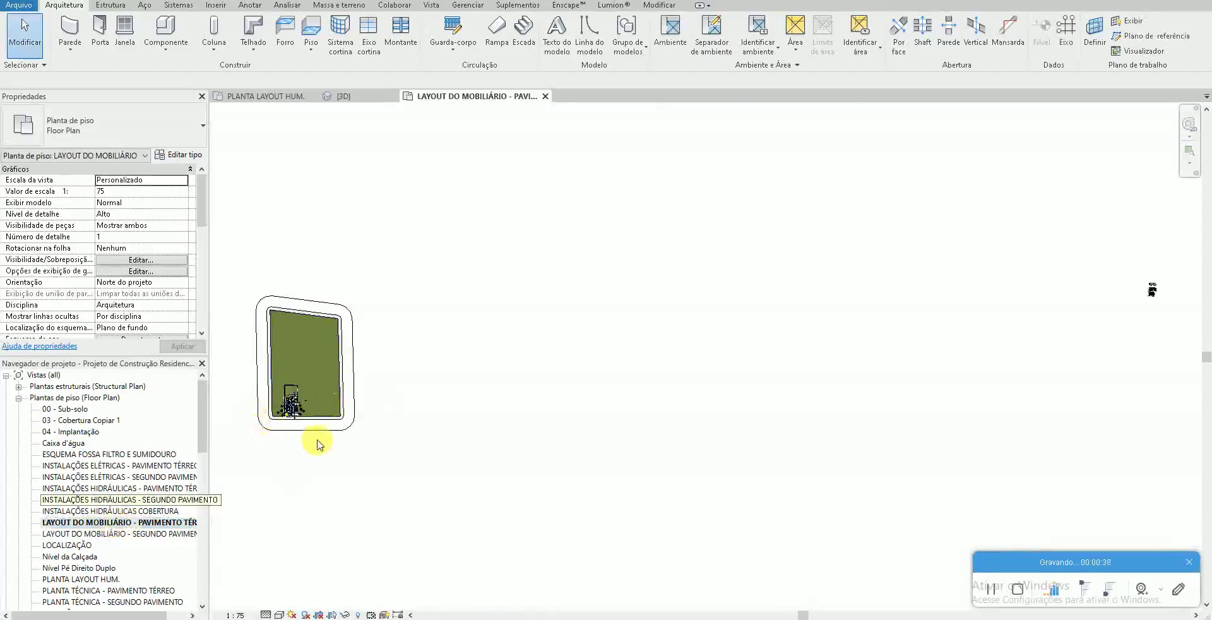
scroll(317, 379, "up", 3)
scroll(316, 317, "up", 2)
scroll(404, 272, "up", 2)
scroll(325, 401, "up", 2)
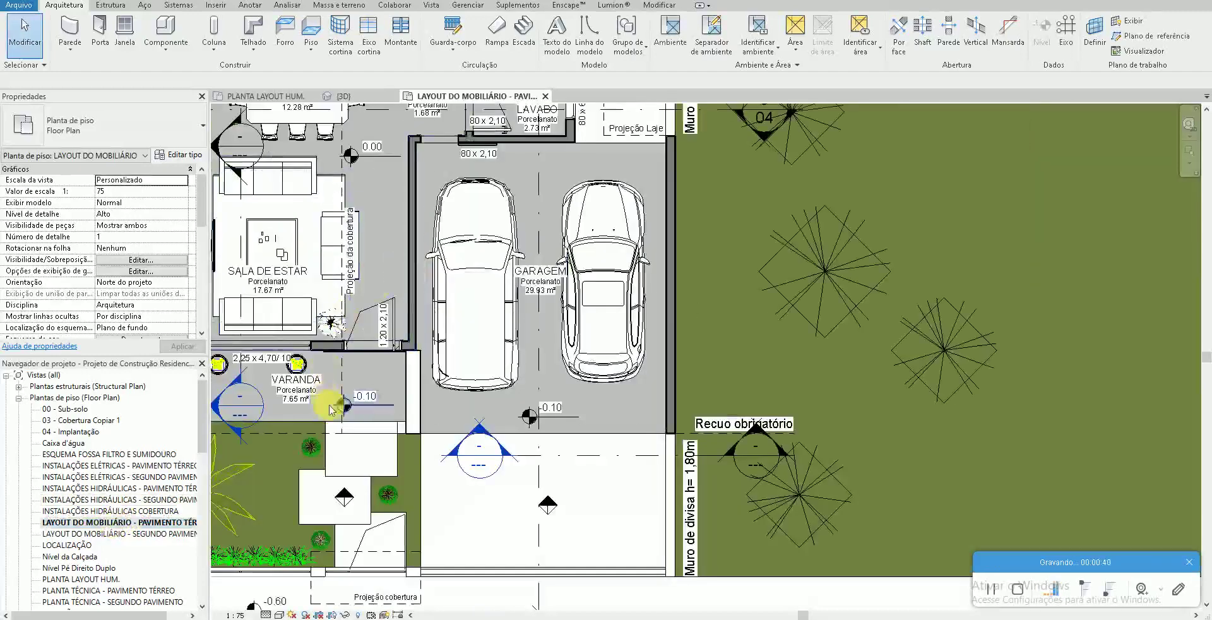
scroll(309, 347, "up", 3)
scroll(463, 433, "up", 1)
scroll(462, 433, "up", 2)
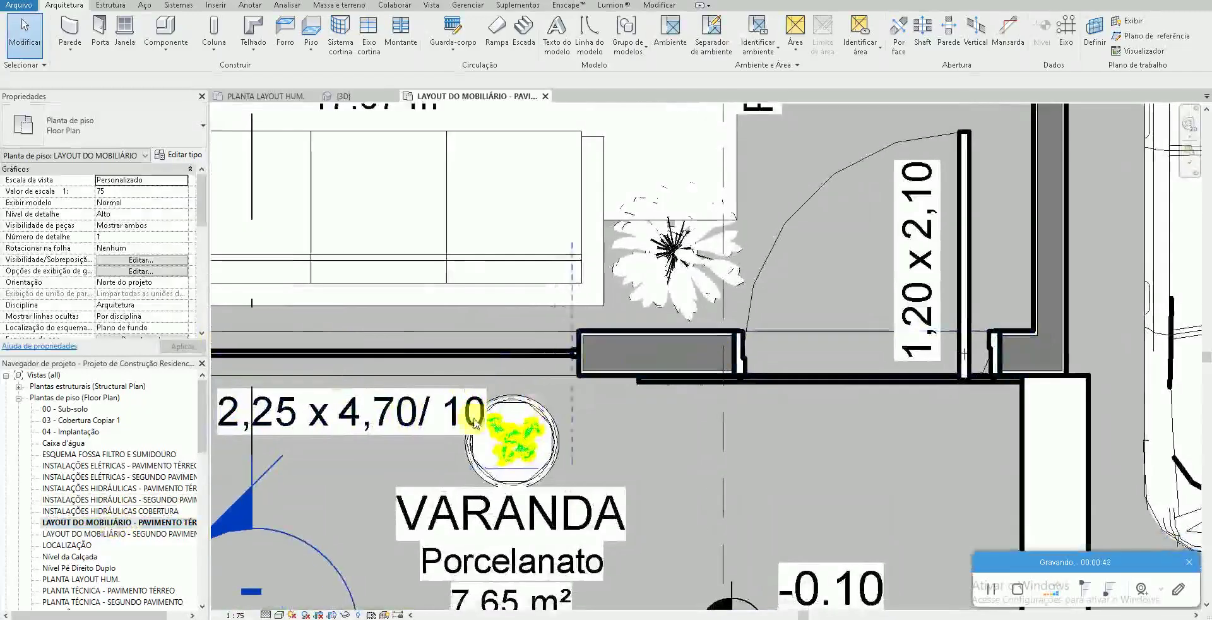
scroll(657, 373, "down", 2)
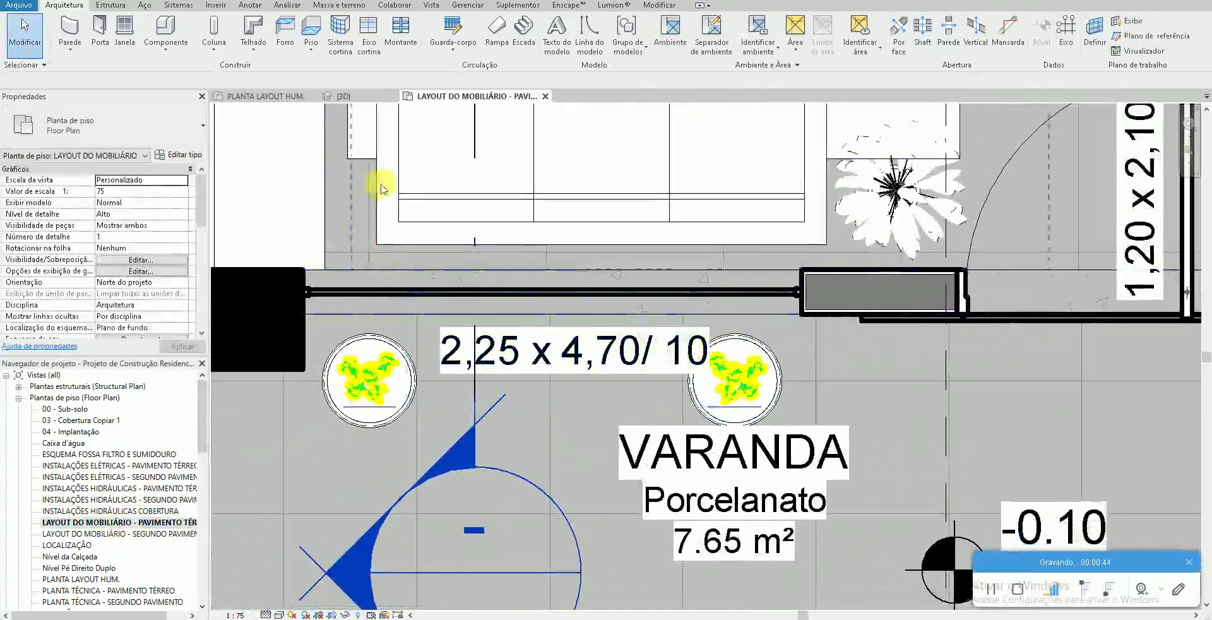
Step: Sketch a rectangular floor boundary strip along the Varanda wall to its right end
left_click(311, 30)
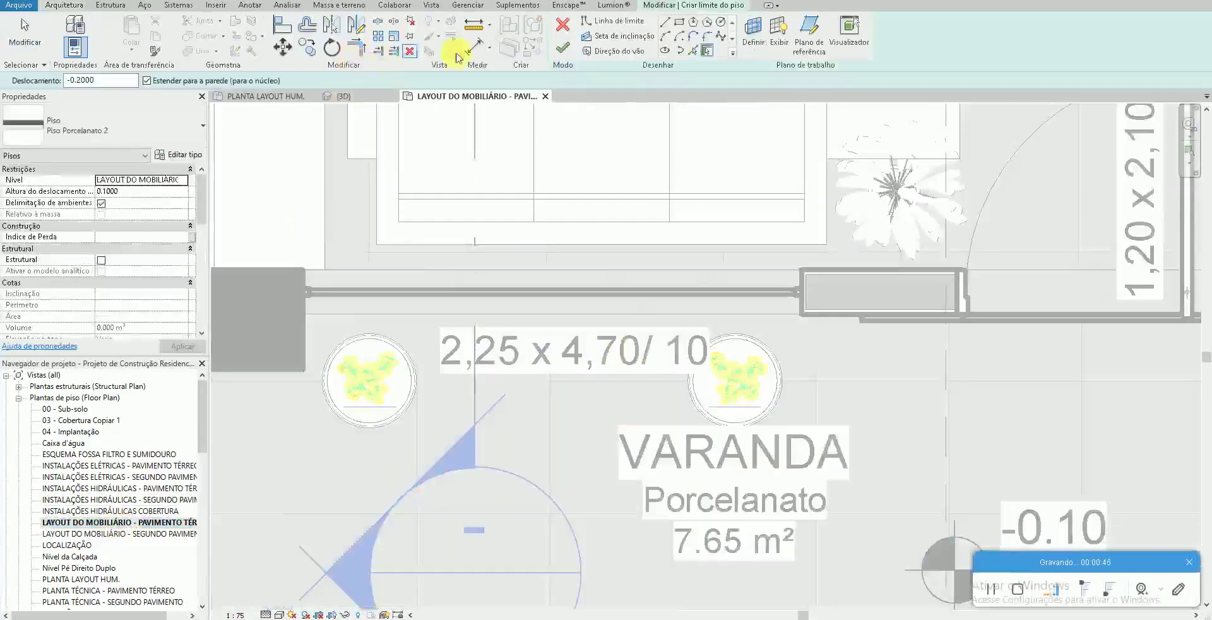
left_click(684, 27)
left_click(303, 270)
left_click(731, 314)
left_click(800, 314)
key("Escape")
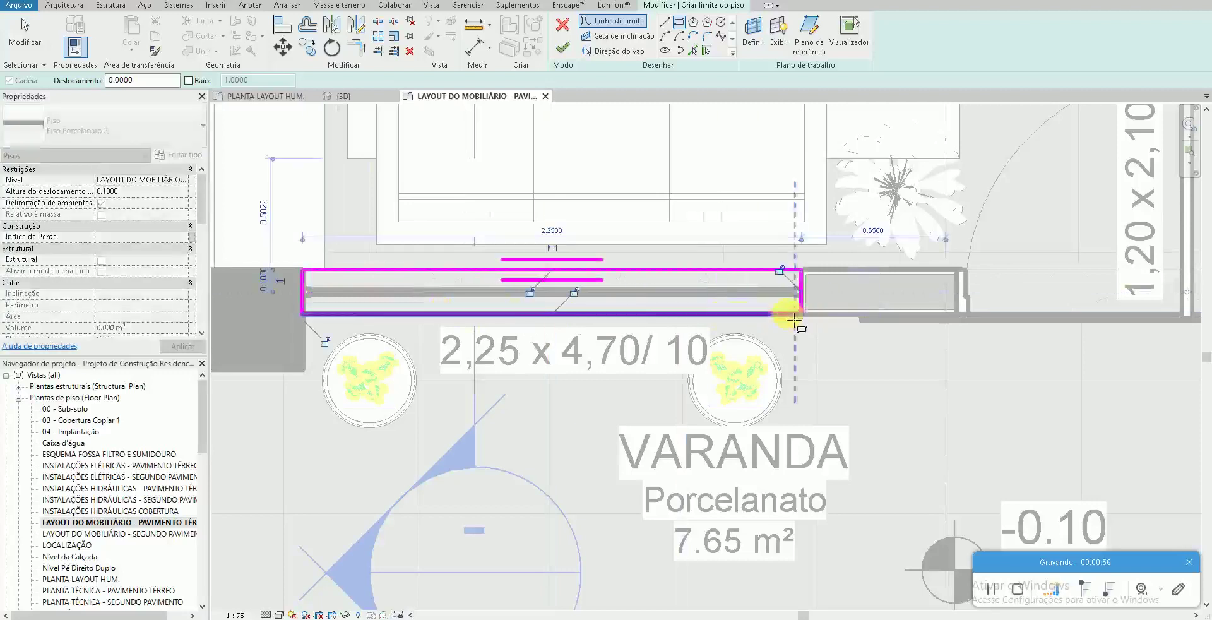
Step: Nudge the strip's bottom edge, adjust its width, finish the floor, and return to 3D
left_click(783, 314)
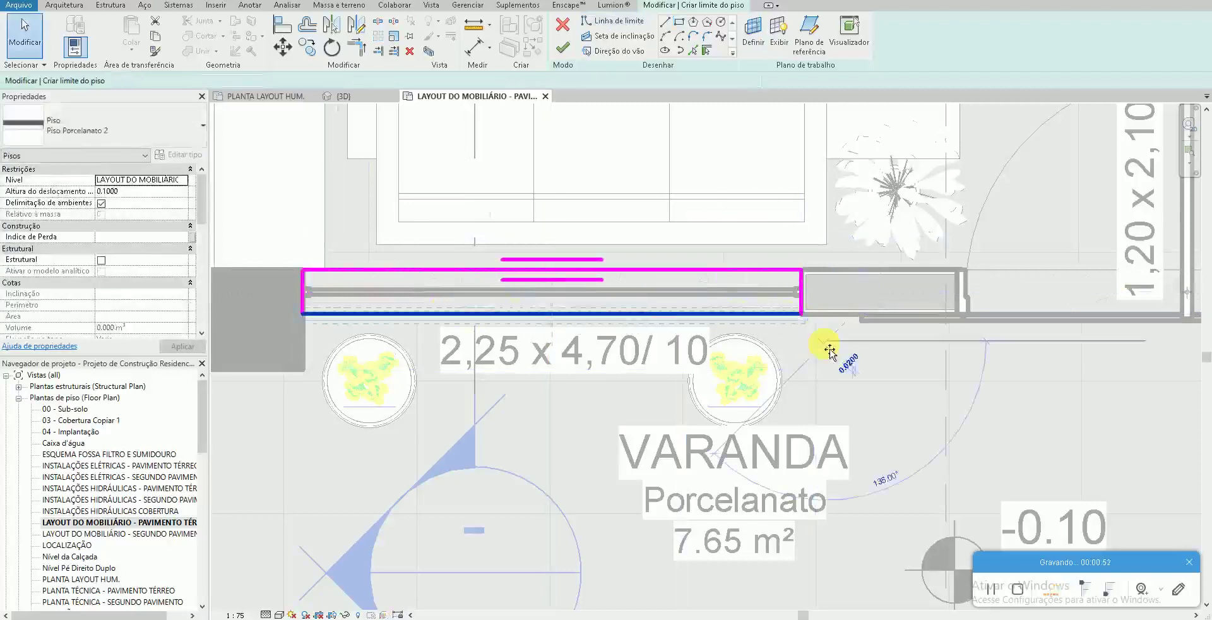
key("Down")
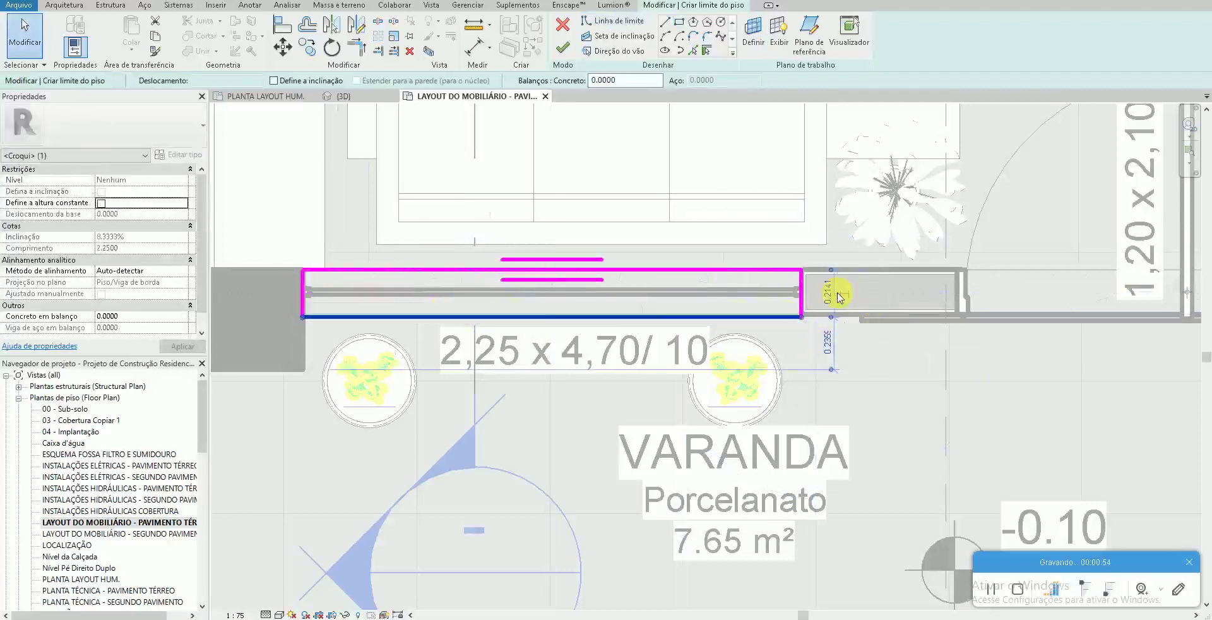
left_click(829, 294)
type("0.2200")
key("Return")
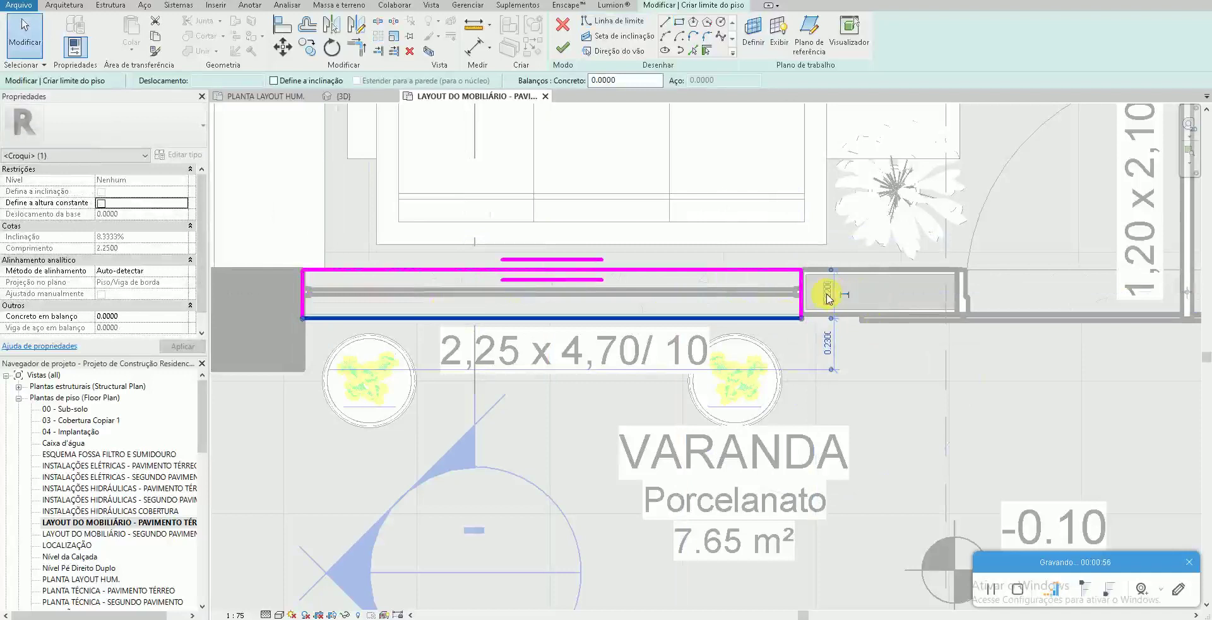
left_click(563, 48)
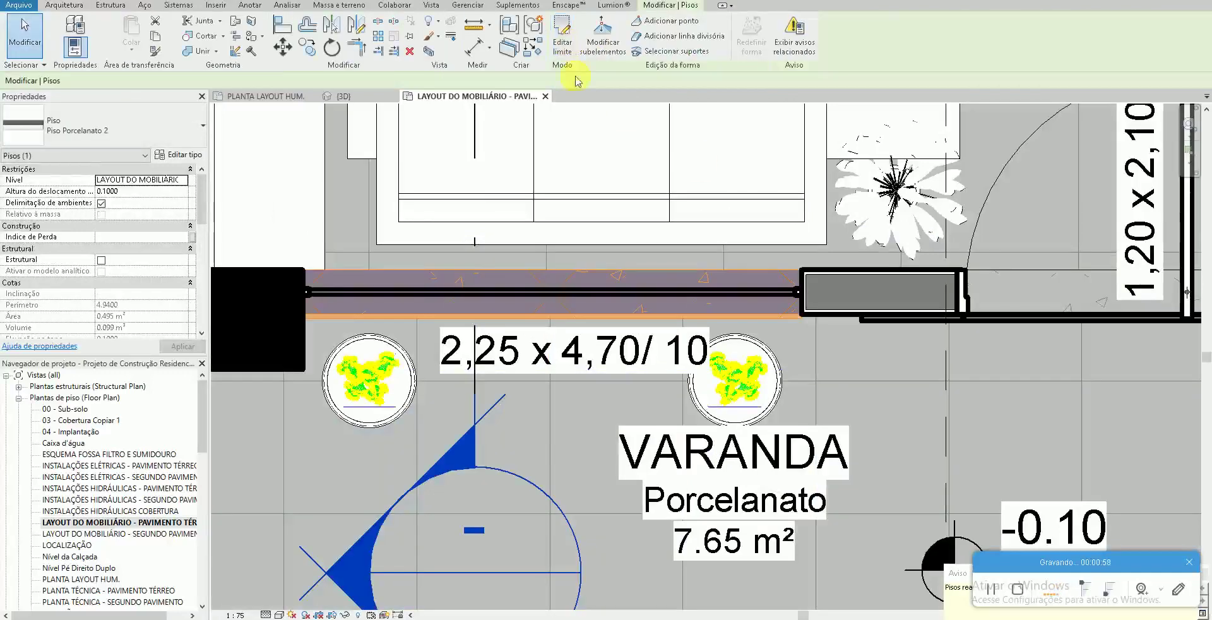
key("ctrl+Tab")
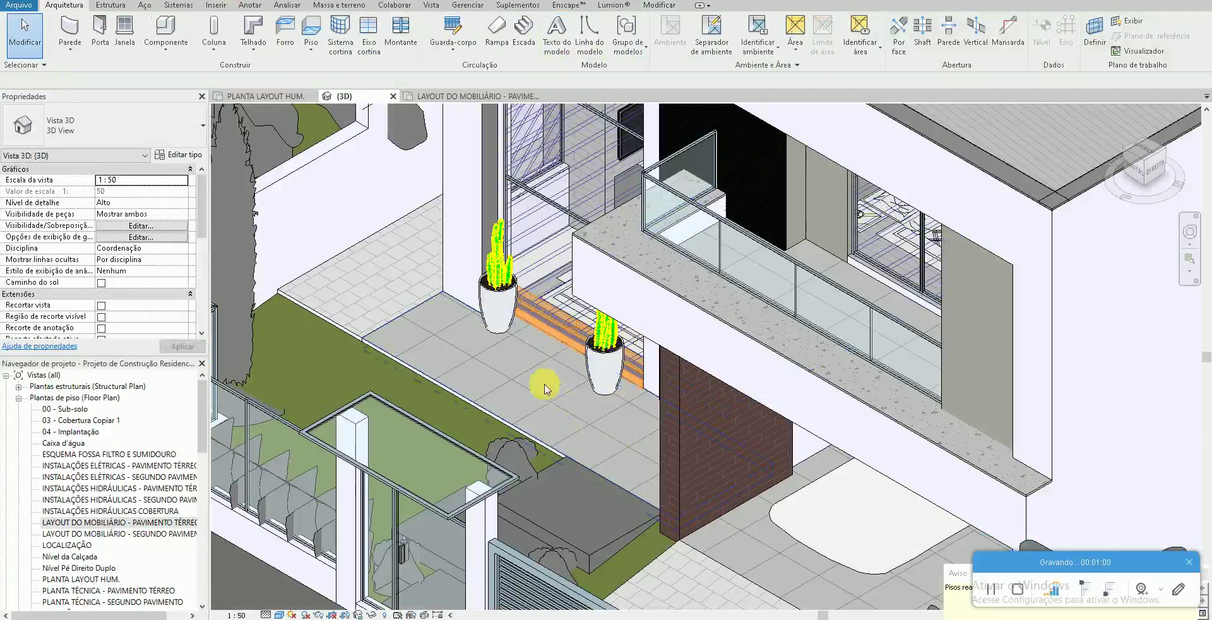
Step: Duplicate the strip's floor type as 'Pingadeira Granito Preto' and open its Estrutura layers
scroll(541, 374, "up", 5)
left_click(705, 418)
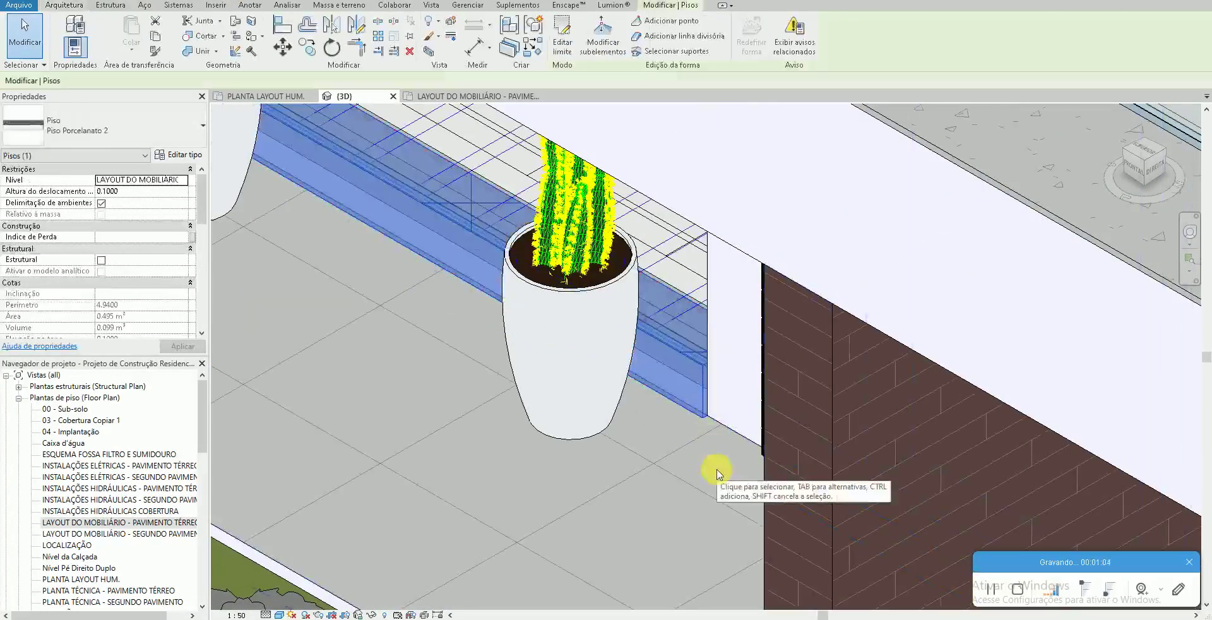
left_click(193, 158)
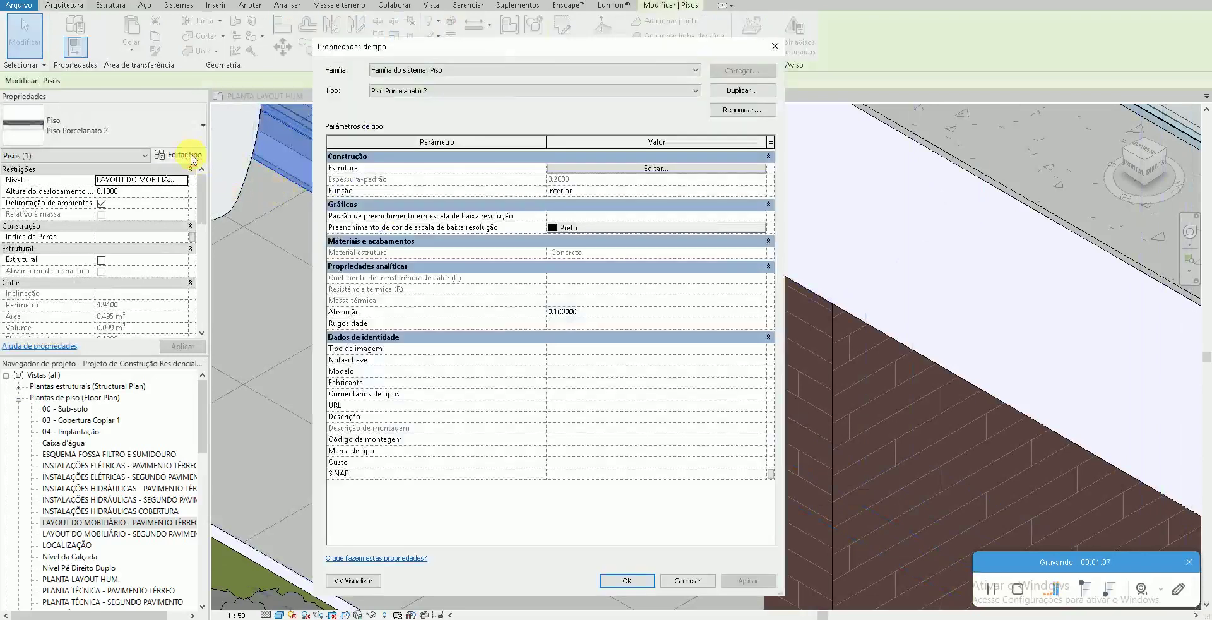
left_click(736, 93)
type("Pingadeira Granito Preto")
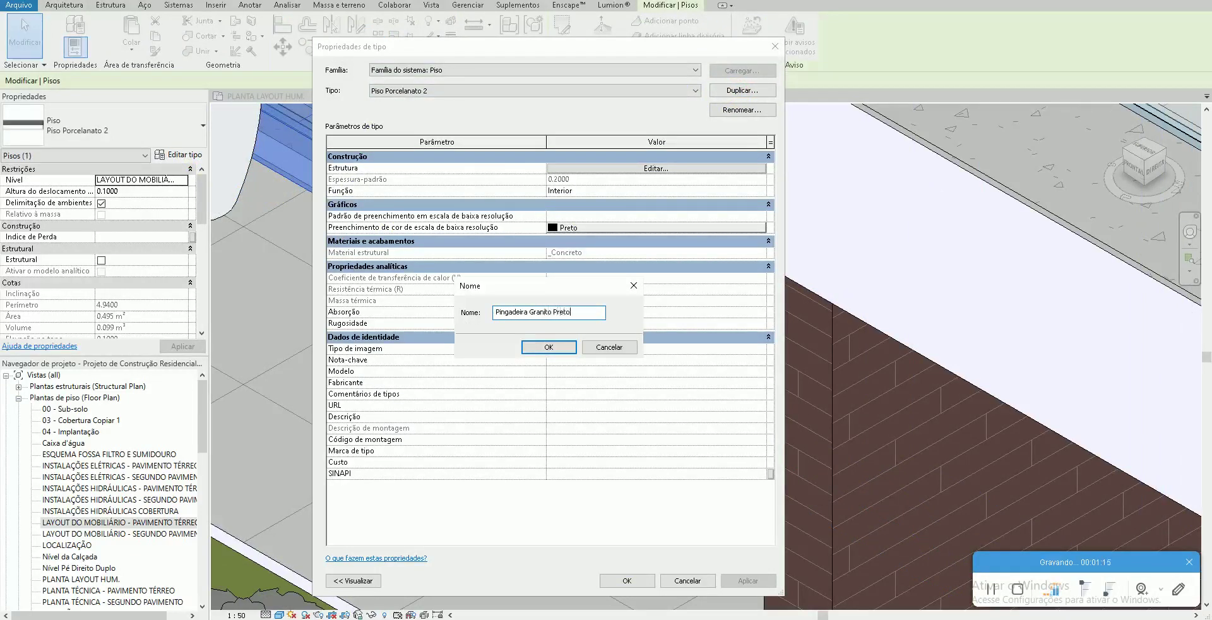
key("Return")
left_click(553, 169)
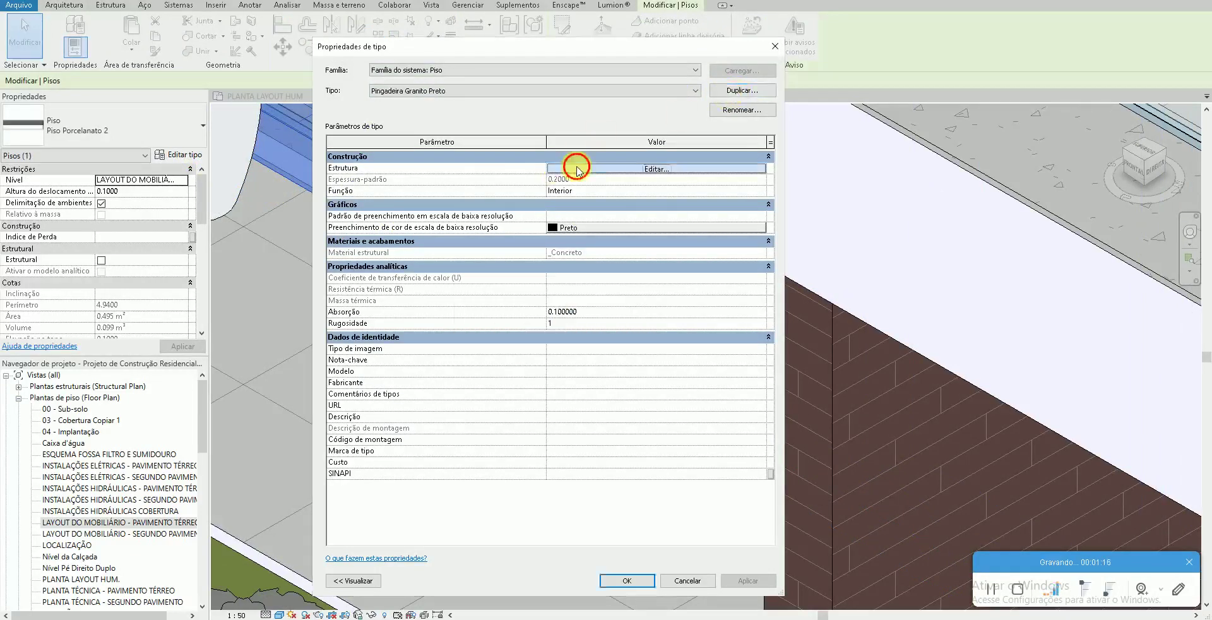
left_click(333, 179)
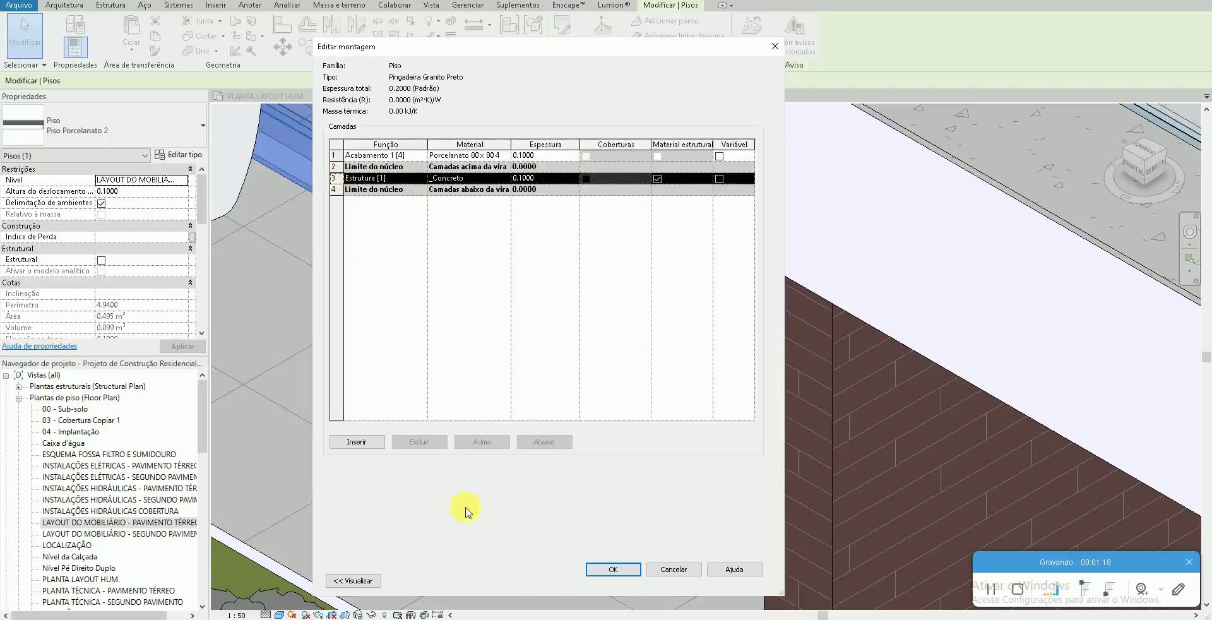
Step: Reorder the layers, delete the Estrutura _Concreto layer, and set the finish layer thickness to 0.0200
left_click(333, 155)
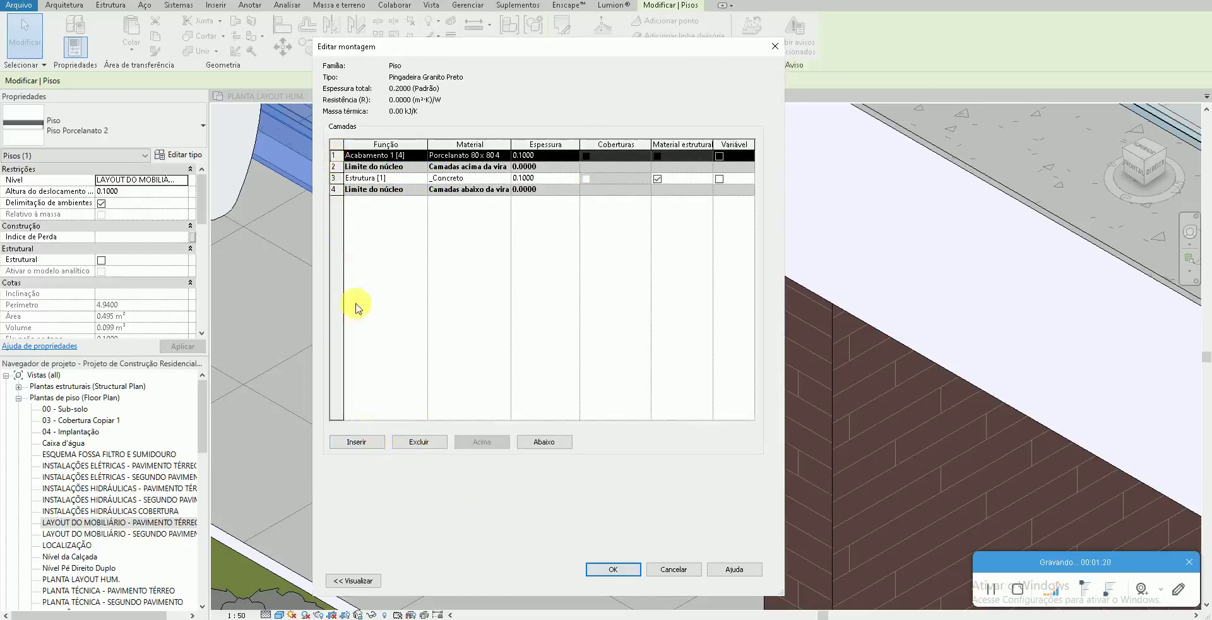
left_click(534, 442)
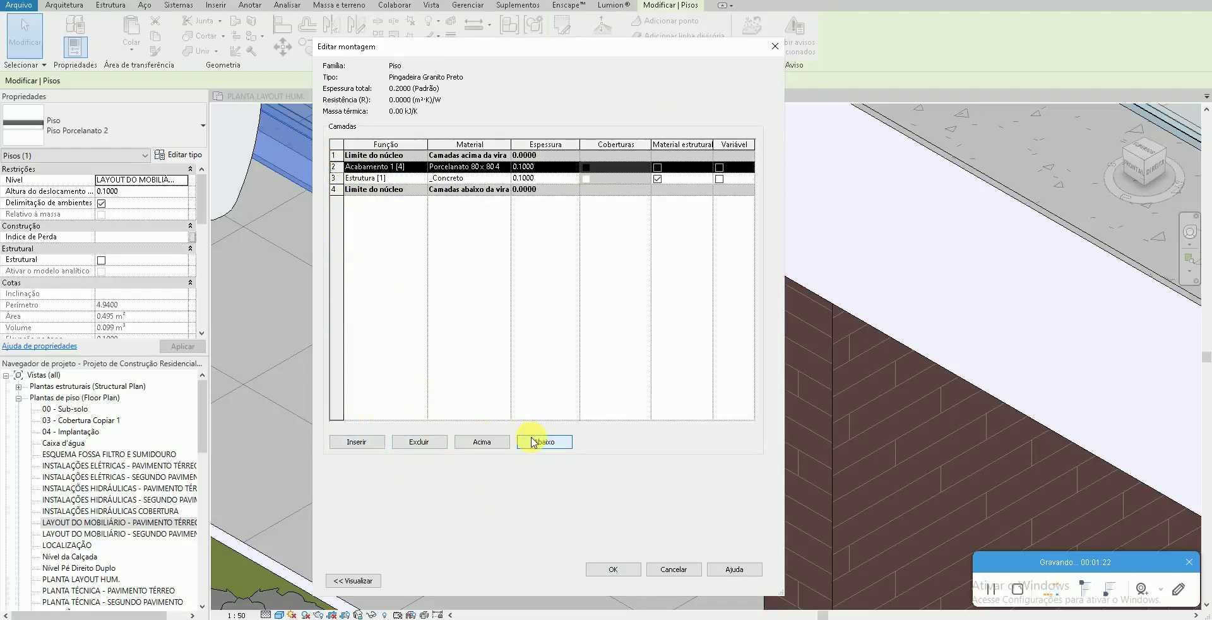
left_click(534, 441)
left_click(481, 441)
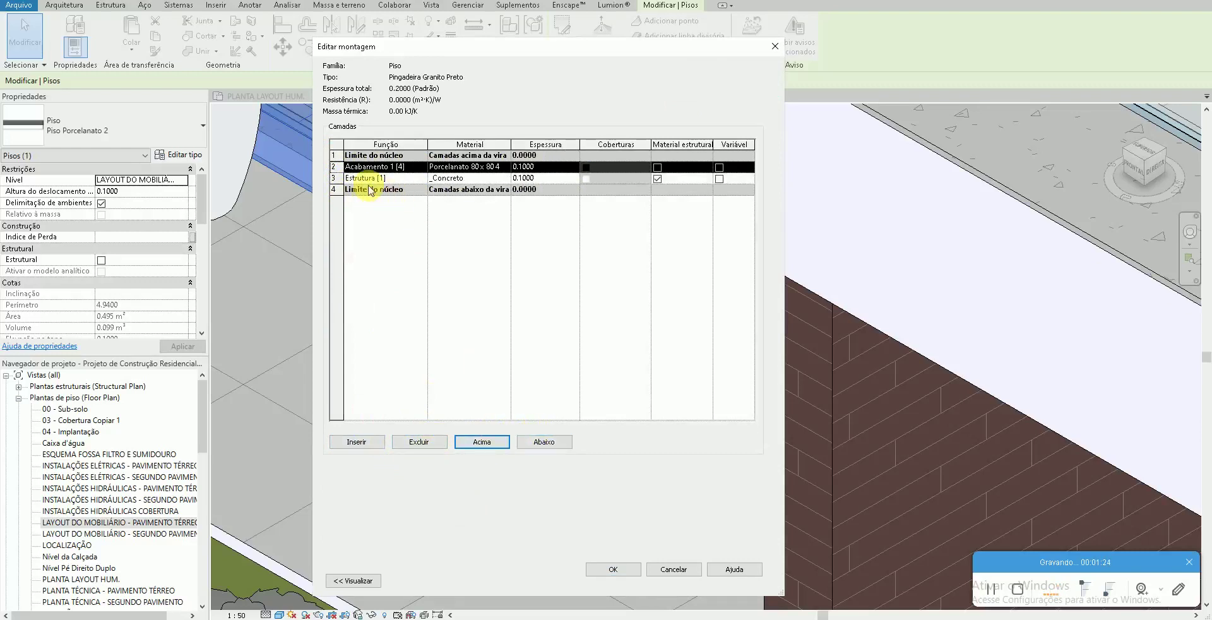
left_click(338, 179)
left_click(419, 442)
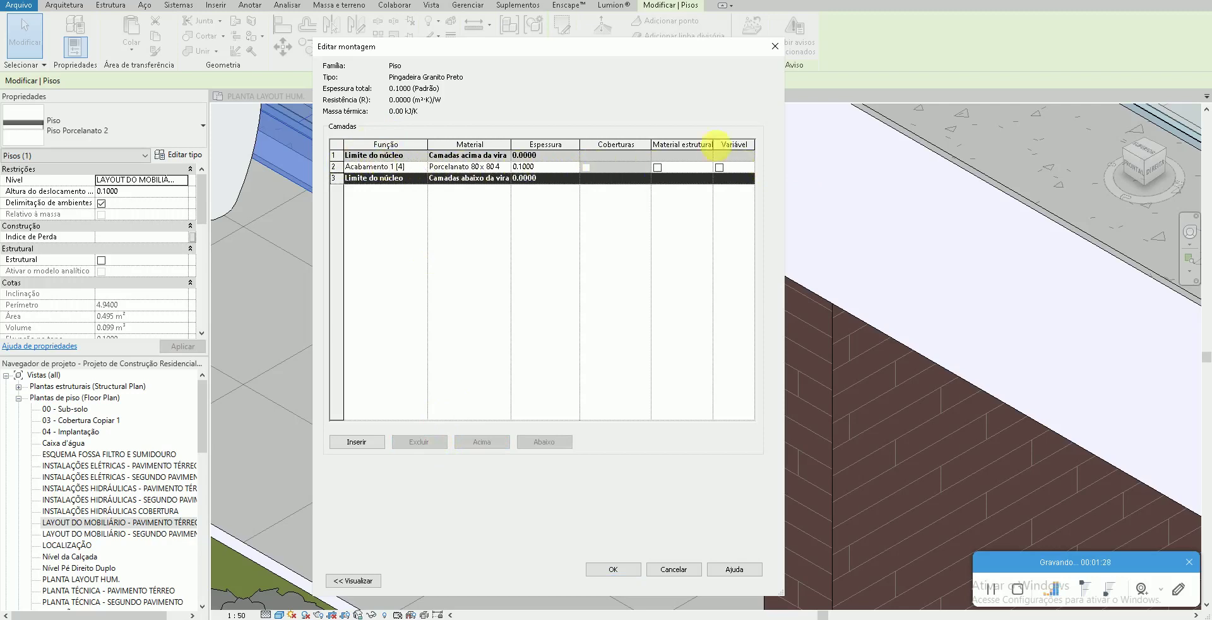
left_click(548, 167)
type(".02")
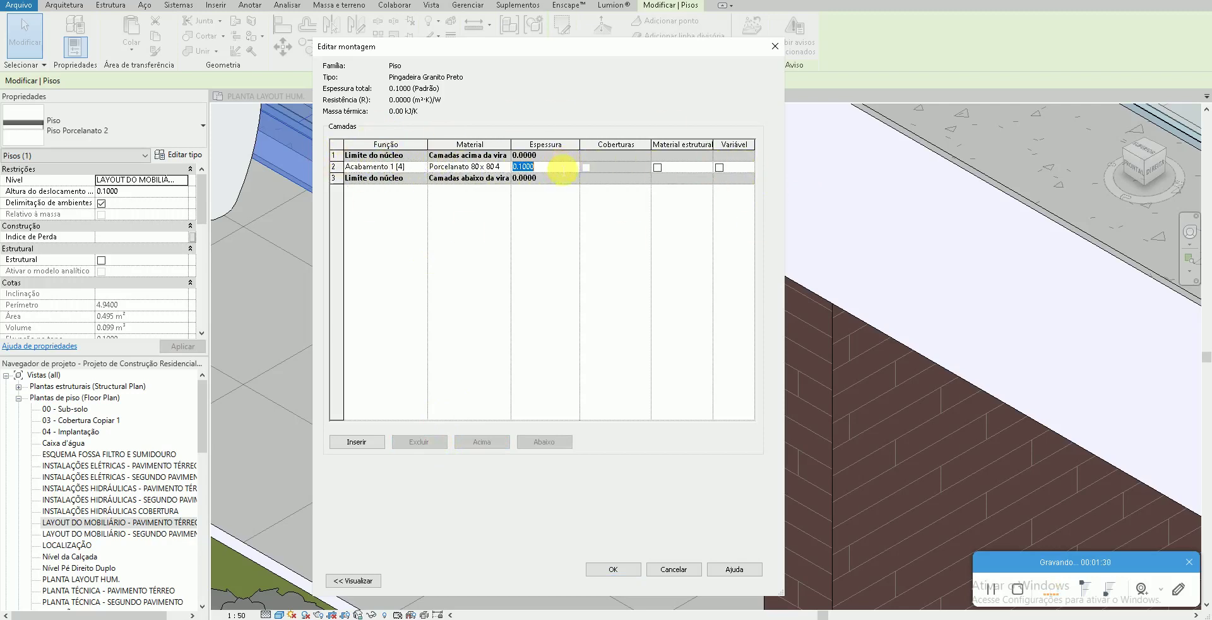
left_click(508, 168)
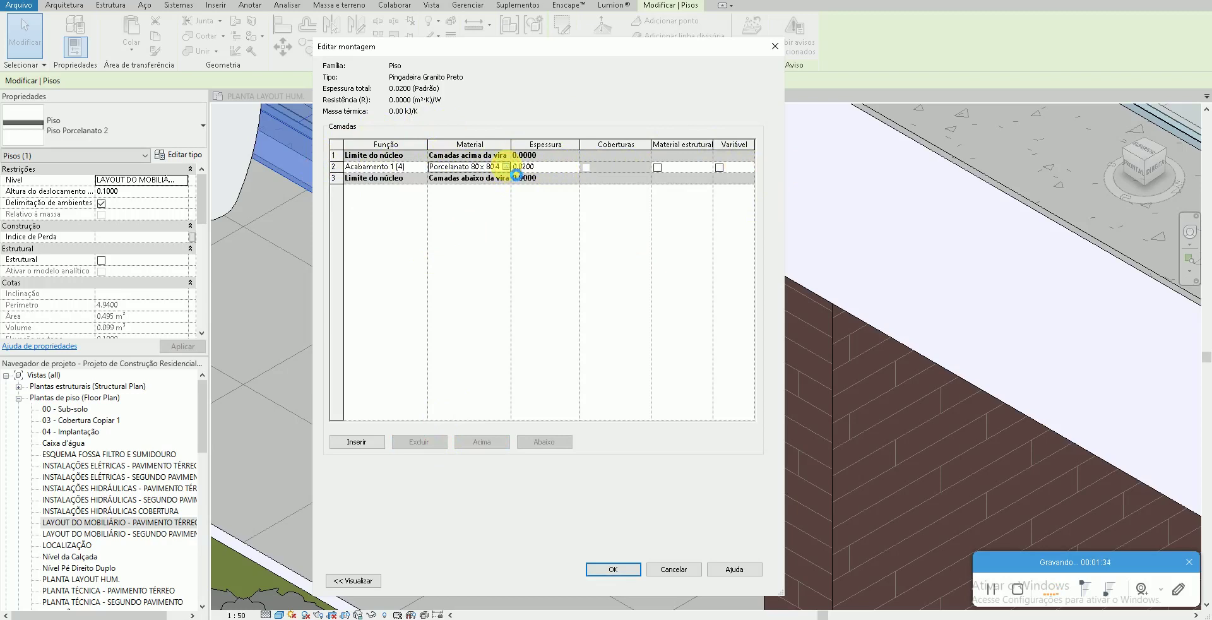
Step: Create a new material for the finish layer named 'Granito Preto do São Gabriel'
left_click(506, 167)
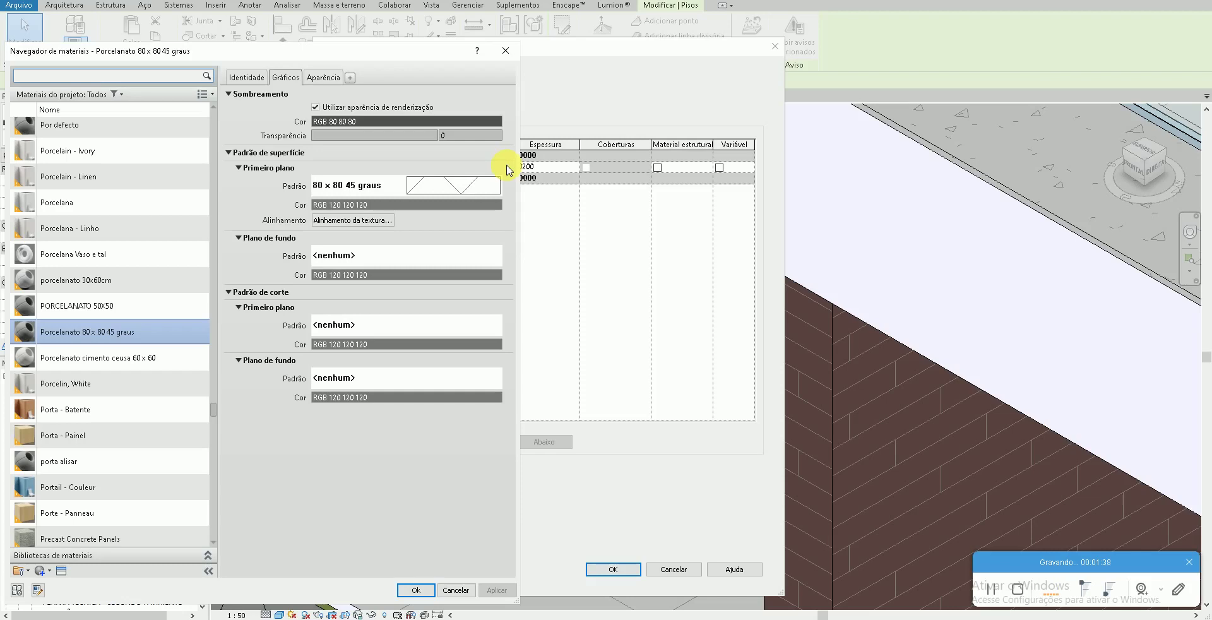
left_click(39, 573)
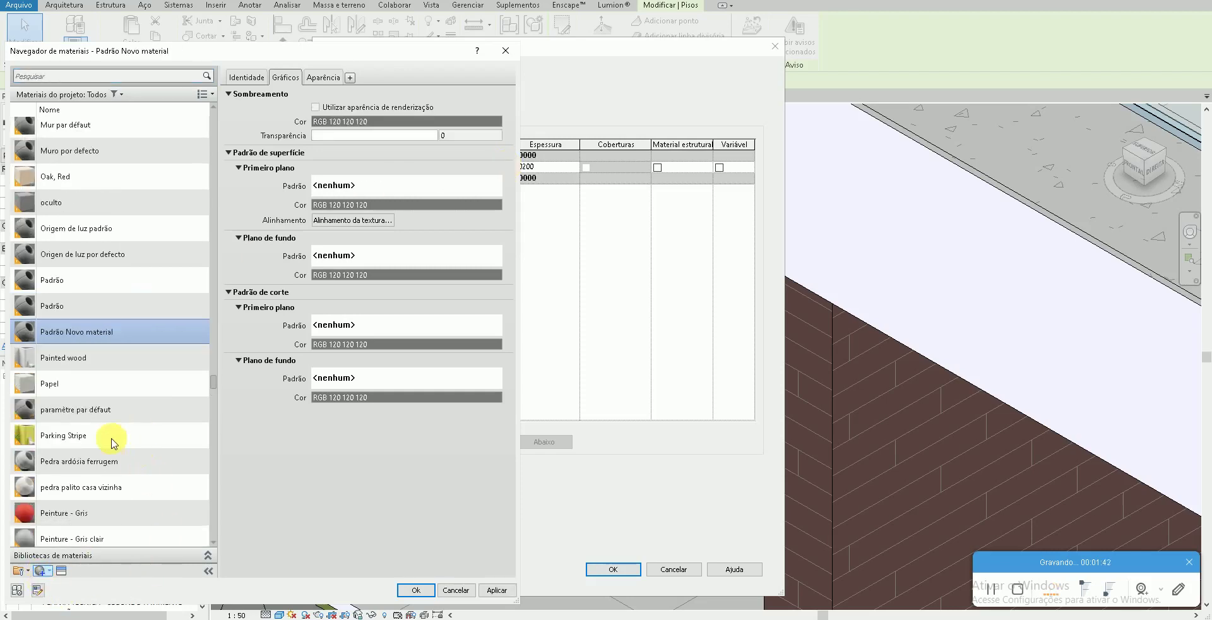
right_click(92, 333)
left_click(110, 372)
type("Granito Preto do São Gabriel")
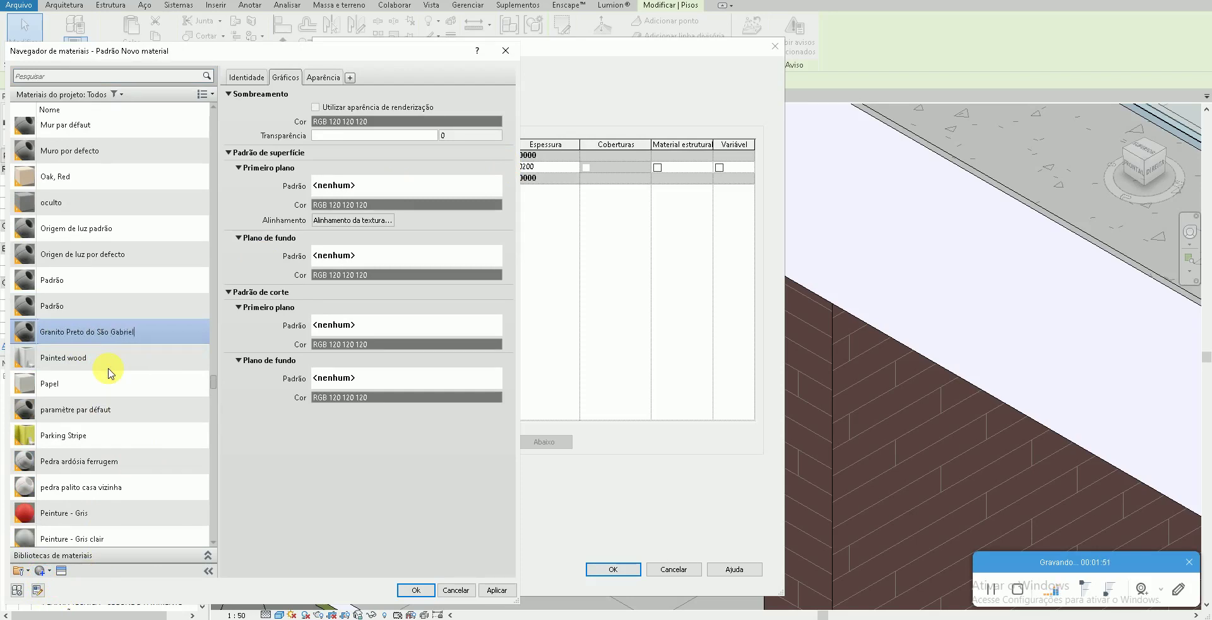
key("Return")
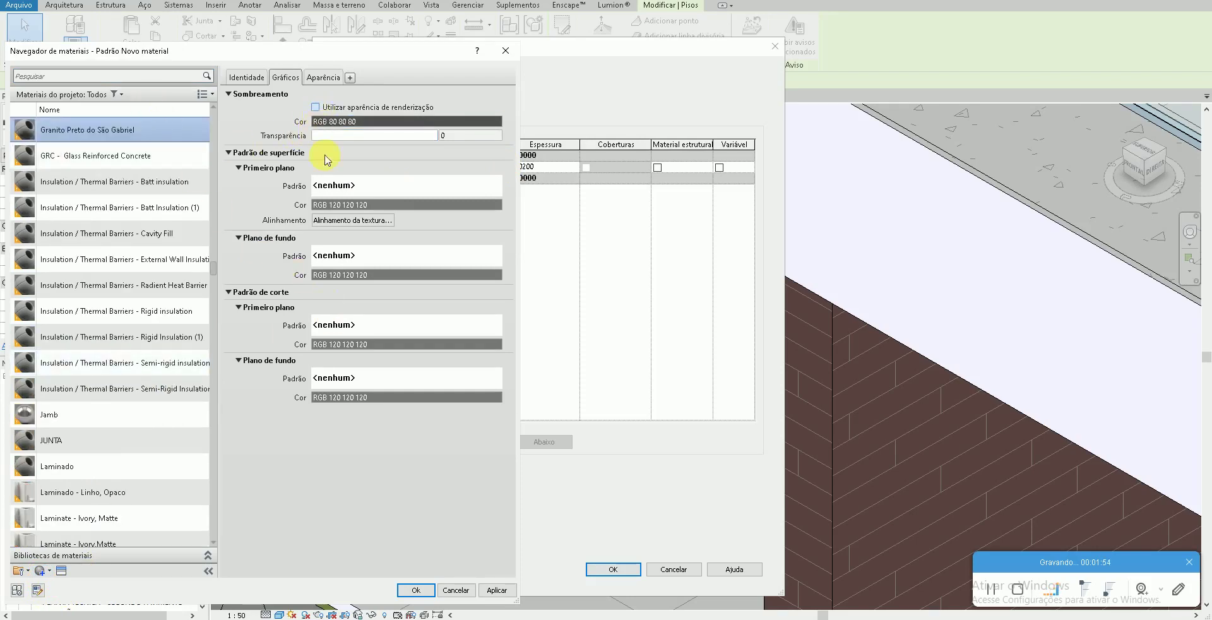
Step: Make shading use the render appearance, with a Concrete surface pattern in RGB 128 128 128
left_click(315, 107)
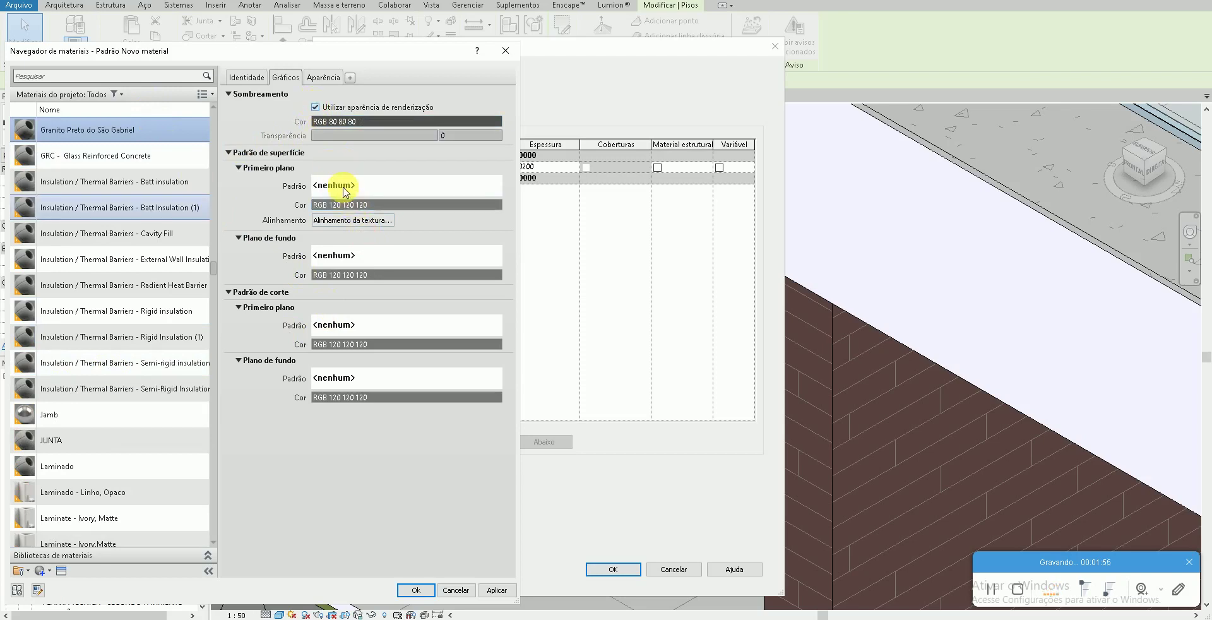
left_click(344, 188)
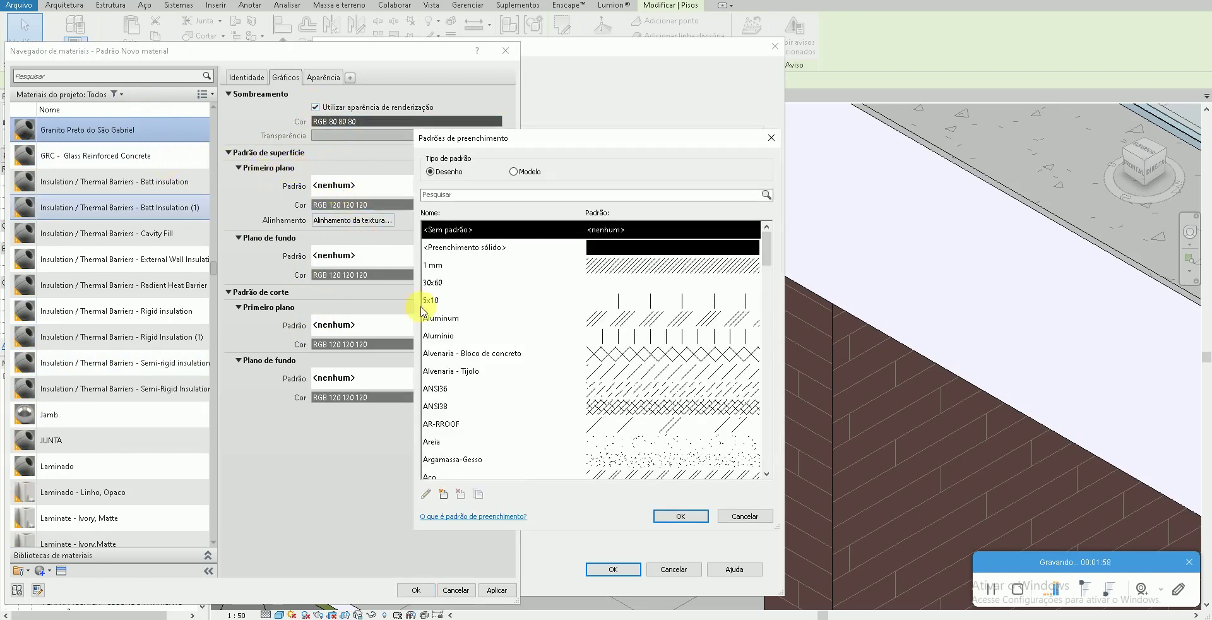
scroll(506, 379, "down", 1)
left_click(507, 456)
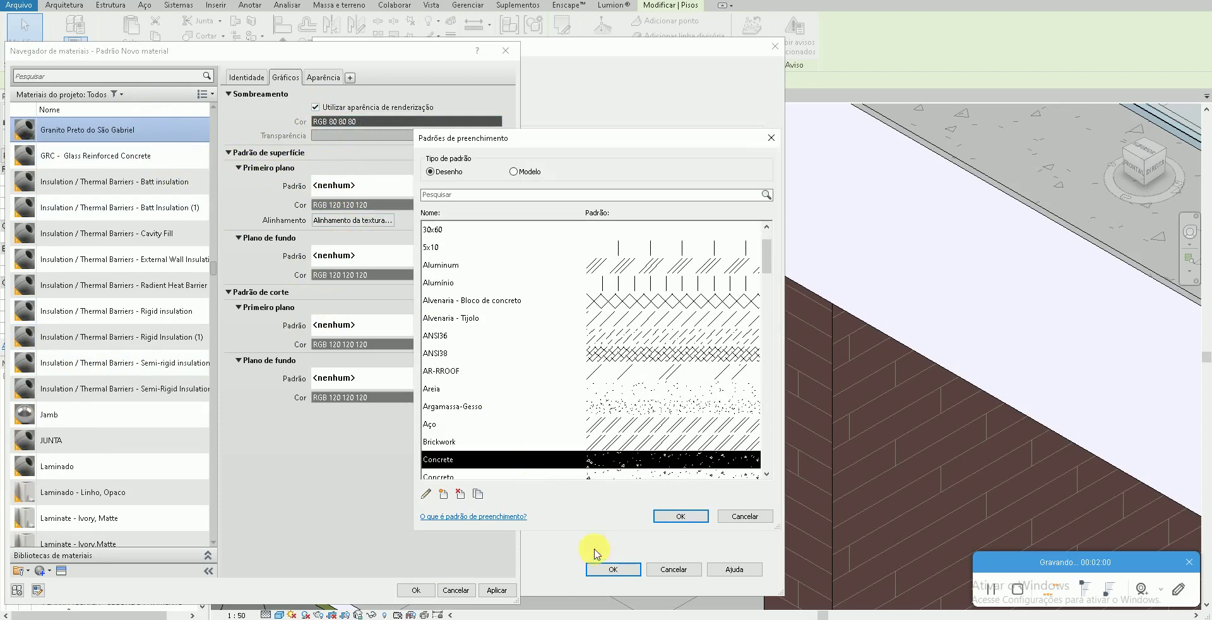
left_click(681, 515)
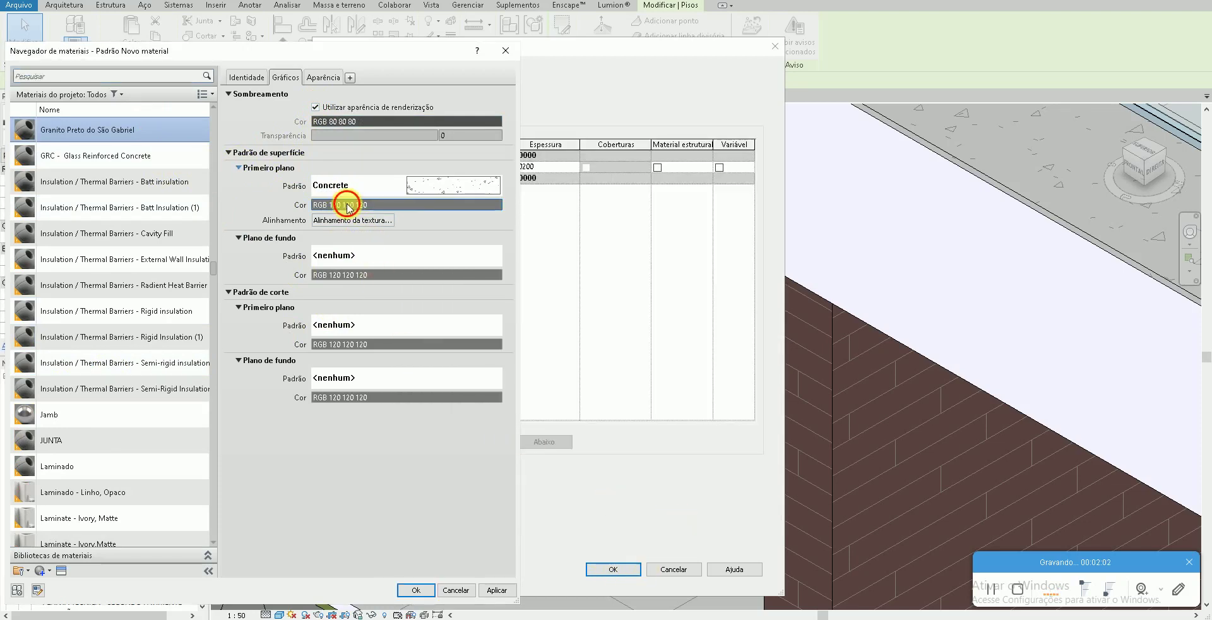
left_click(346, 204)
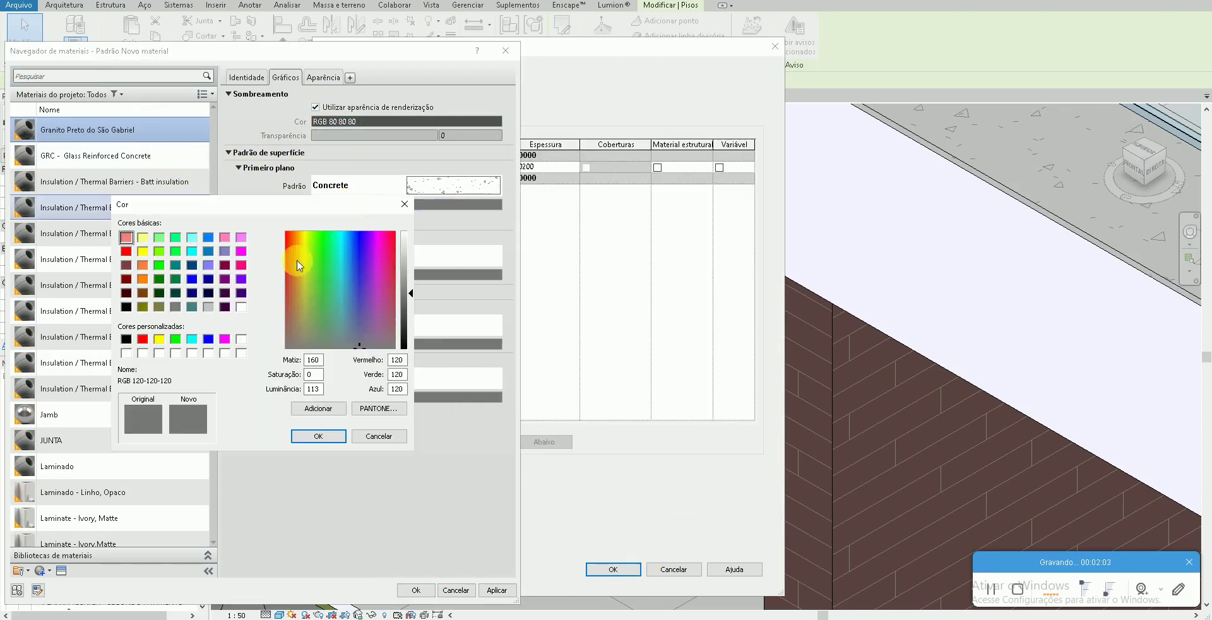
left_click(311, 437)
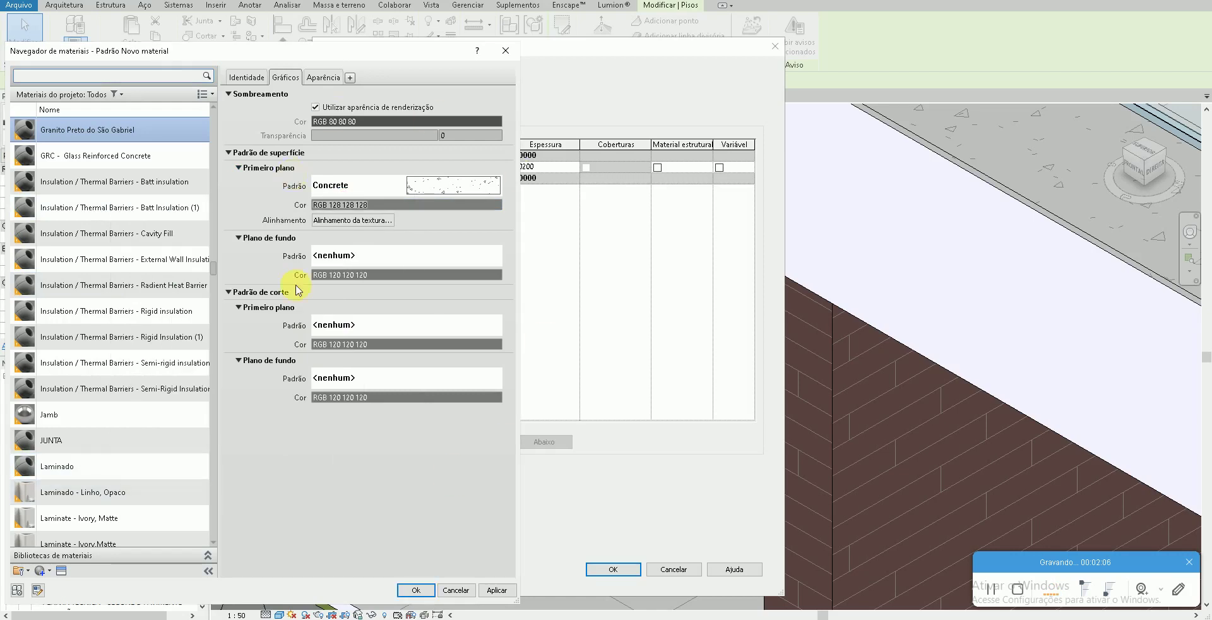
Step: Set the appearance preview to production quality and choose an image file for the texture
left_click(322, 83)
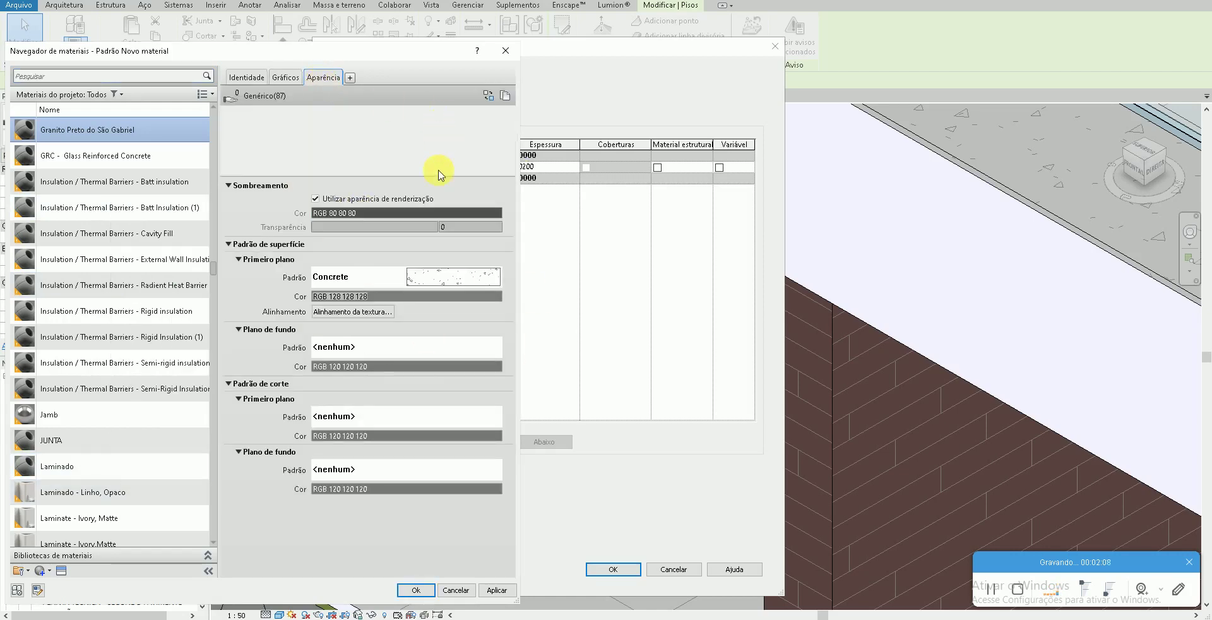
left_click(409, 167)
mouse_move(361, 206)
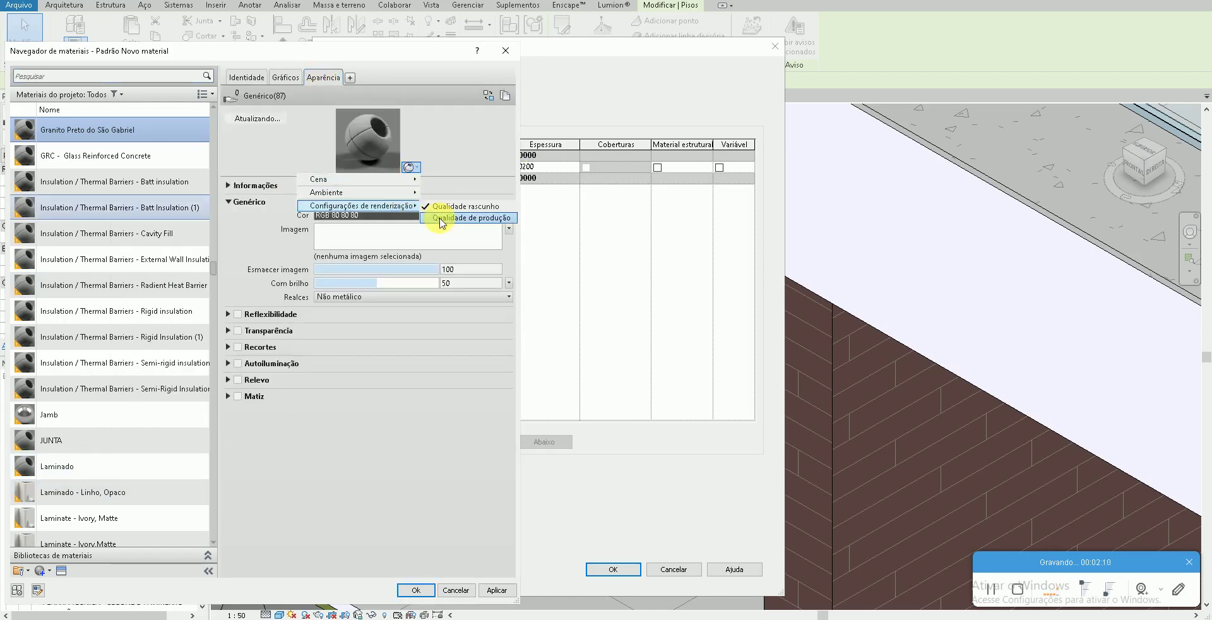
left_click(440, 219)
left_click(359, 255)
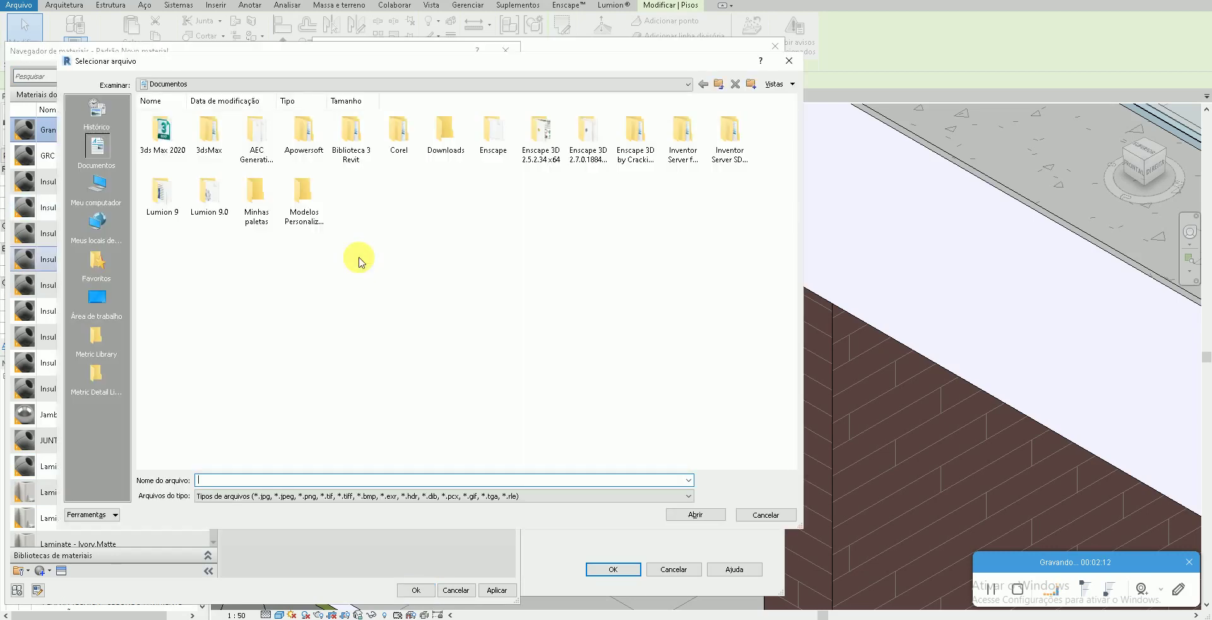
Step: Load 20180402sao-gabriel.jpg from Apoio de trabalho > Texturas baixadas as the texture image
left_click(101, 298)
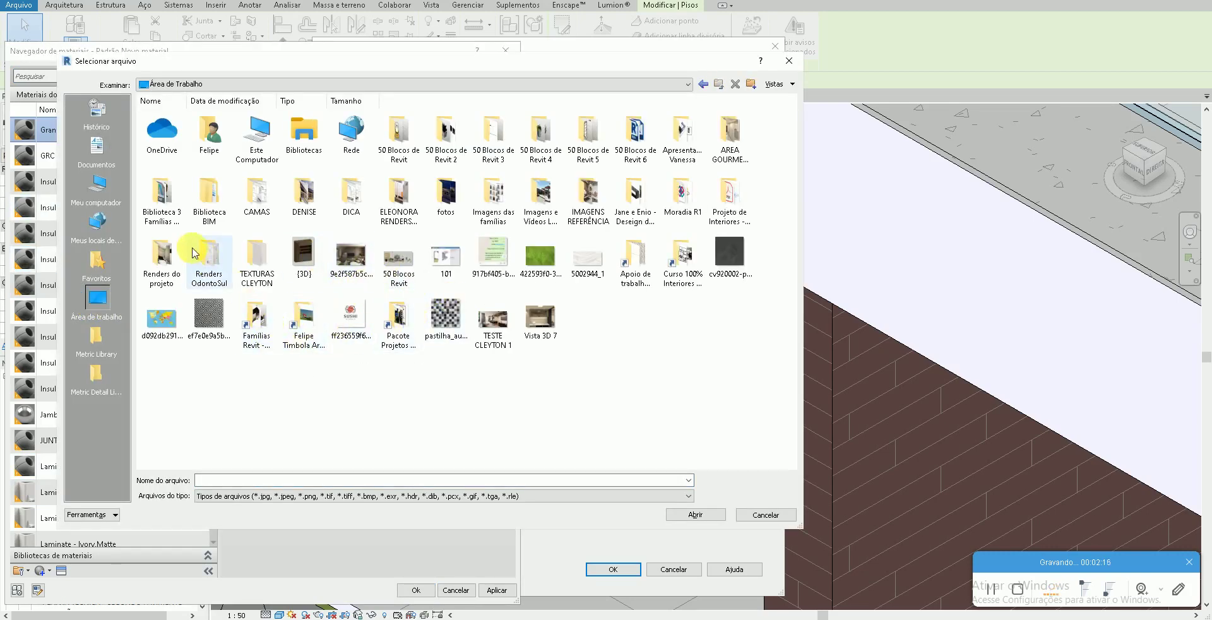
left_click(635, 283)
double_click(635, 283)
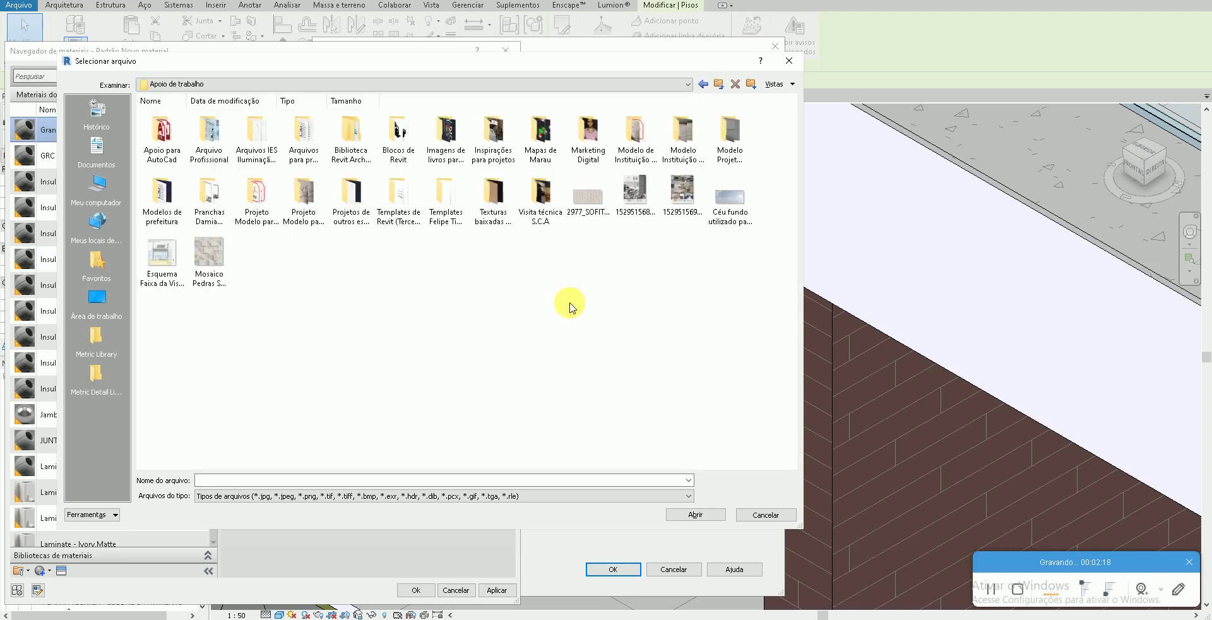
double_click(493, 215)
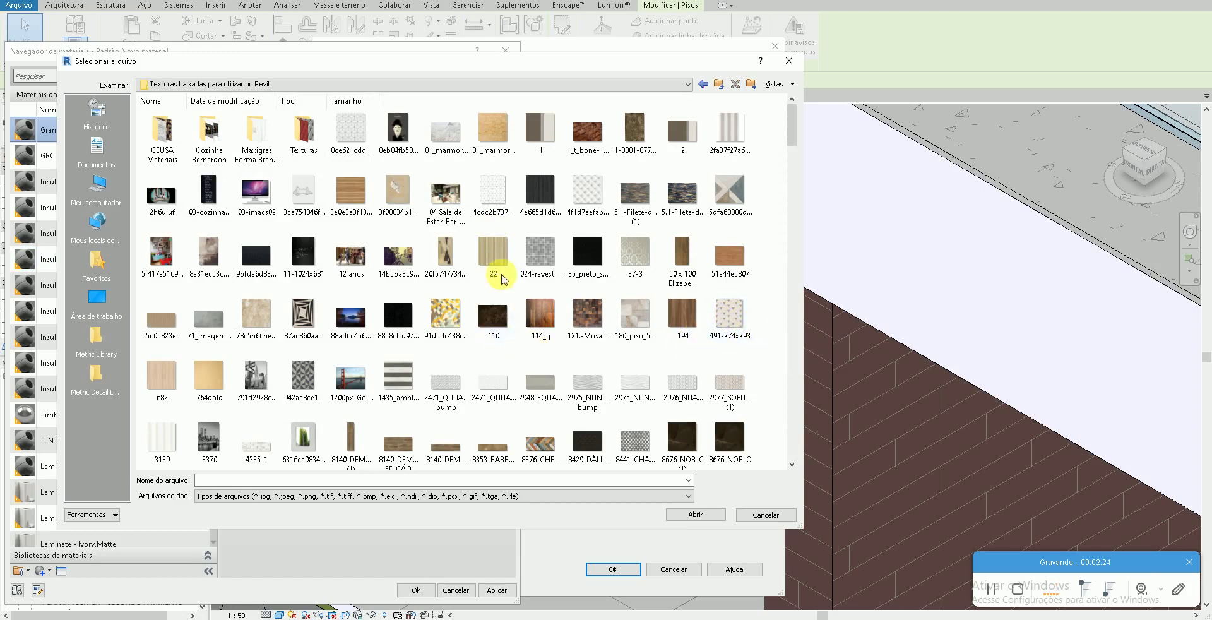
right_click(767, 261)
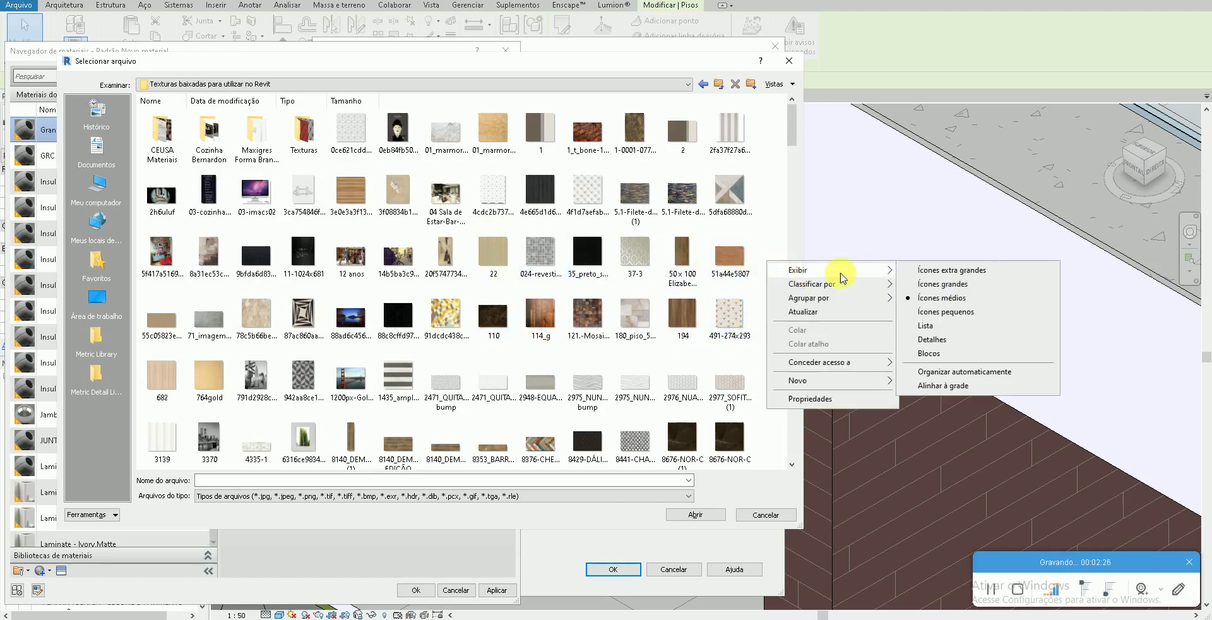
left_click(944, 286)
scroll(737, 306, "down", 3)
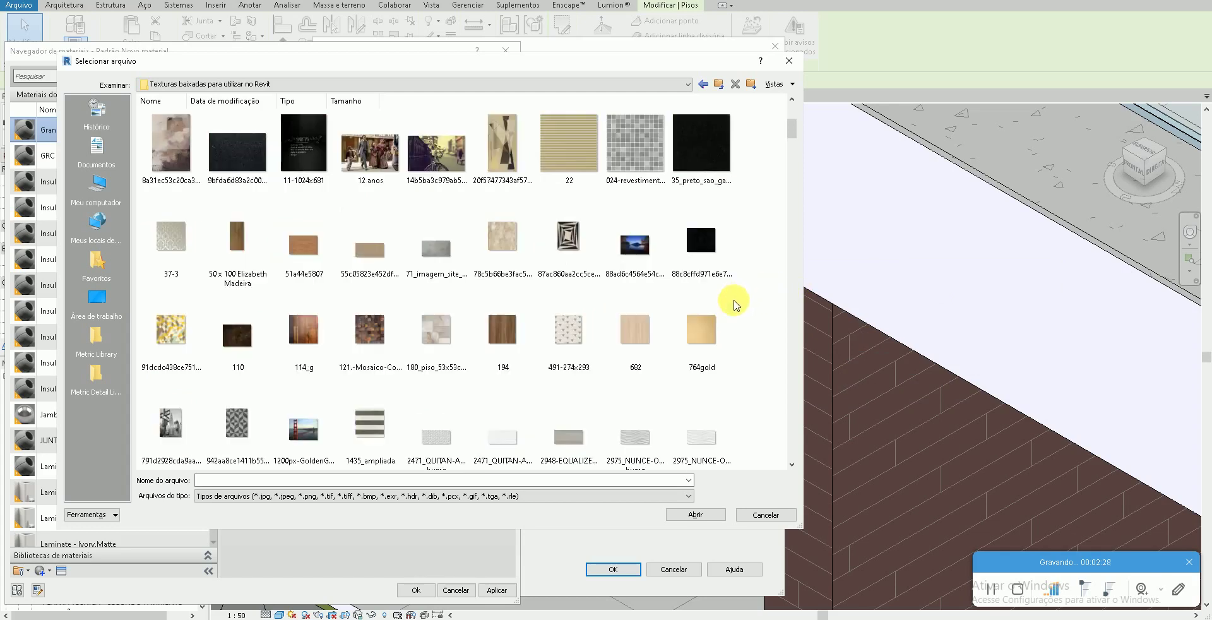
scroll(752, 305, "down", 3)
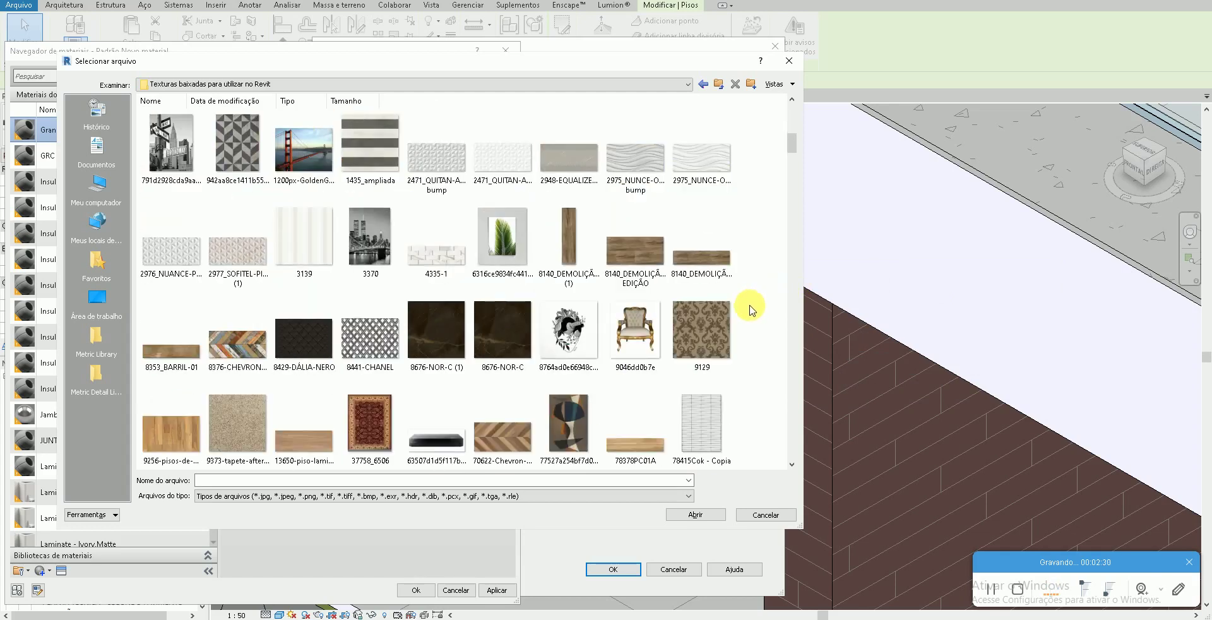
scroll(752, 310, "down", 3)
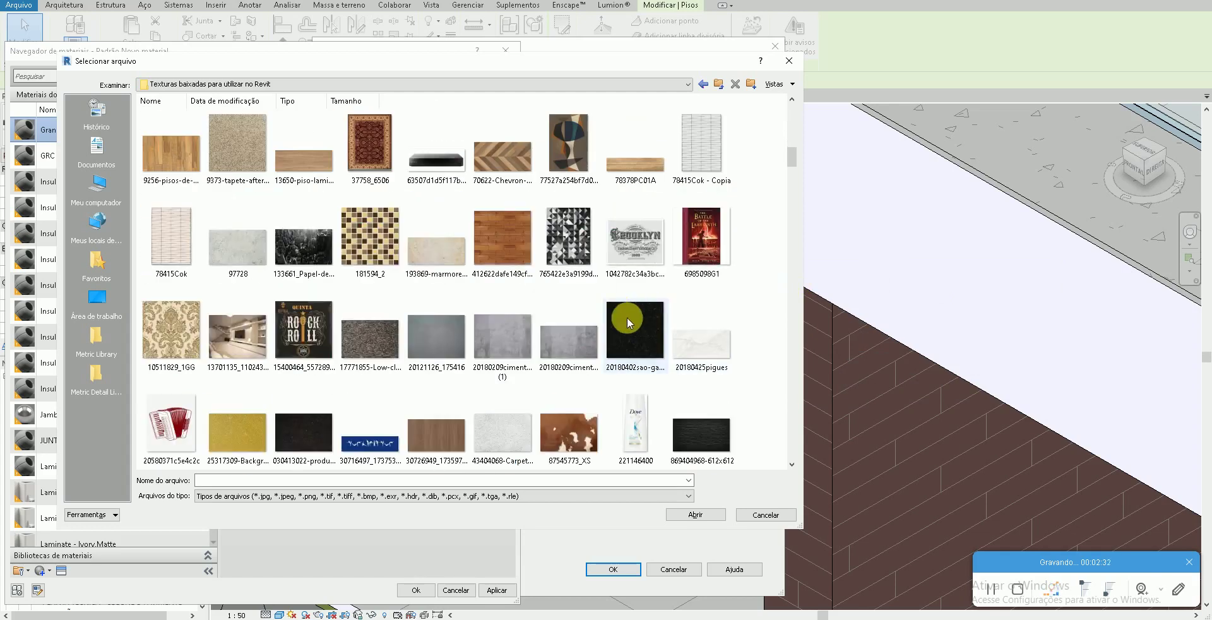
double_click(627, 317)
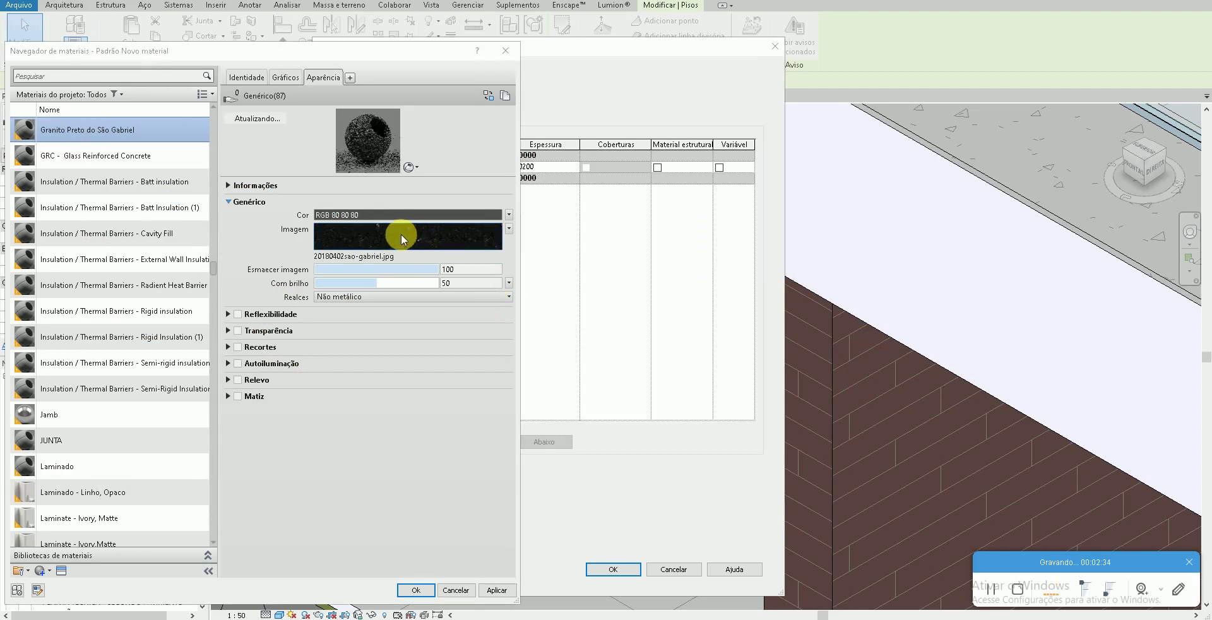
Step: Set the texture size to 0,70 m and confirm the material, layer, and type dialogs
left_click(400, 233)
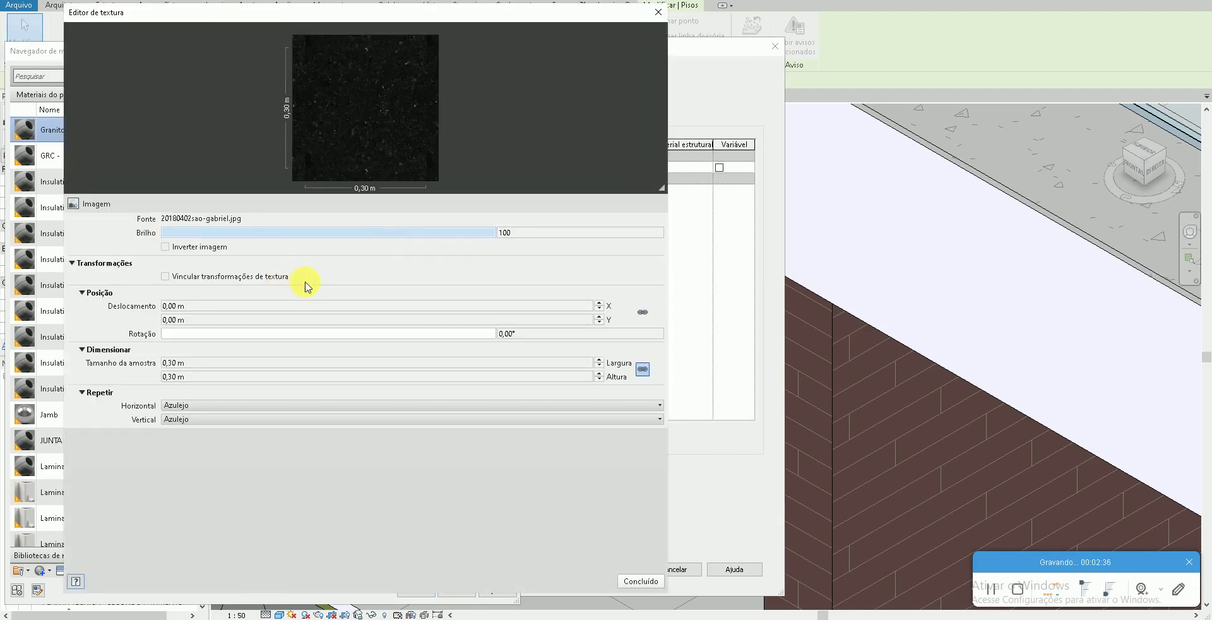
left_click(270, 363)
type("0,7")
left_click(257, 377)
left_click(650, 584)
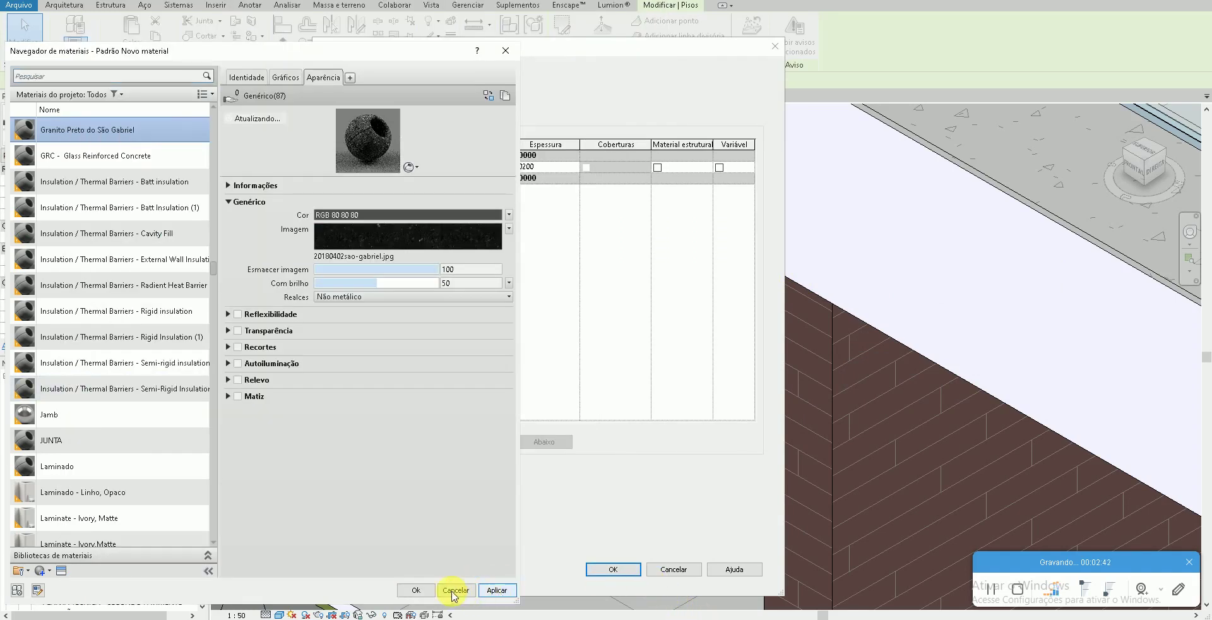
left_click(416, 590)
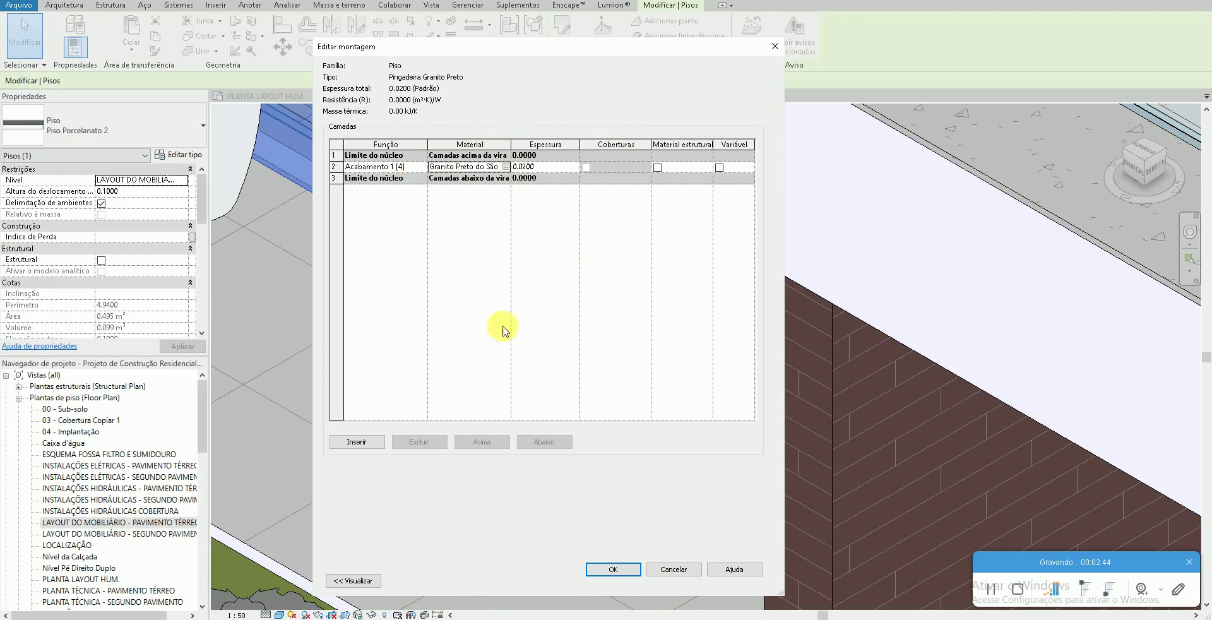
left_click(607, 572)
left_click(616, 582)
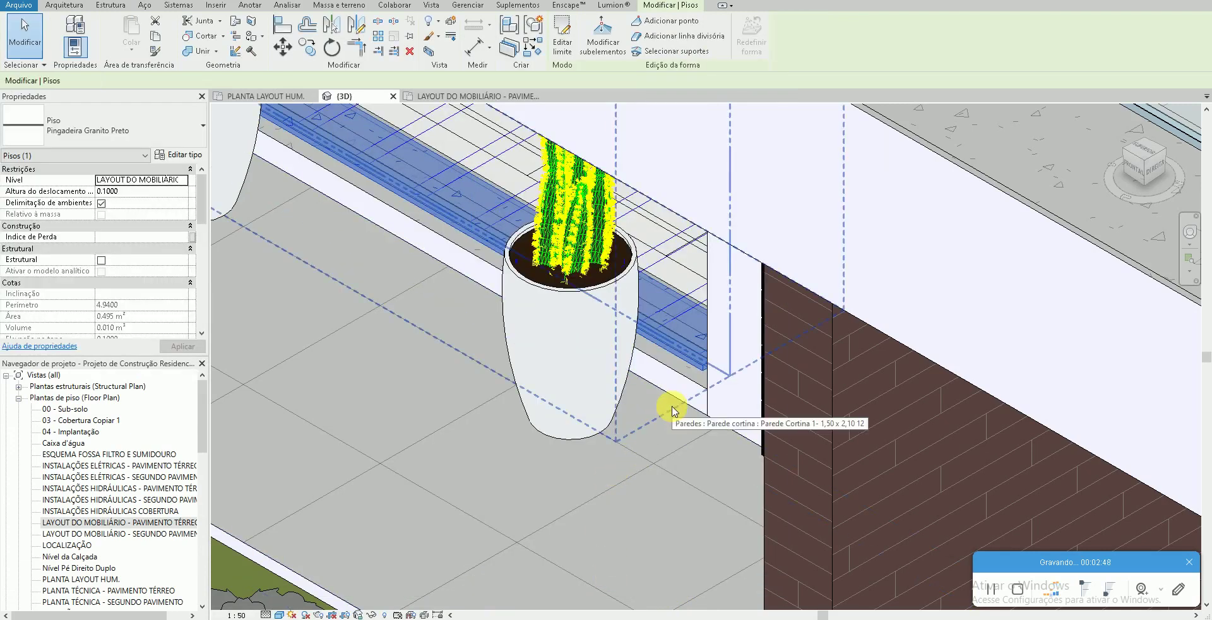
Step: Inspect the granite strip in 3D, then open the LAYOUT DO MOBILIÁRIO ground-floor plan
left_click(691, 460)
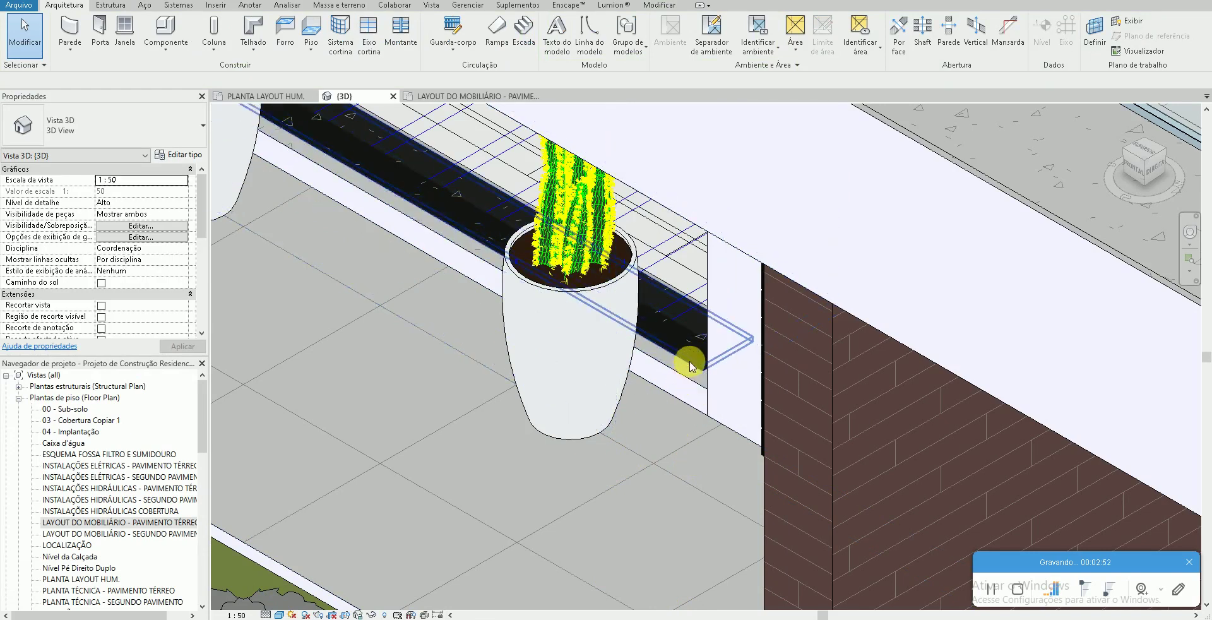
scroll(630, 511, "down", 2)
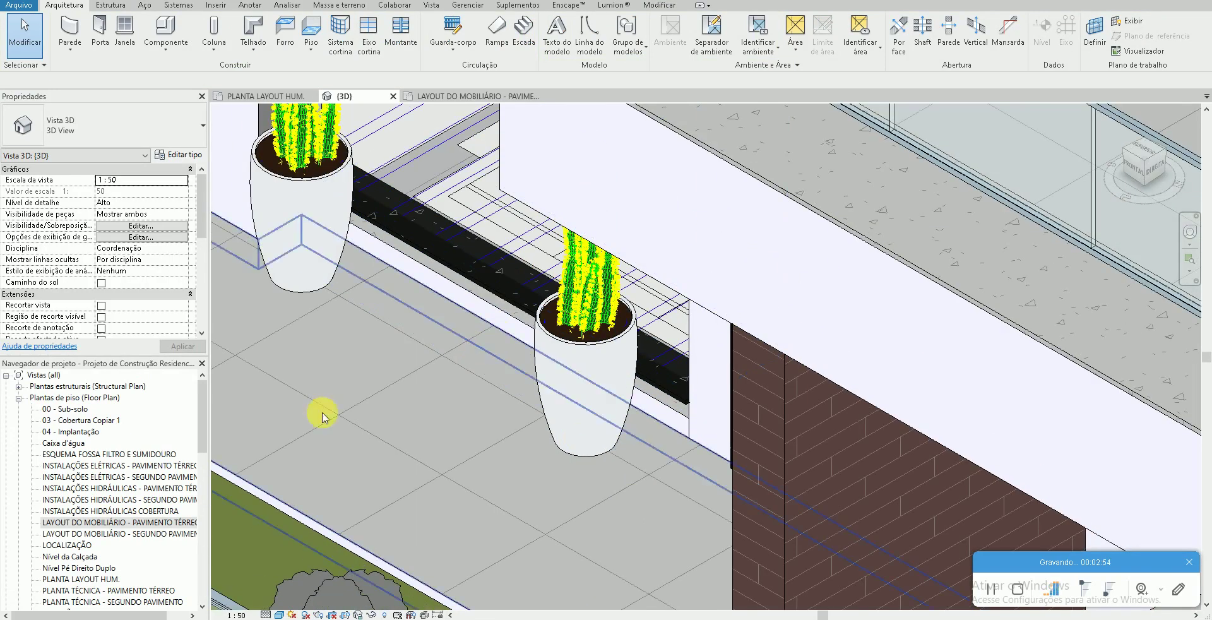
scroll(128, 522, "down", 2)
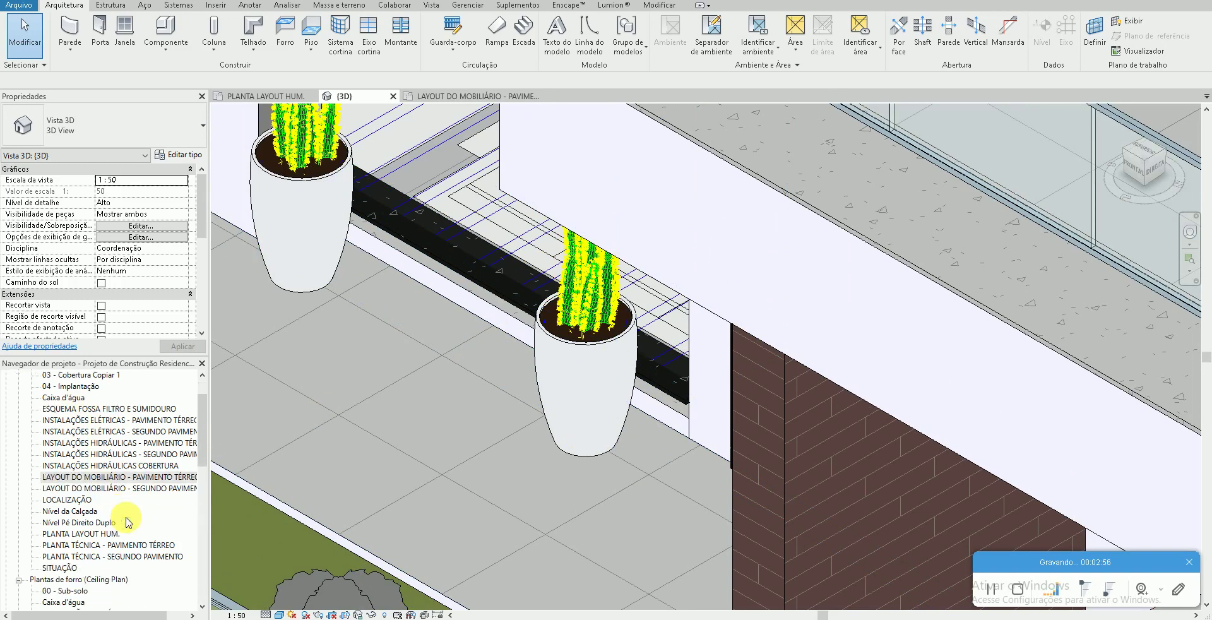
scroll(113, 522, "up", 2)
double_click(111, 522)
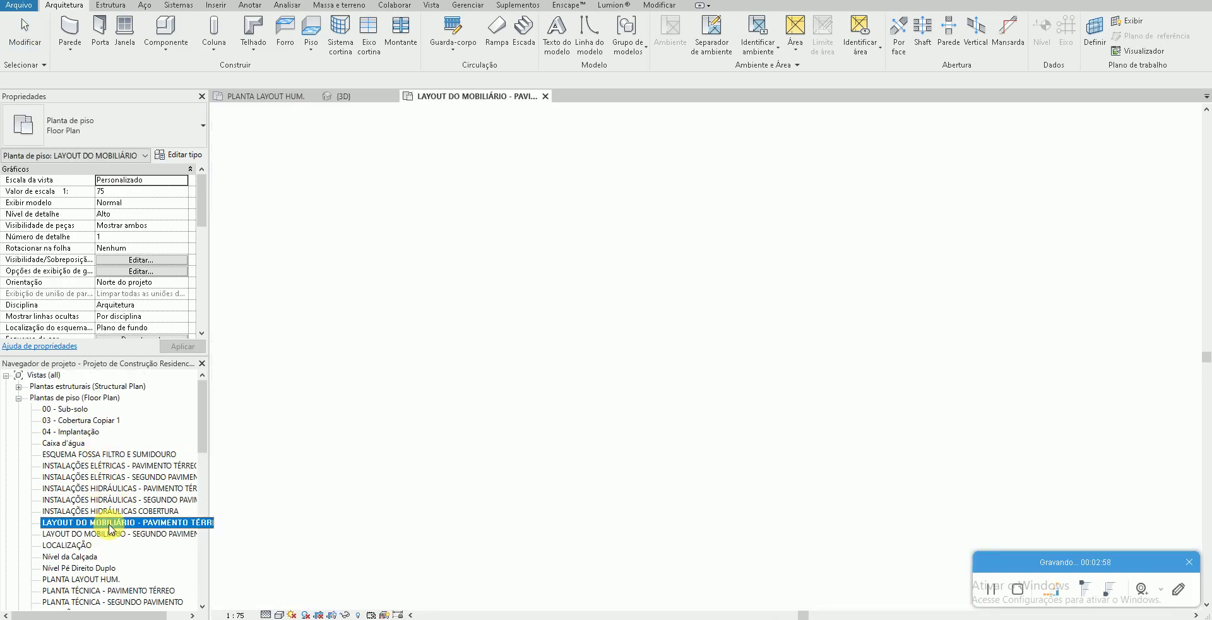
scroll(518, 442, "down", 3)
scroll(518, 442, "down", 1)
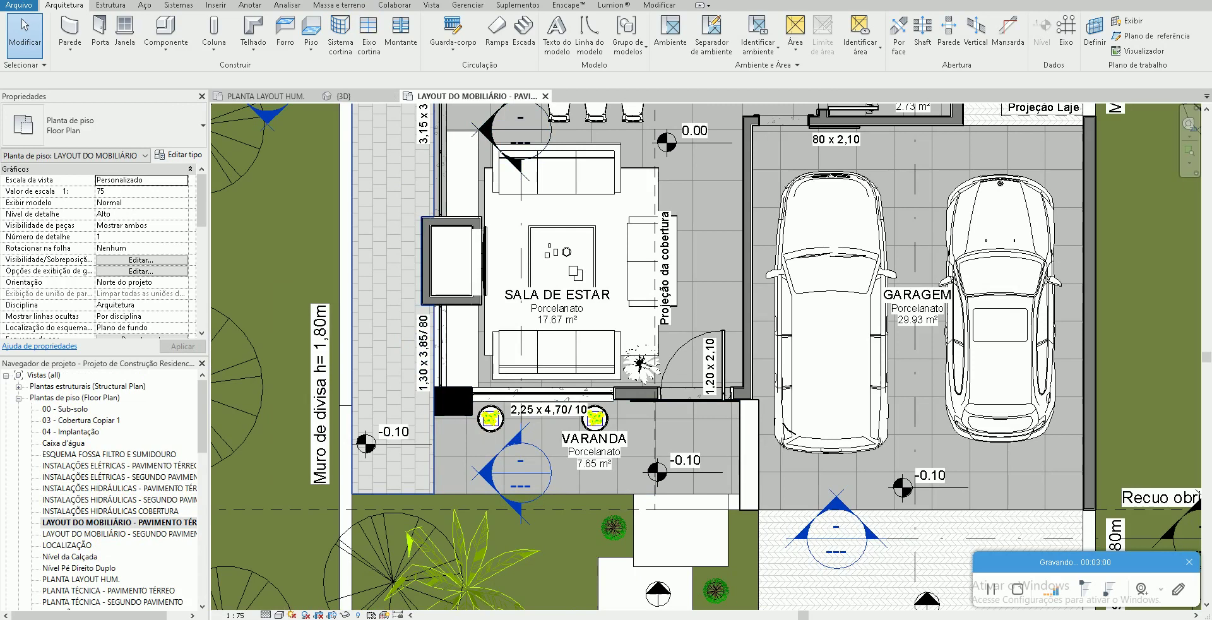
Step: Draw a section line across the Varanda balcony
left_click(251, 1)
left_click(410, 470)
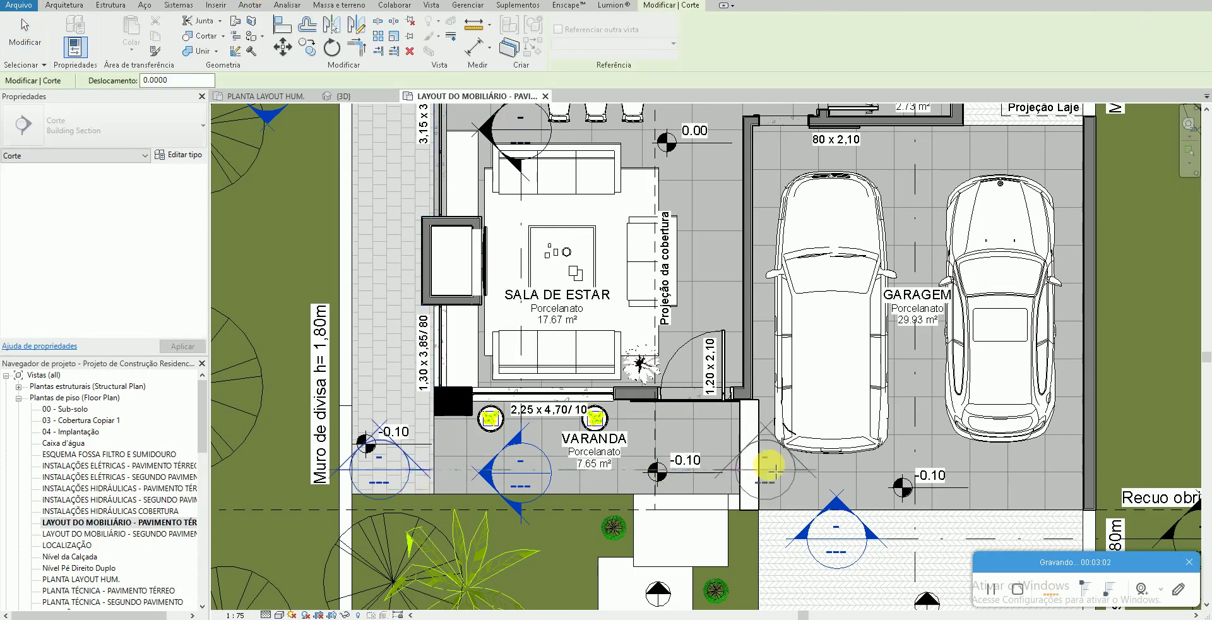
left_click(808, 465)
key("Escape")
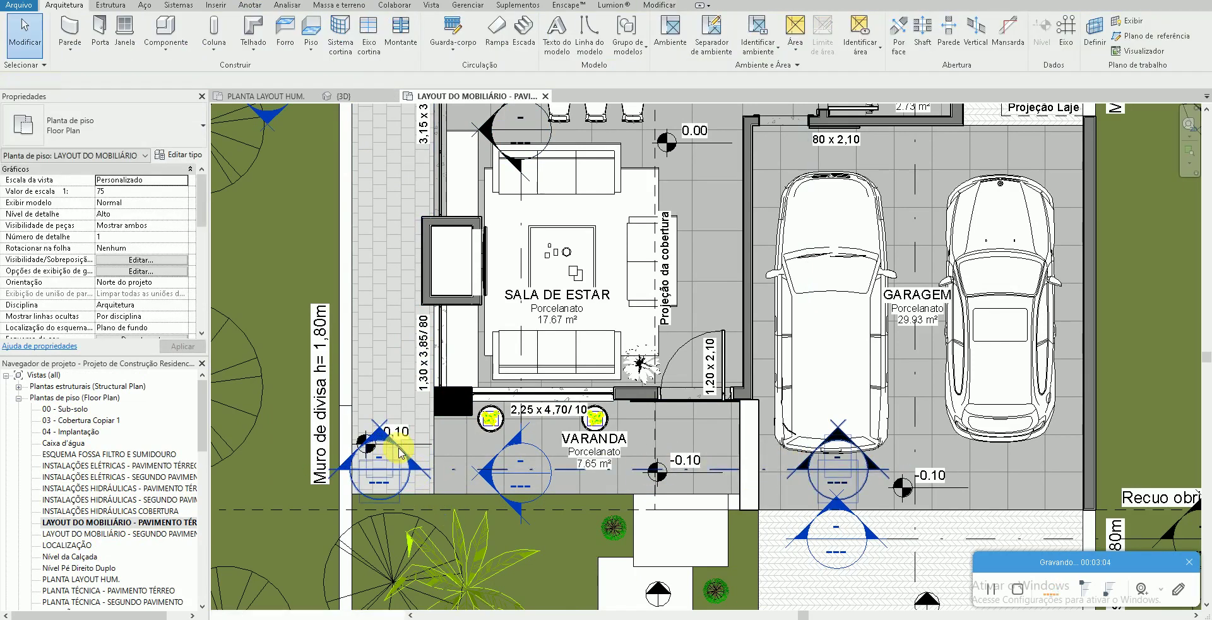
Step: In Section 4, raise the balcony curtain wall's base to 0.1582
double_click(399, 448)
scroll(660, 470, "up", 2)
scroll(690, 433, "up", 3)
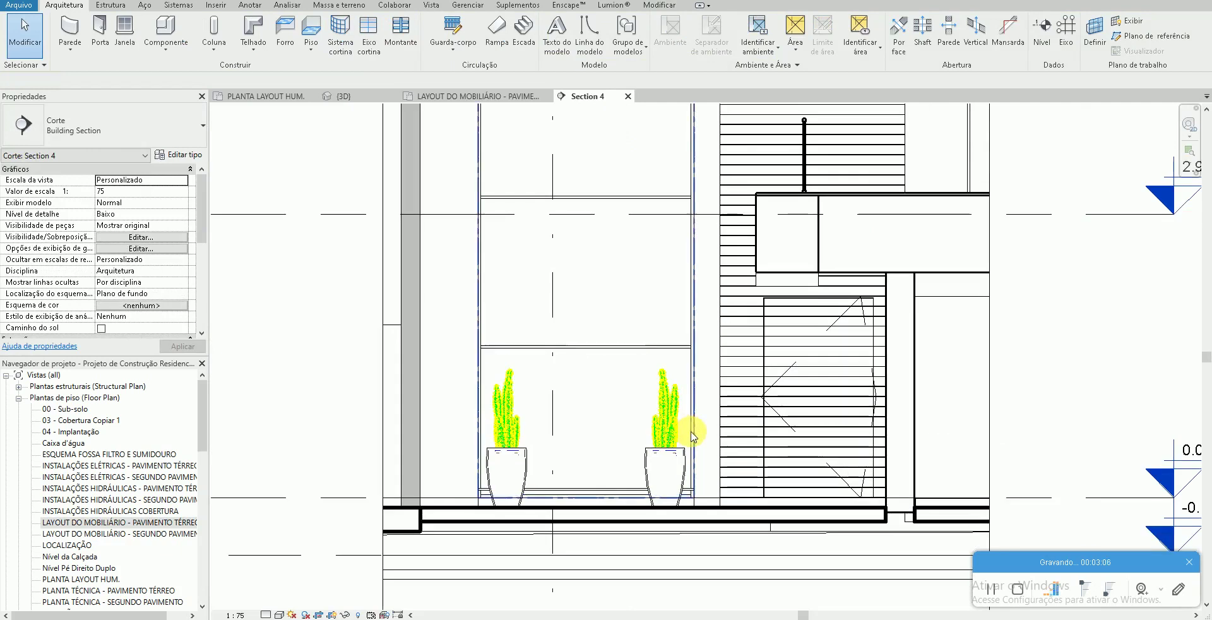
scroll(688, 440, "up", 3)
scroll(690, 509, "up", 1)
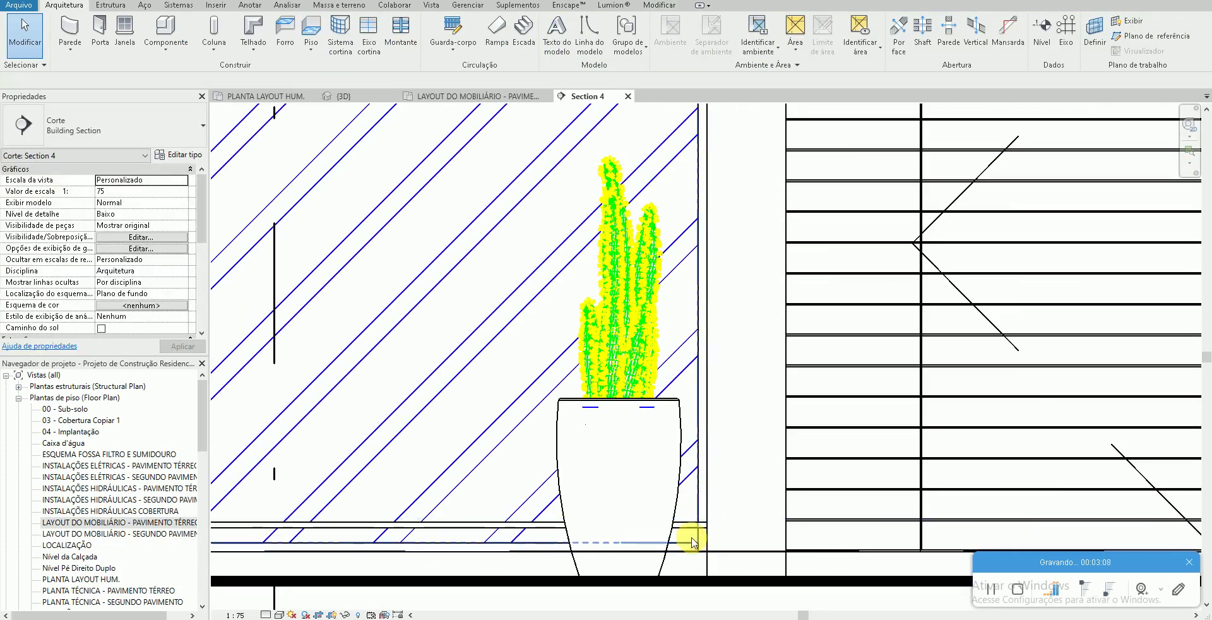
left_click(692, 542)
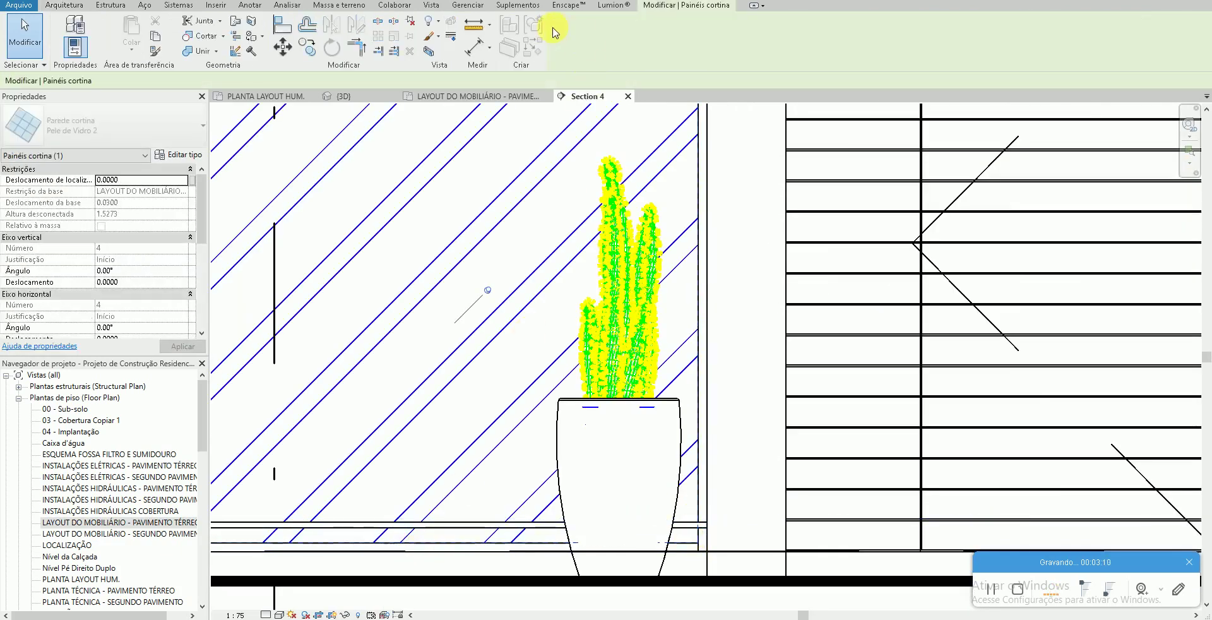
key("Escape")
left_click(377, 559)
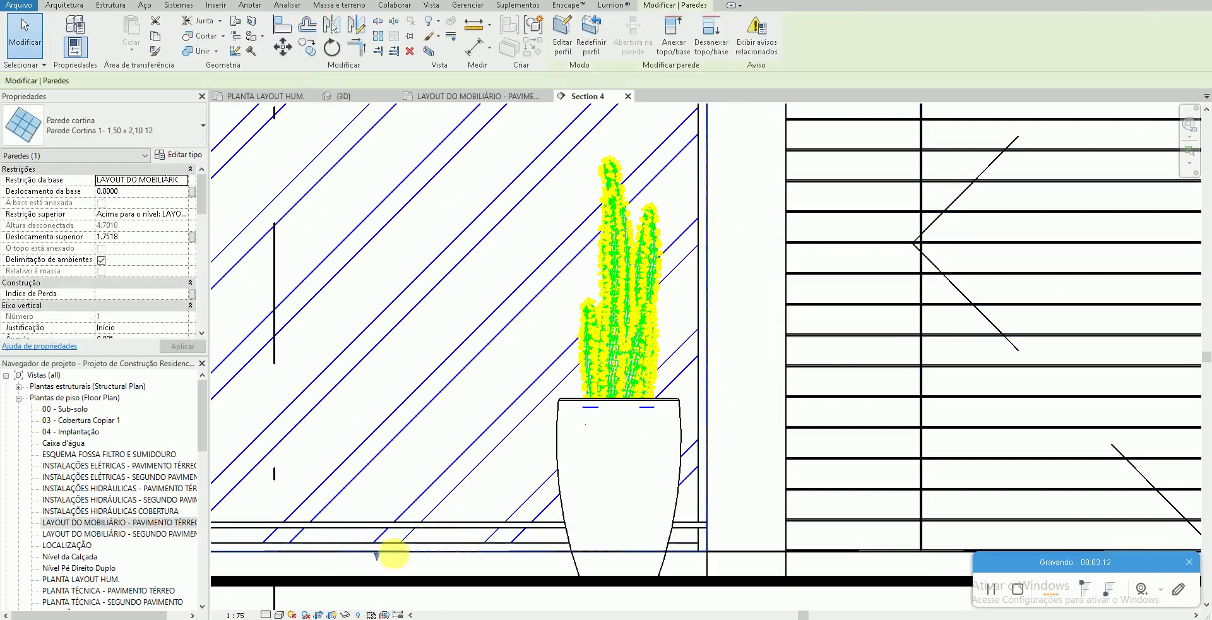
left_click_drag(377, 558, 382, 533)
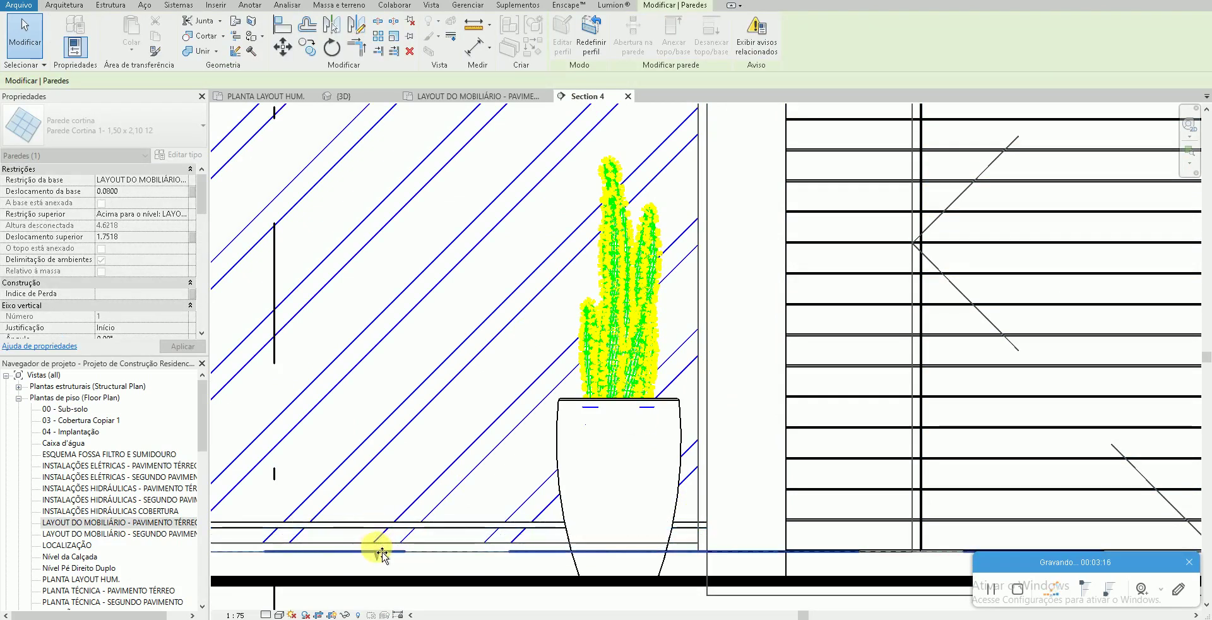
left_click_drag(383, 545, 387, 505)
Step: Move the black granite sill floor down to its lower position with MV
middle_click_drag(433, 555, 503, 522)
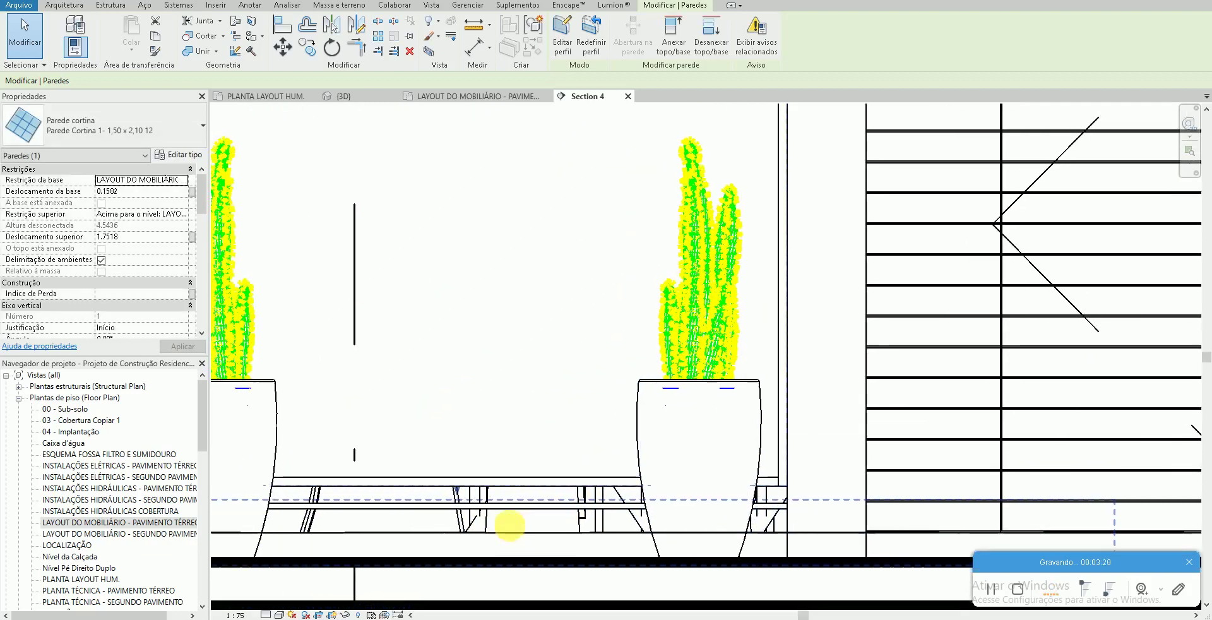
left_click(510, 511)
scroll(517, 514, "up", 1)
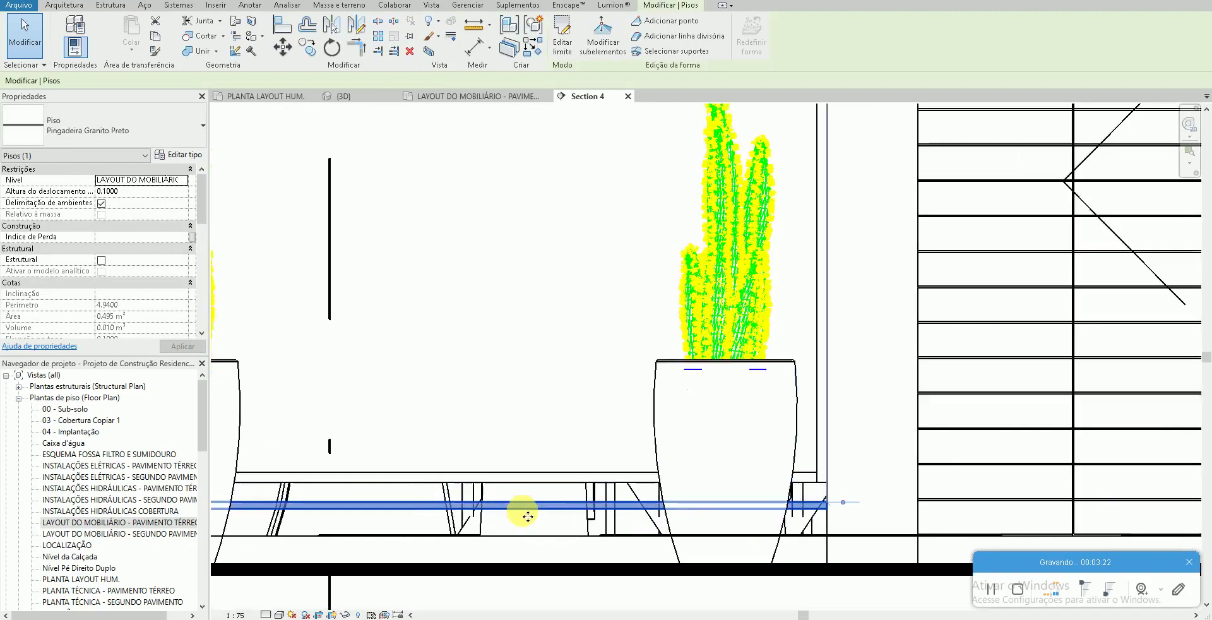
scroll(517, 514, "up", 1)
key("m")
key("v")
left_click(525, 503)
left_click(533, 548)
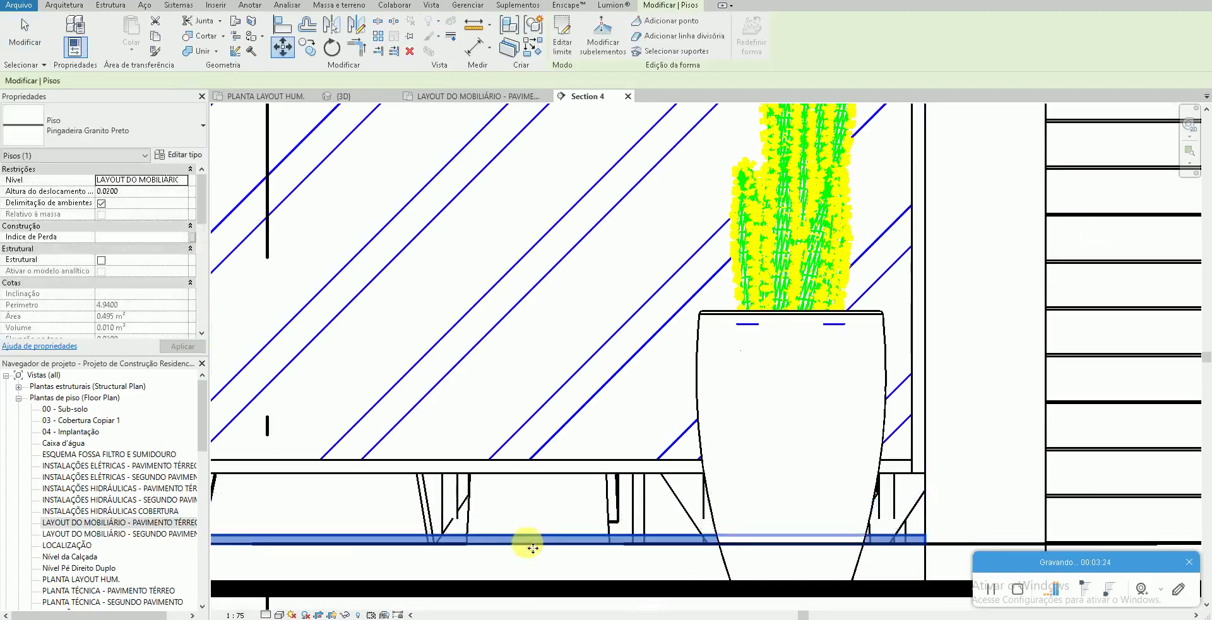
Step: Lower the curtain wall base onto the sill at a 0.02 offset, then view it in 3D
left_click(414, 485)
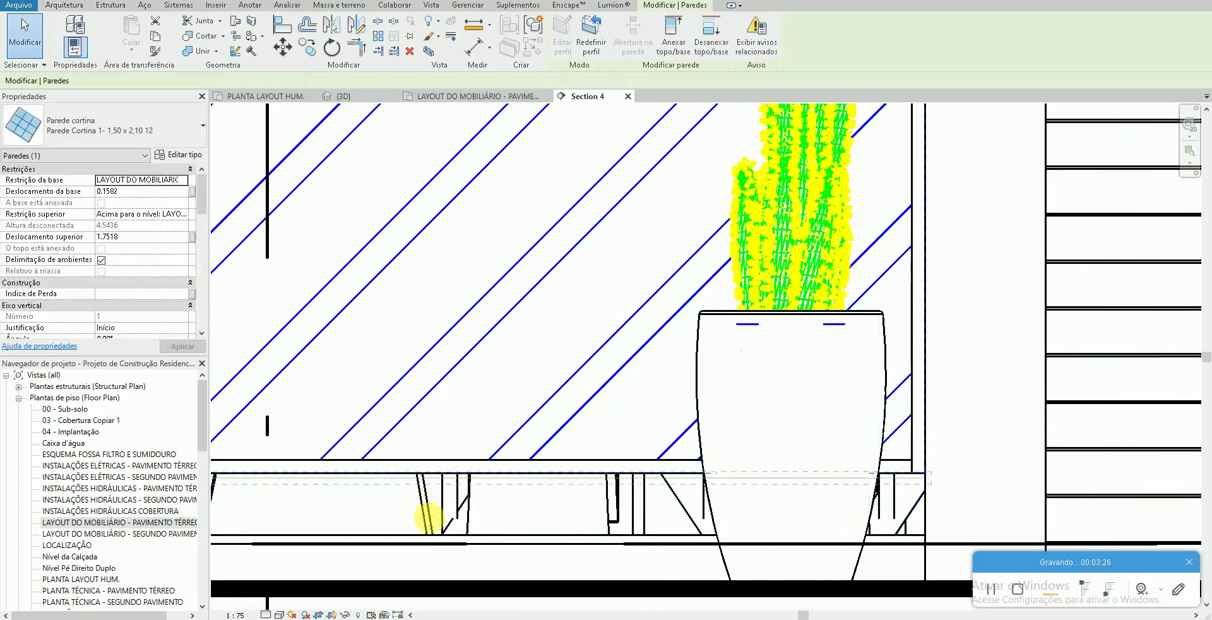
left_click(436, 541)
key("Escape")
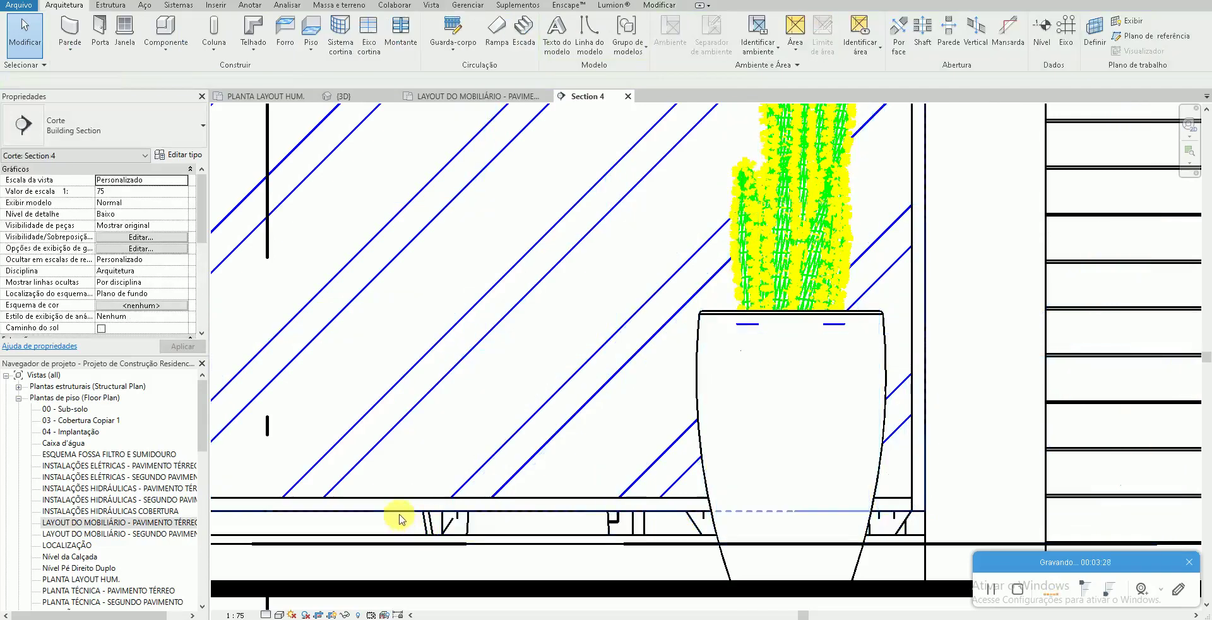
left_click(401, 474)
mouse_move(401, 474)
left_mouse_down()
mouse_move(419, 481)
mouse_move(422, 534)
left_mouse_up()
key("Escape")
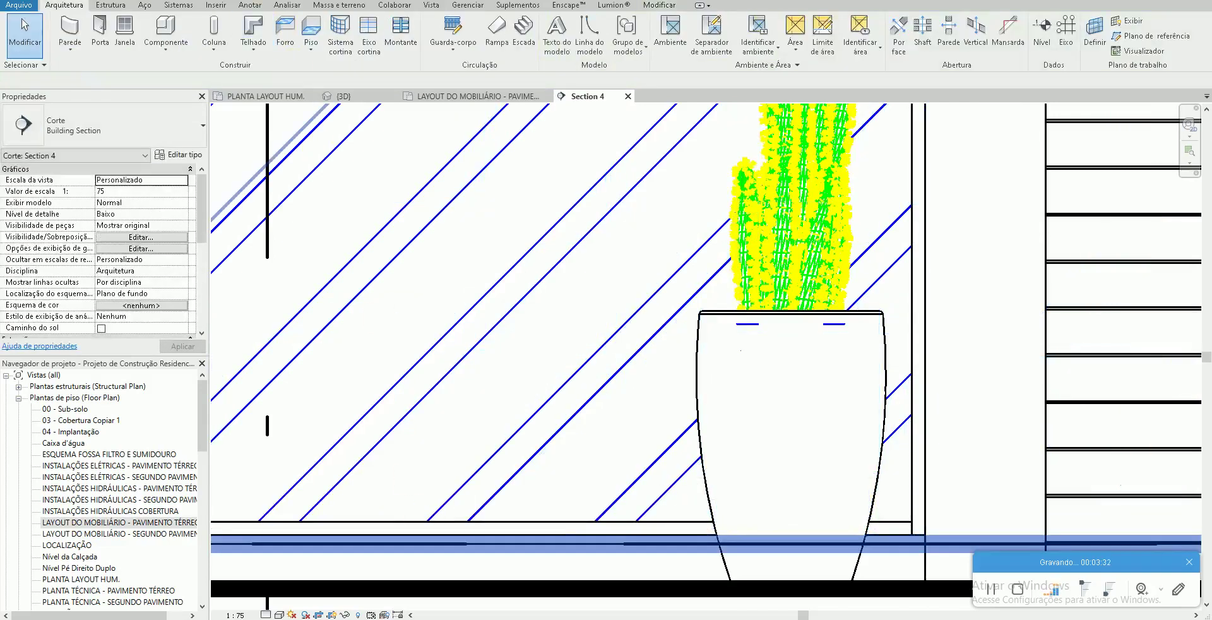
key("ctrl+Tab")
middle_click_drag(427, 417, 350, 278)
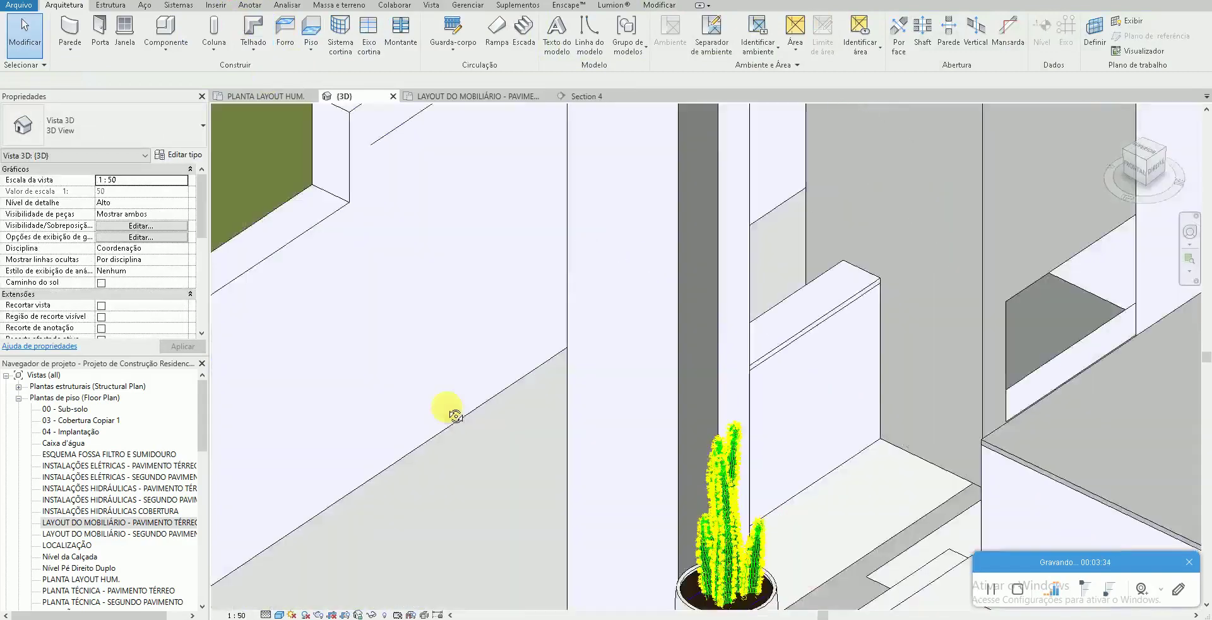
scroll(590, 514, "up", 4)
scroll(593, 521, "up", 3)
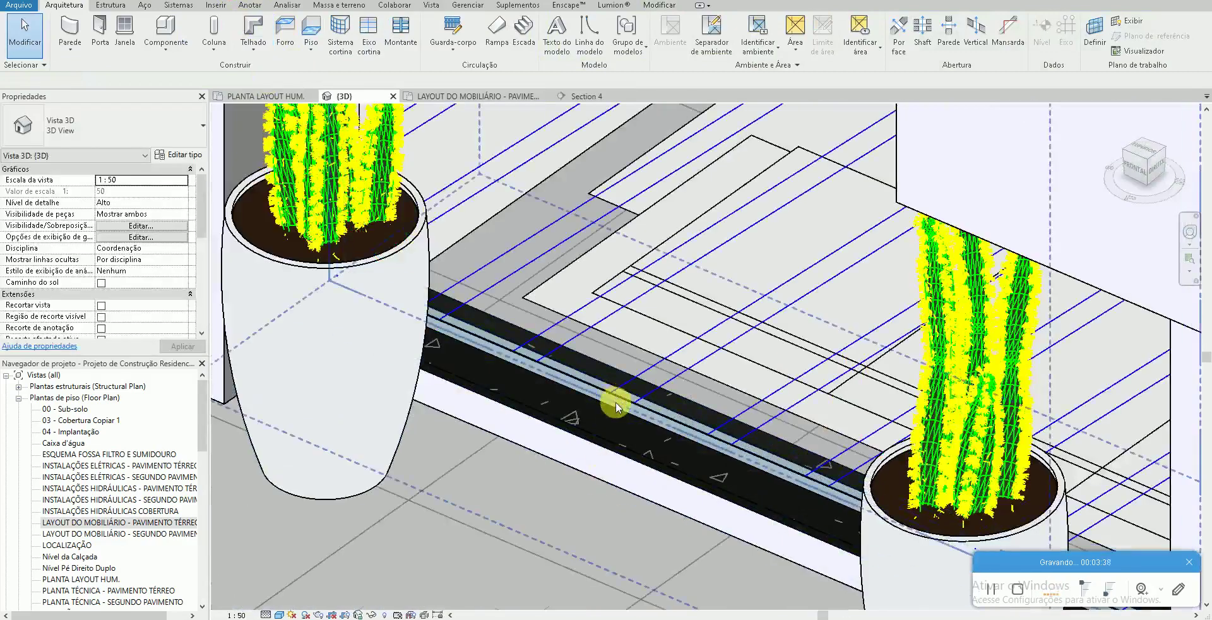
left_click(602, 453)
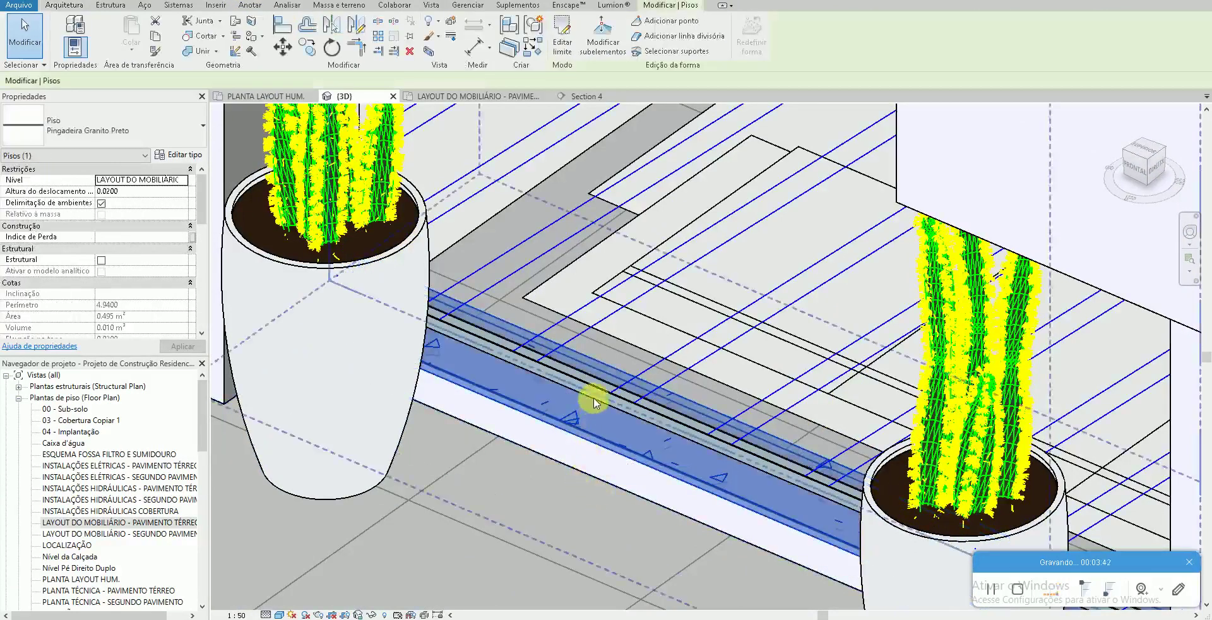
key("Escape")
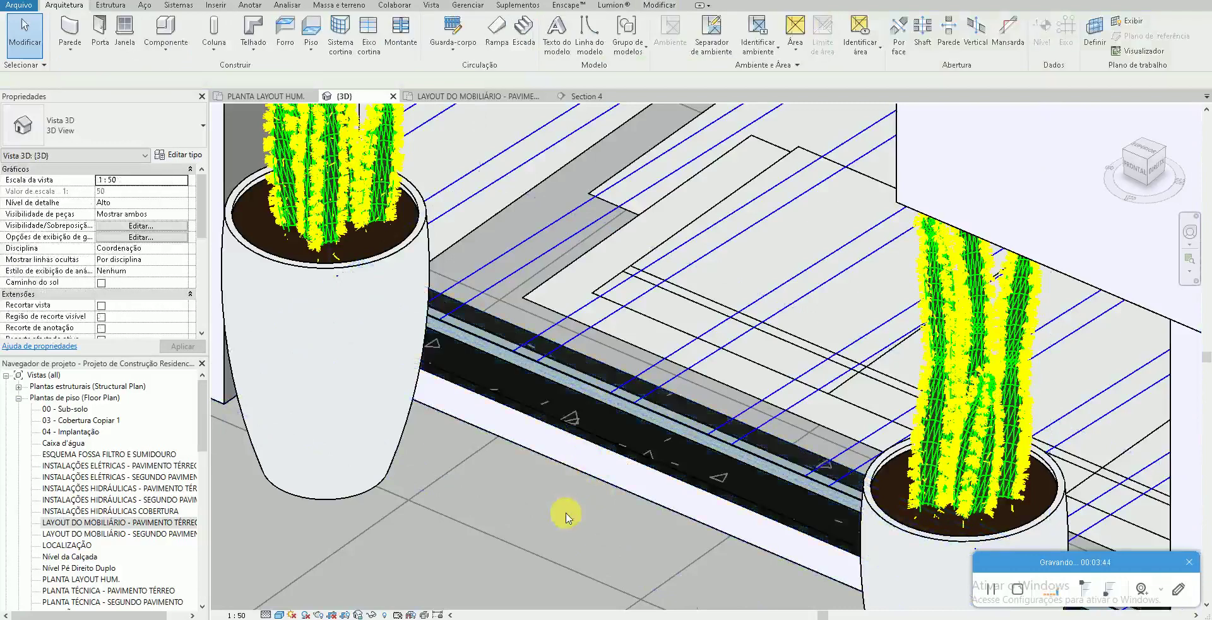
scroll(569, 514, "down", 1)
left_click(568, 433)
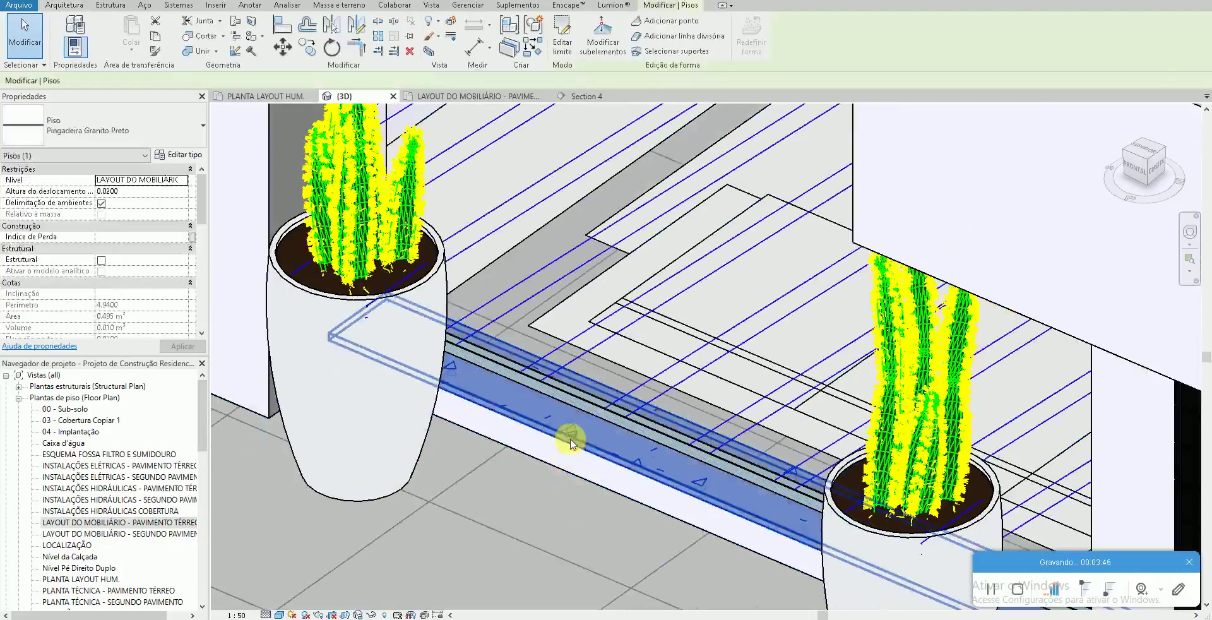
key("Escape")
scroll(557, 499, "down", 2)
scroll(559, 505, "down", 1)
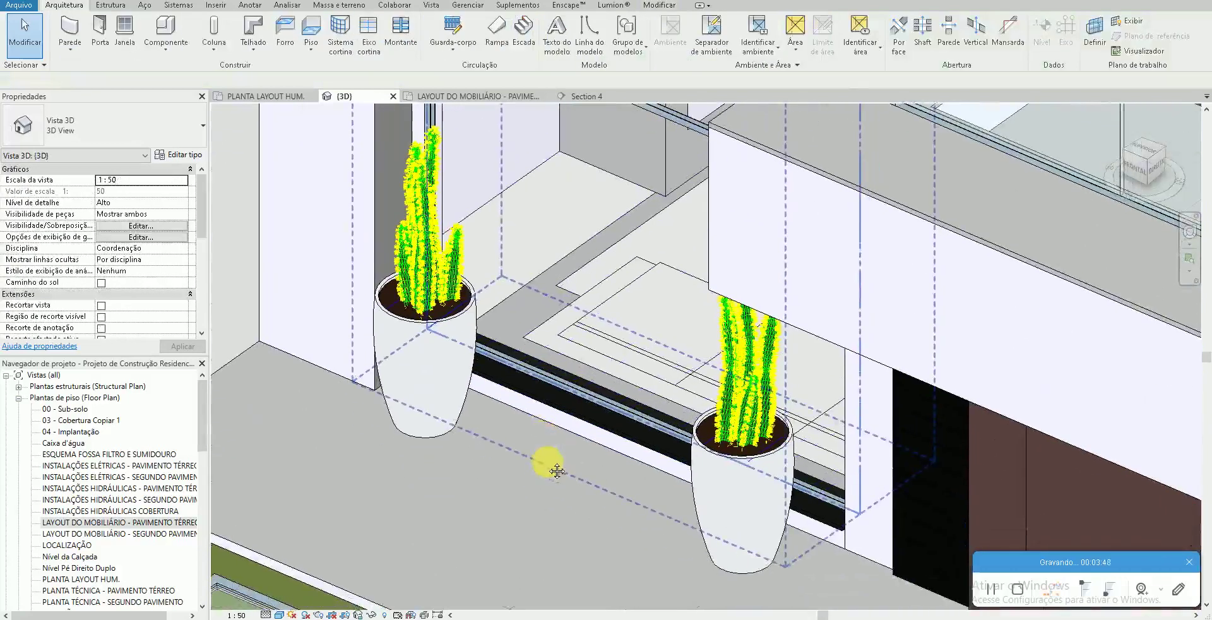
scroll(550, 467, "down", 1)
scroll(555, 478, "down", 1)
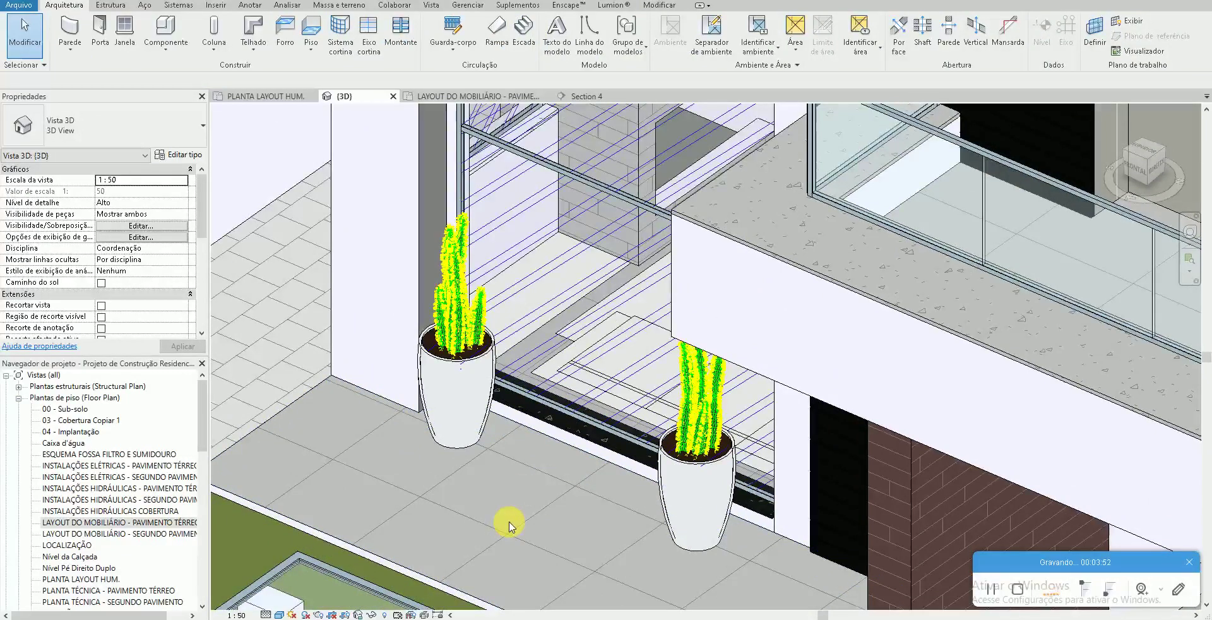
scroll(522, 527, "down", 1)
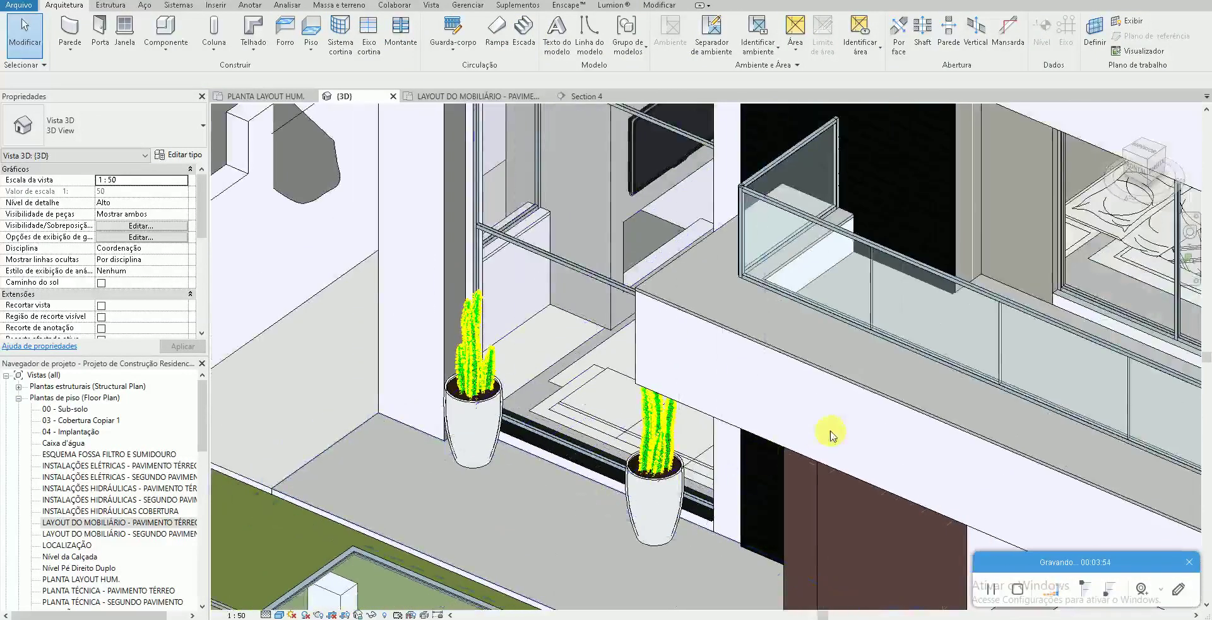
left_click(829, 370)
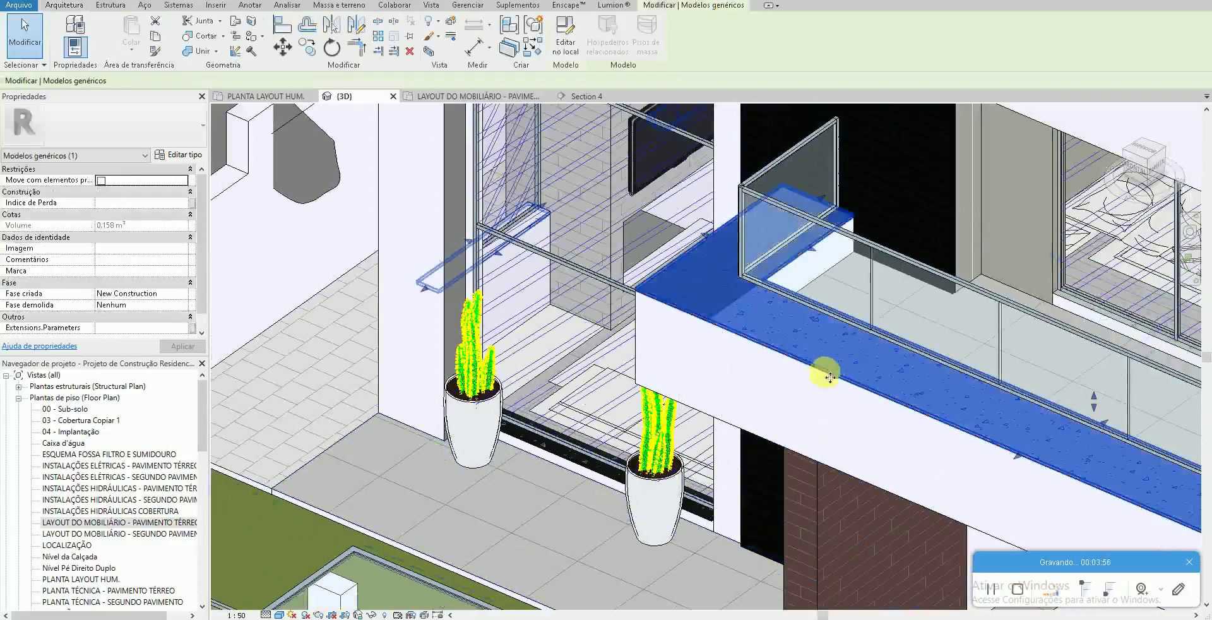
key("Escape")
middle_click_drag(798, 406, 582, 391)
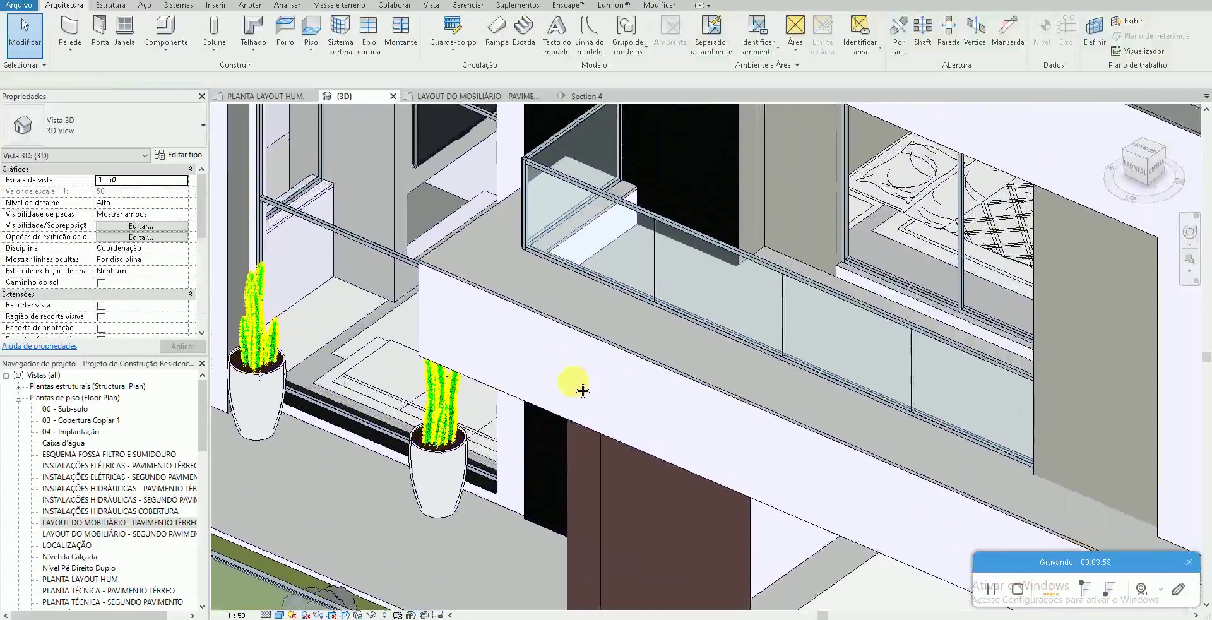
mouse_move(495, 507)
middle_mouse_down()
mouse_move(691, 393)
mouse_move(655, 352)
middle_mouse_up()
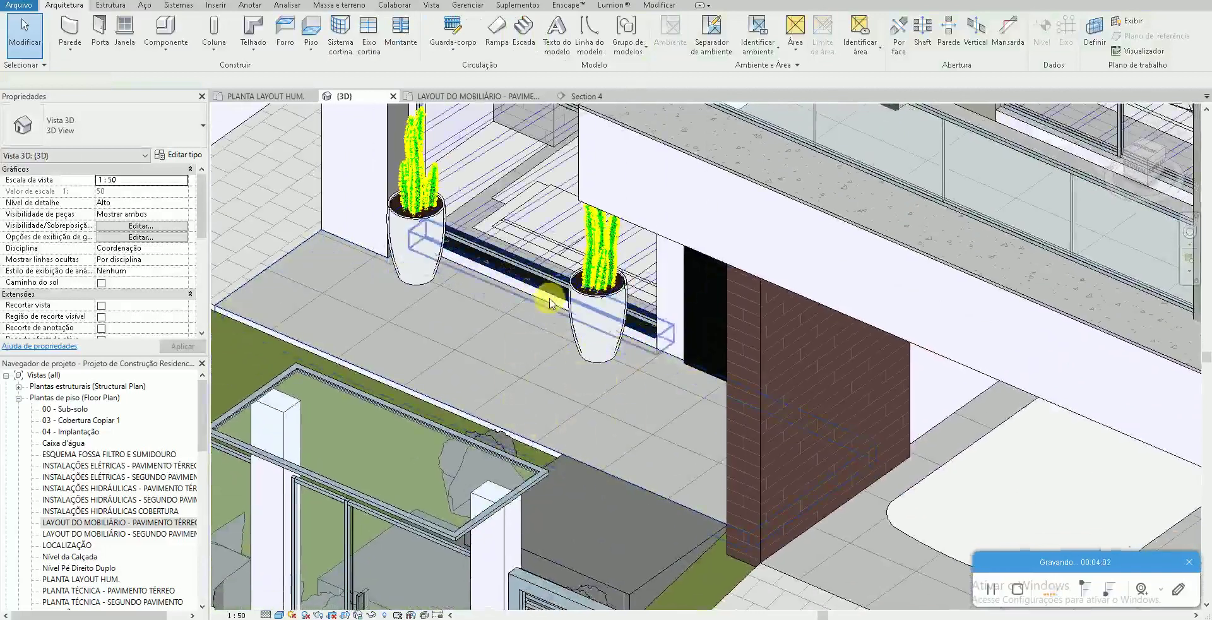
scroll(533, 303, "up", 2)
scroll(542, 274, "up", 3)
scroll(543, 275, "up", 2)
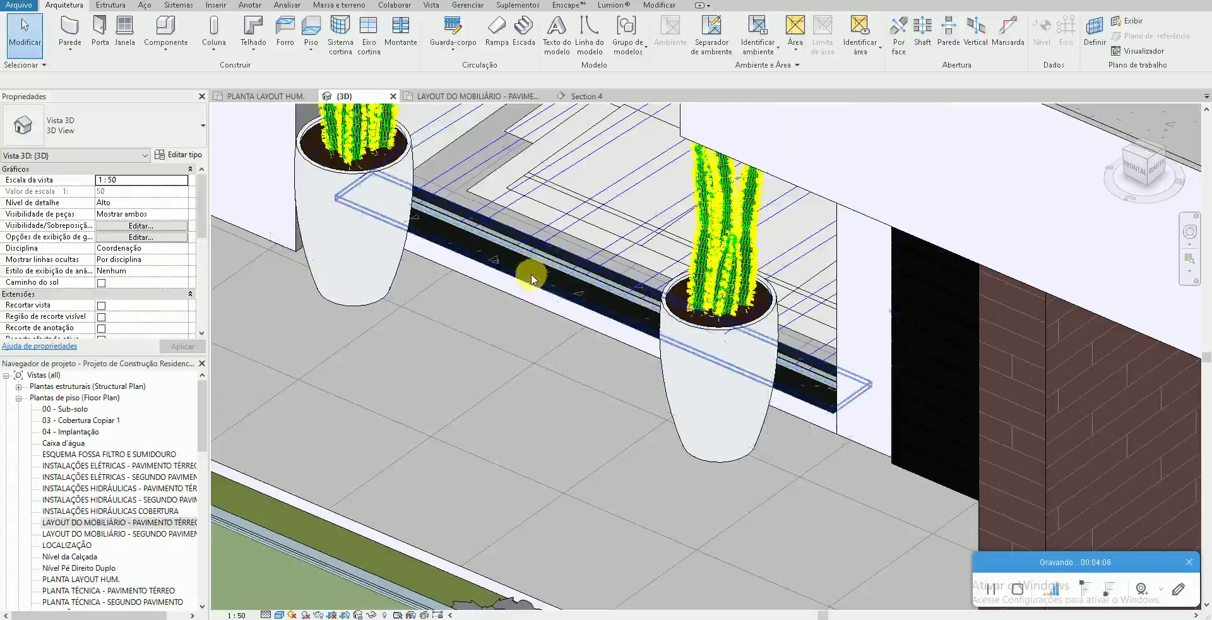
scroll(468, 441, "down", 2)
mouse_move(318, 306)
middle_mouse_down("shift")
mouse_move(271, 393)
mouse_move(273, 335)
middle_mouse_up("shift")
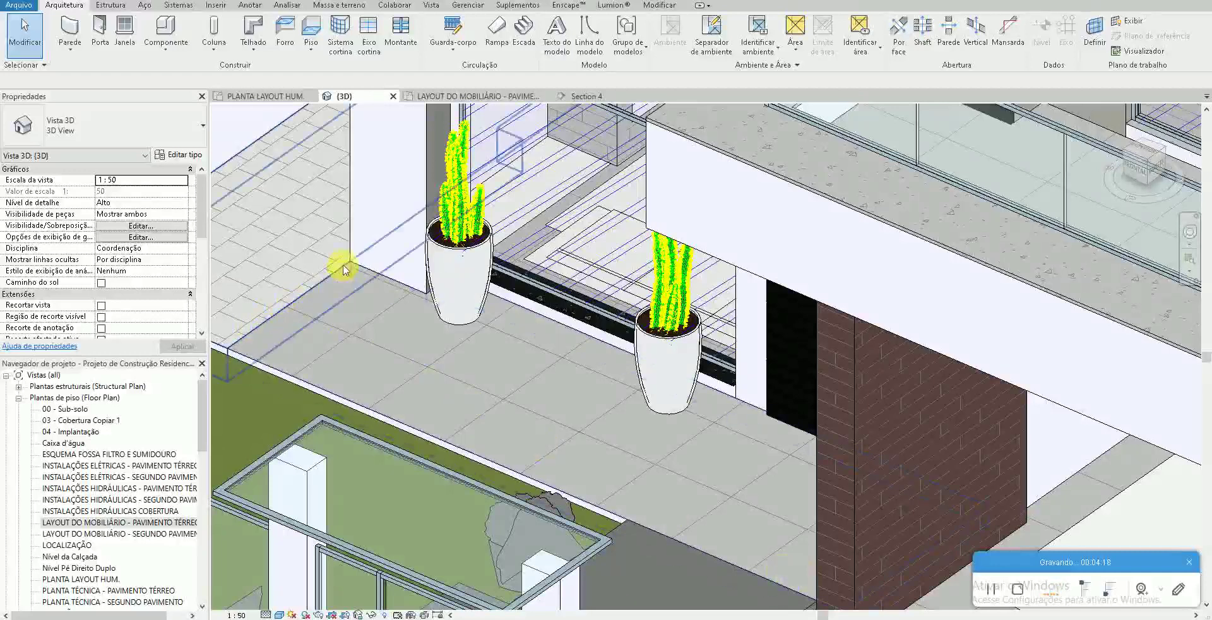
Step: Open the LAYOUT DO MOBILIÁRIO - PAVIMENTO TÉRREO floor plan
left_click(150, 522)
double_click(149, 522)
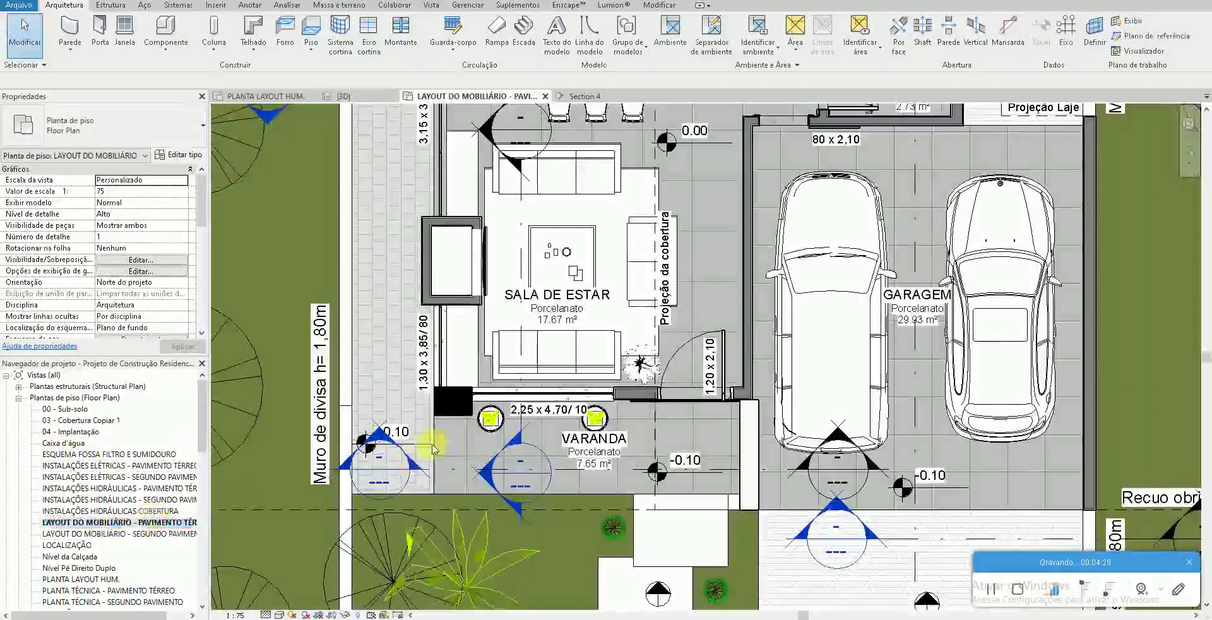
scroll(455, 442, "up", 2)
scroll(459, 393, "up", 2)
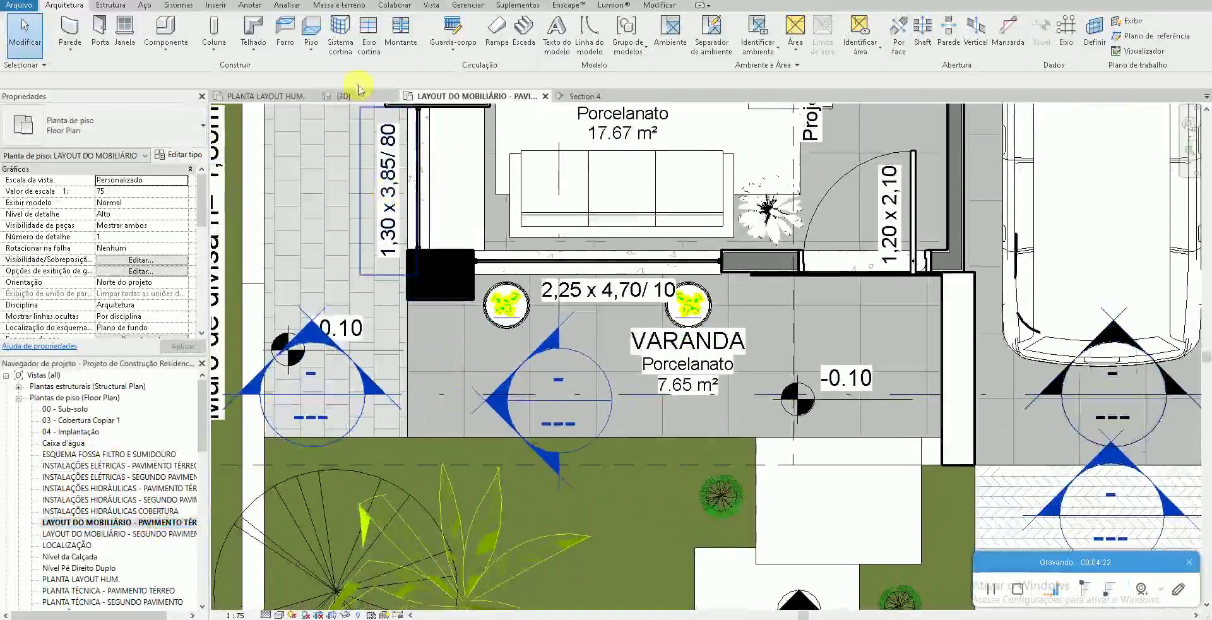
Step: Start a new floor and sketch boundary lines along the balcony's bottom and left edges
left_click(313, 29)
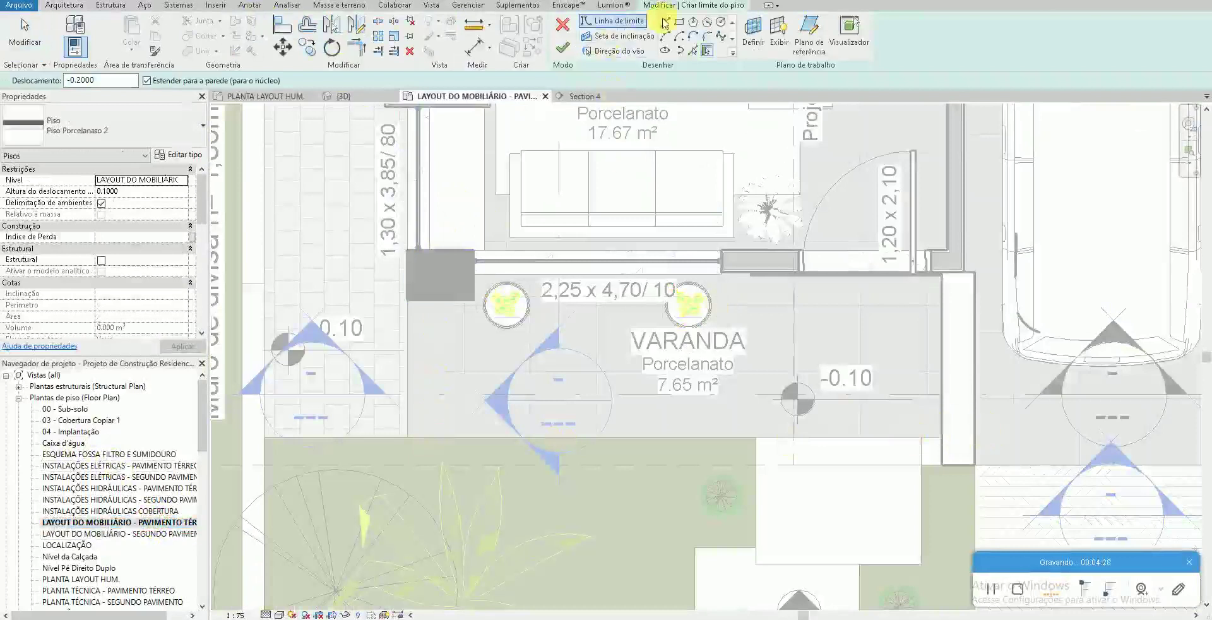
left_click(669, 22)
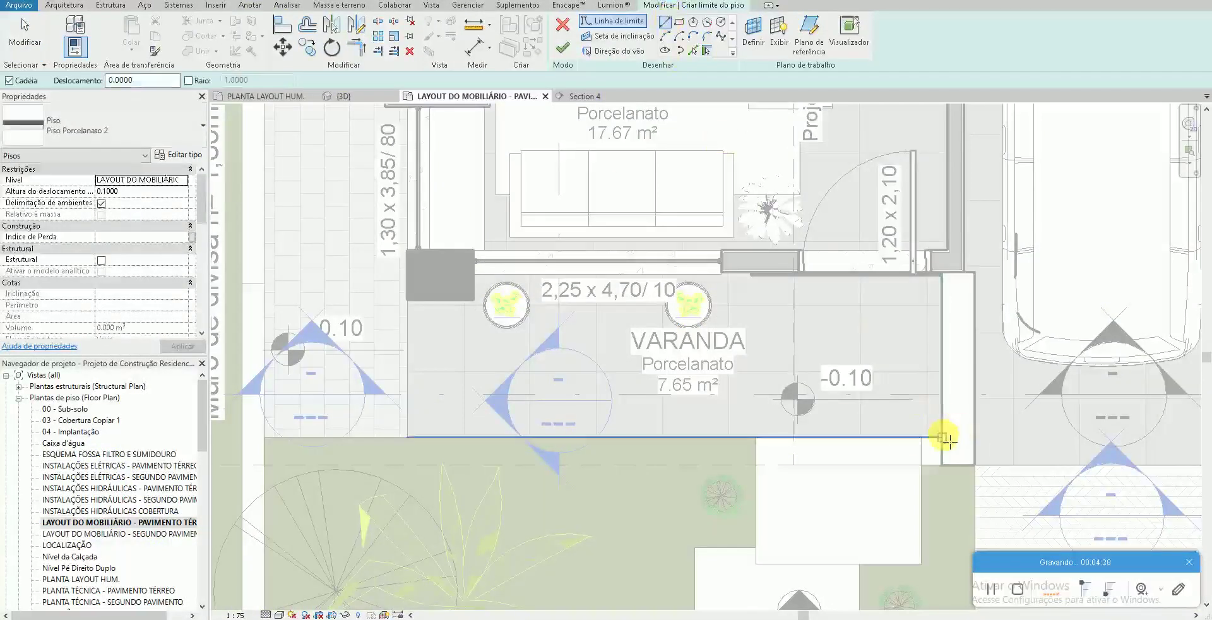
left_click(945, 437)
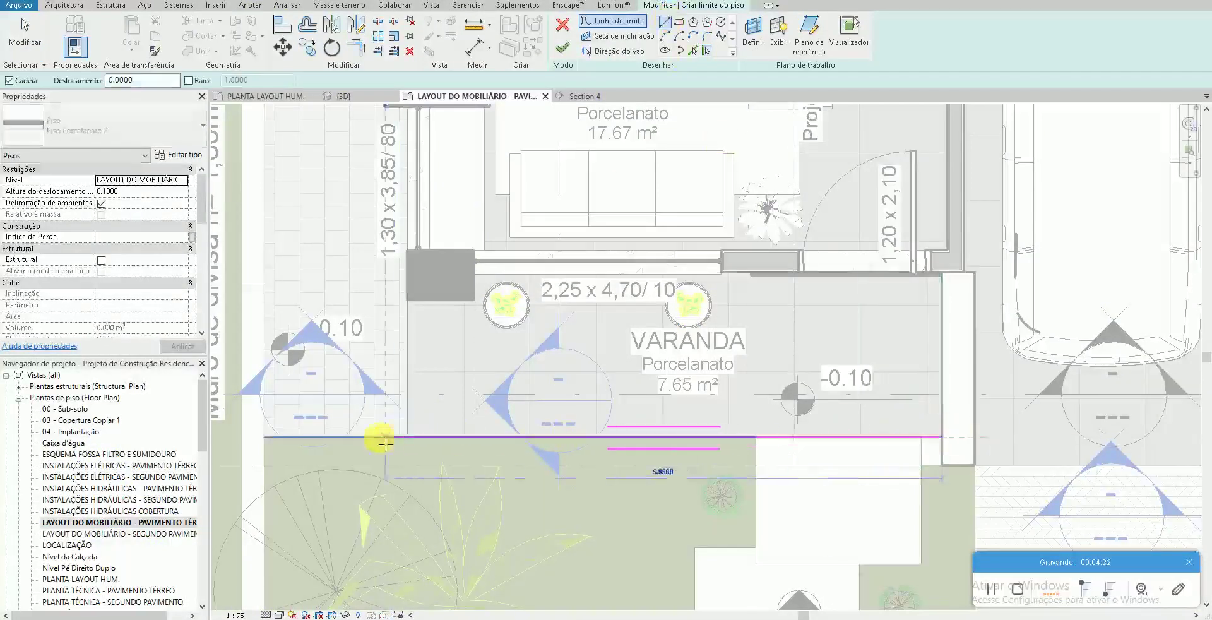
left_click(407, 437)
left_click(415, 296)
key("Escape")
key("Escape")
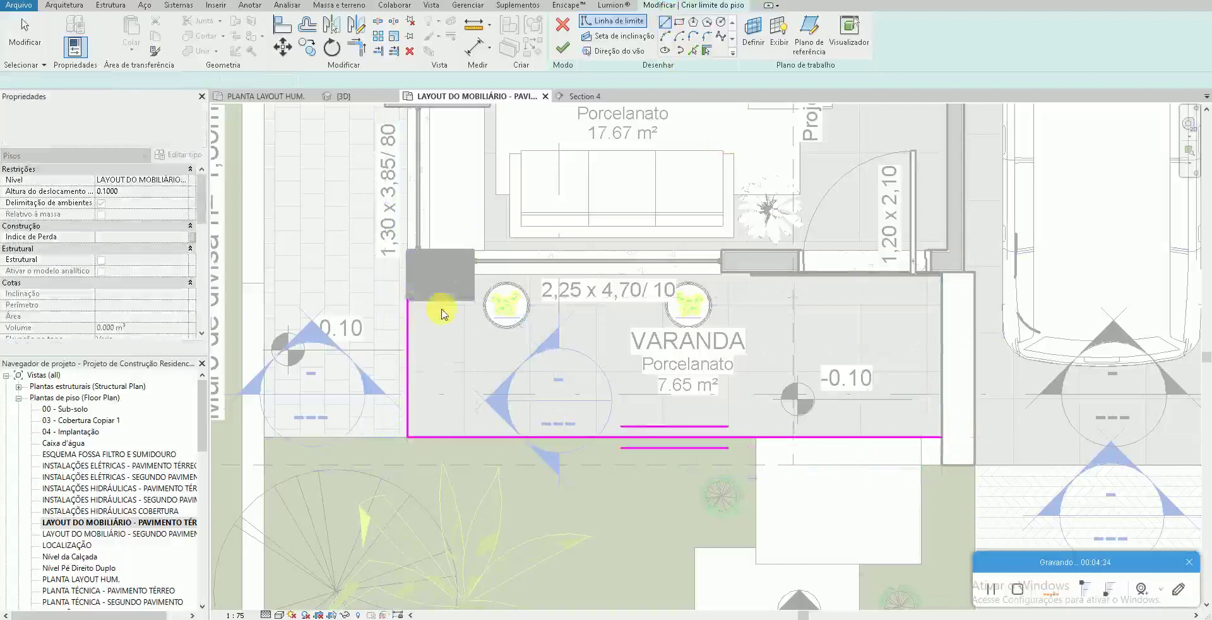
scroll(441, 321, "up", 1)
Step: Offset the boundary 0.15 inward, close the thin strip outline, and finish the floor
left_click(307, 24)
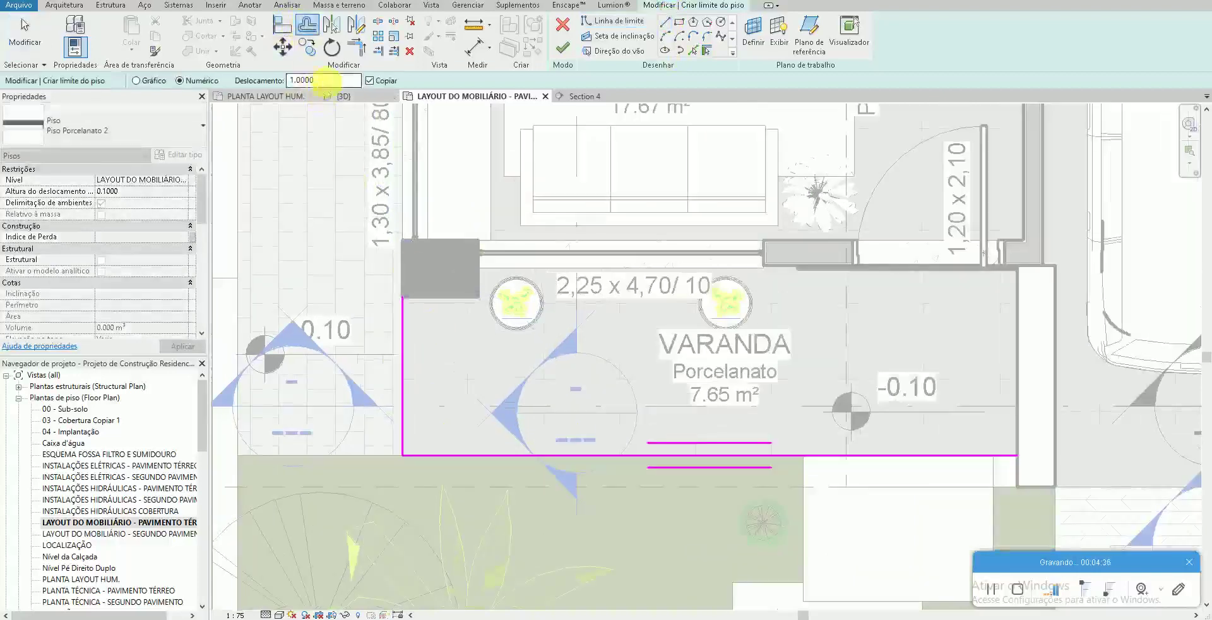
left_click(411, 346)
key("Escape")
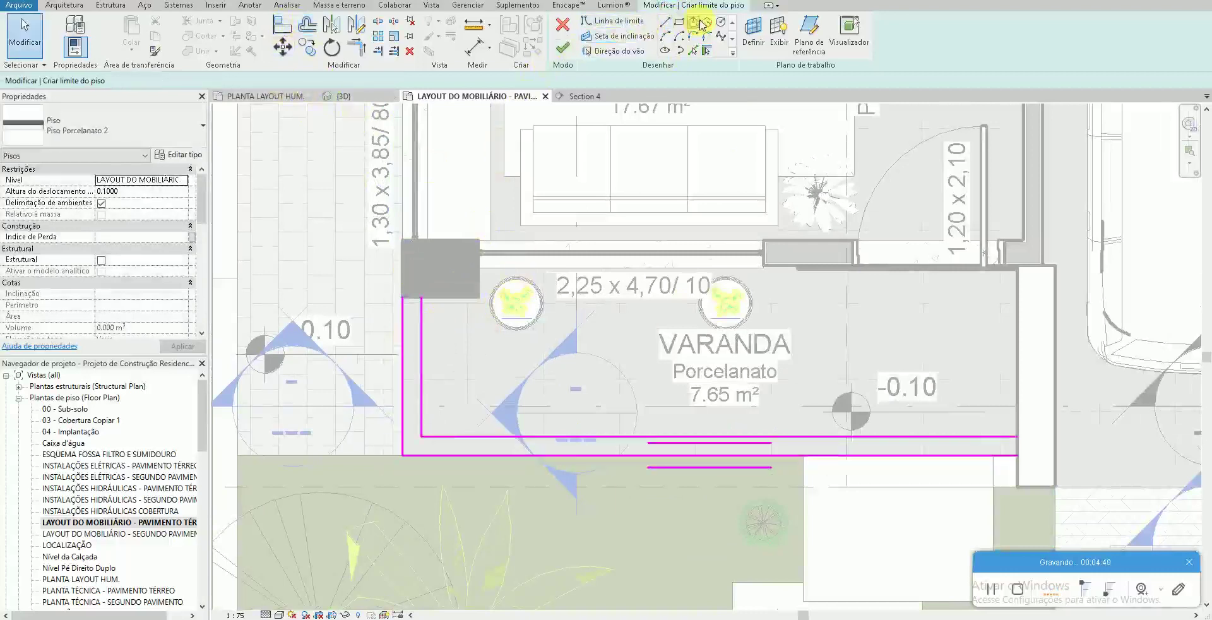
left_click(664, 22)
left_click(411, 301)
left_click(402, 455)
left_click(1017, 453)
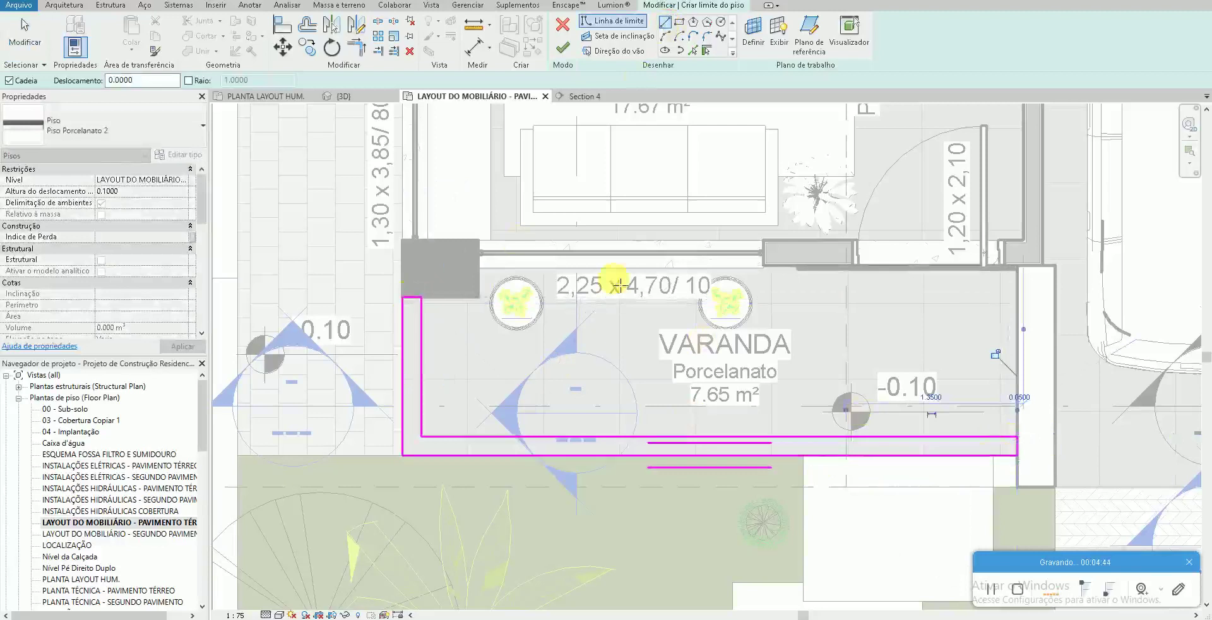
key("Escape")
left_click(562, 48)
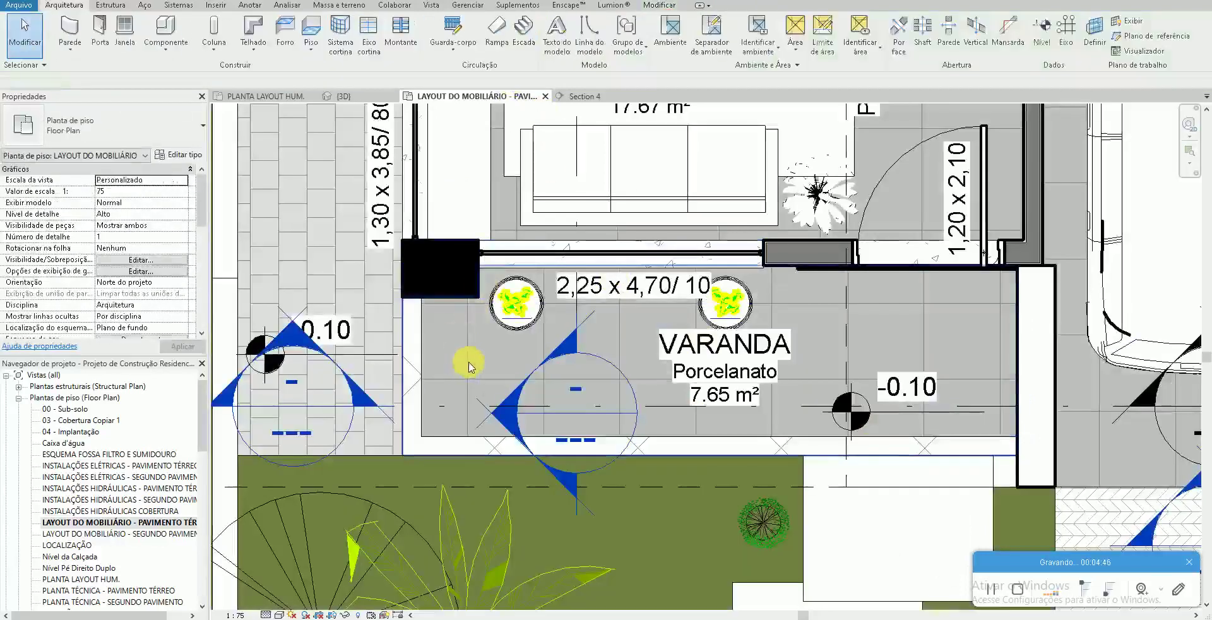
Step: Edit the Varanda floor boundary, deleting its left lines and pulling the bottom edge up to the strip
left_click(469, 367)
left_click(562, 44)
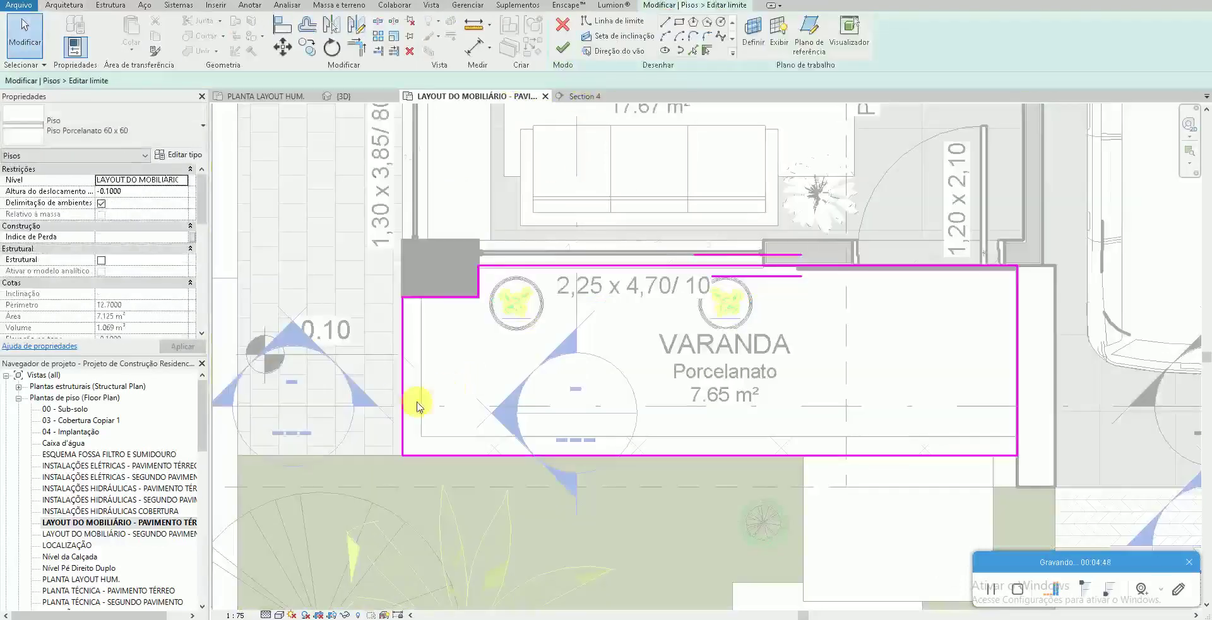
scroll(417, 398, "up", 2)
left_click(429, 387)
key("Delete")
left_click_drag(474, 474, 473, 448)
left_click(563, 47)
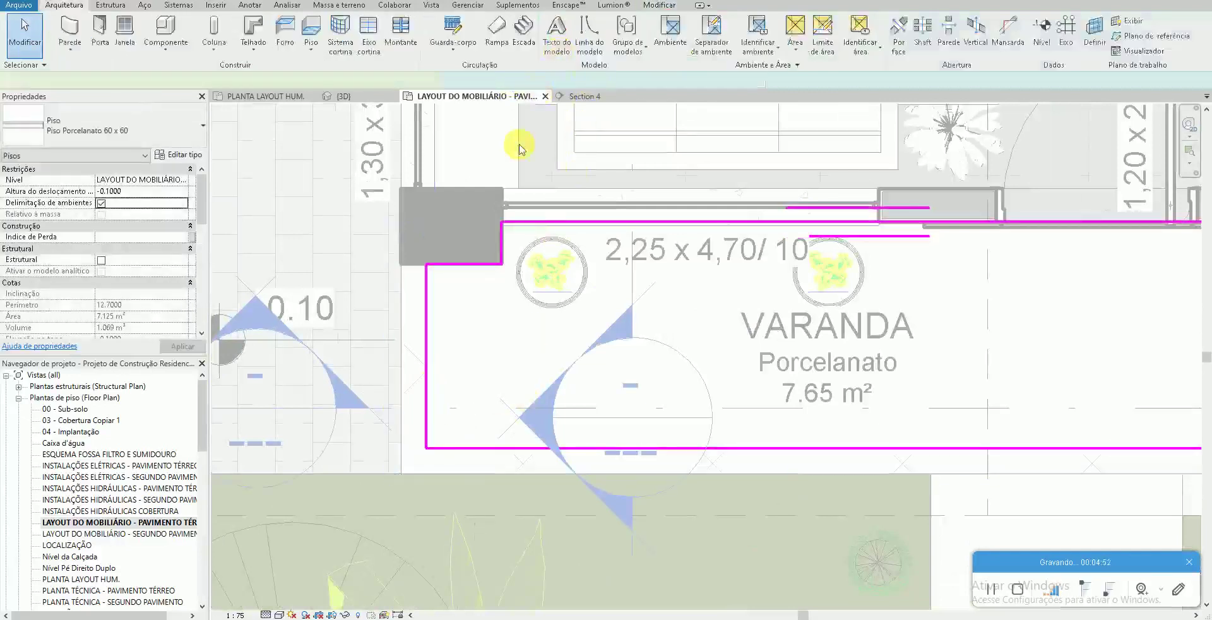
left_click(477, 458)
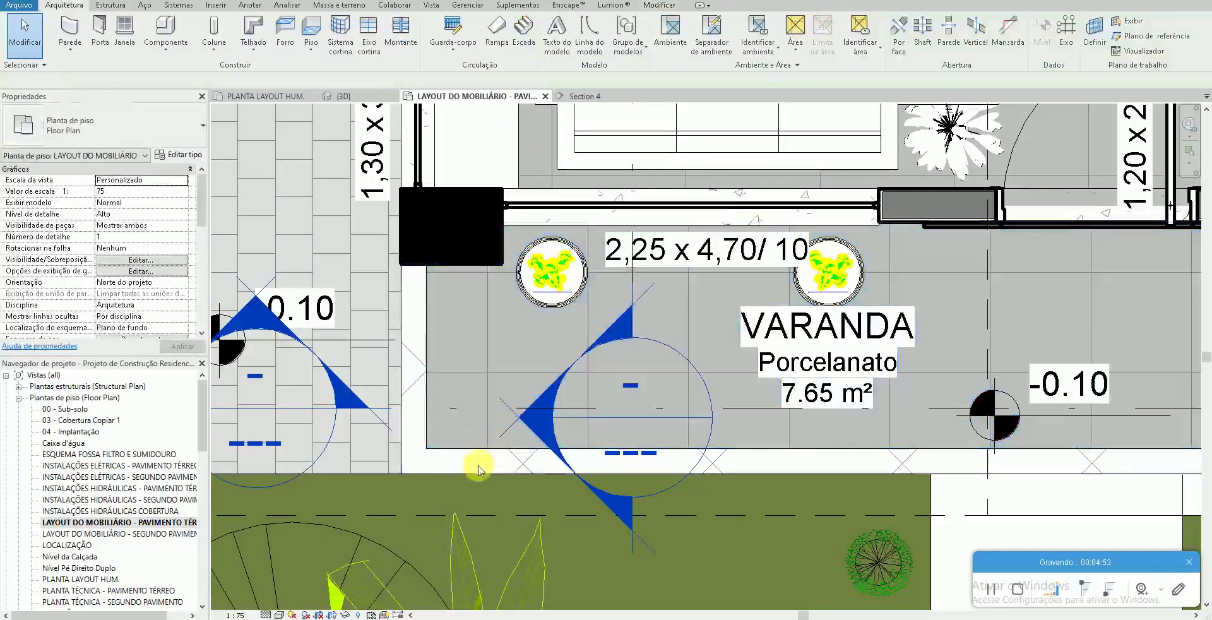
Step: Give the edge strip a granite floor type and switch to the 3D view
left_click(406, 454)
left_click(95, 124)
scroll(81, 335, "up", 1)
scroll(81, 335, "up", 2)
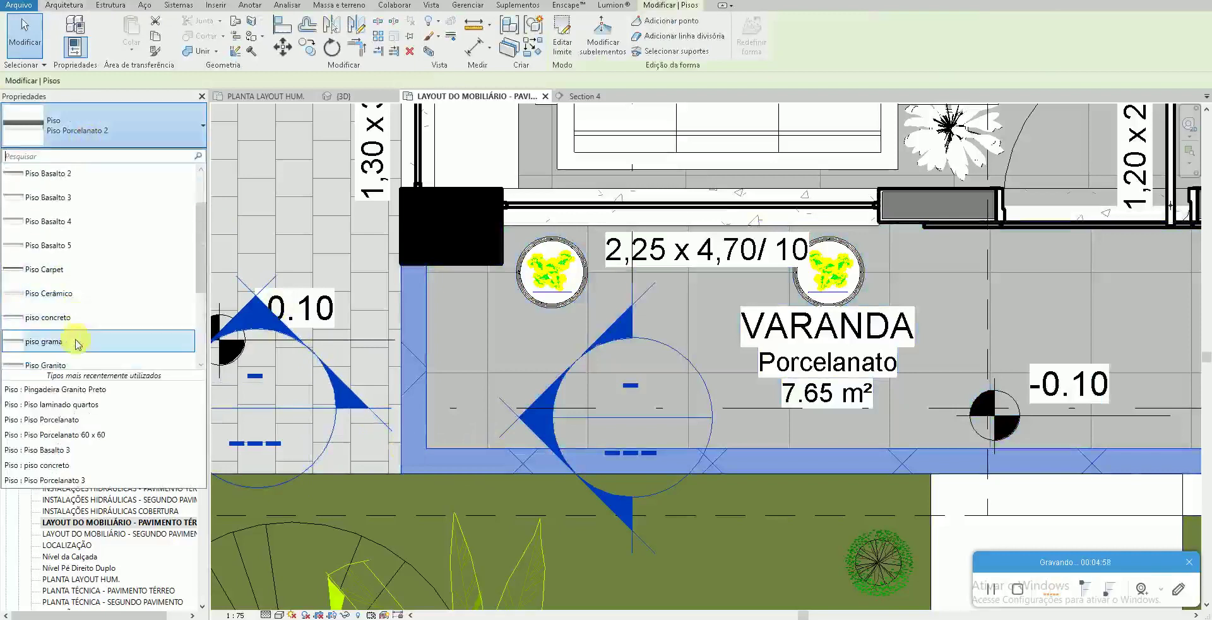
left_click(81, 365)
left_click(394, 491)
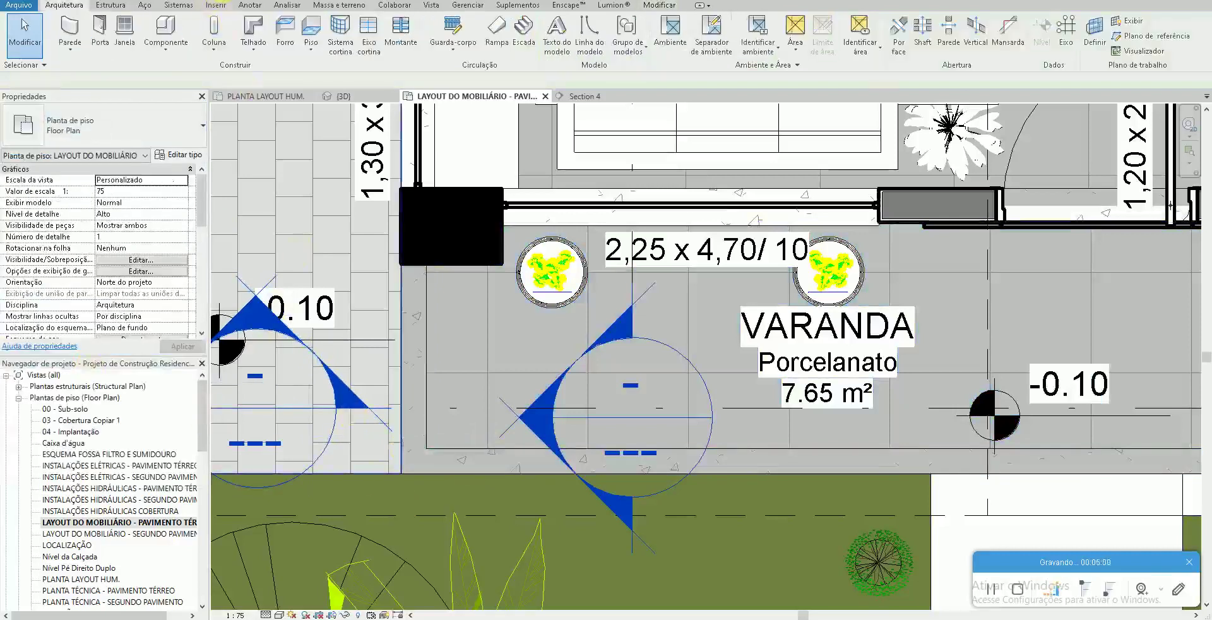
key("ctrl+Tab")
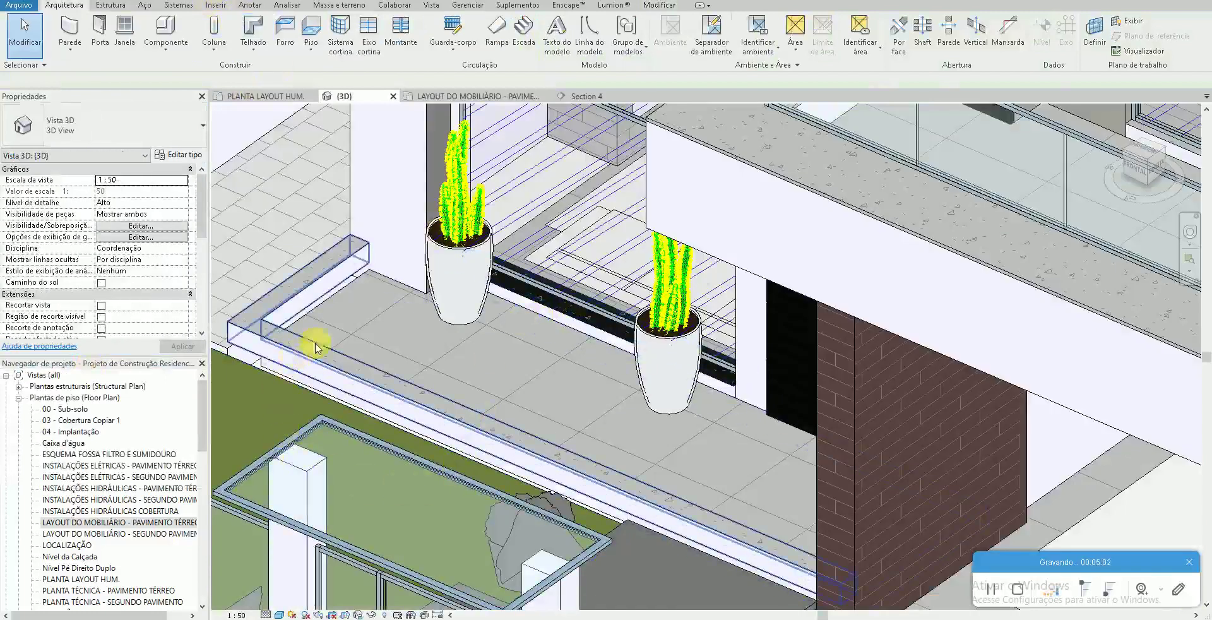
key("a")
key("l")
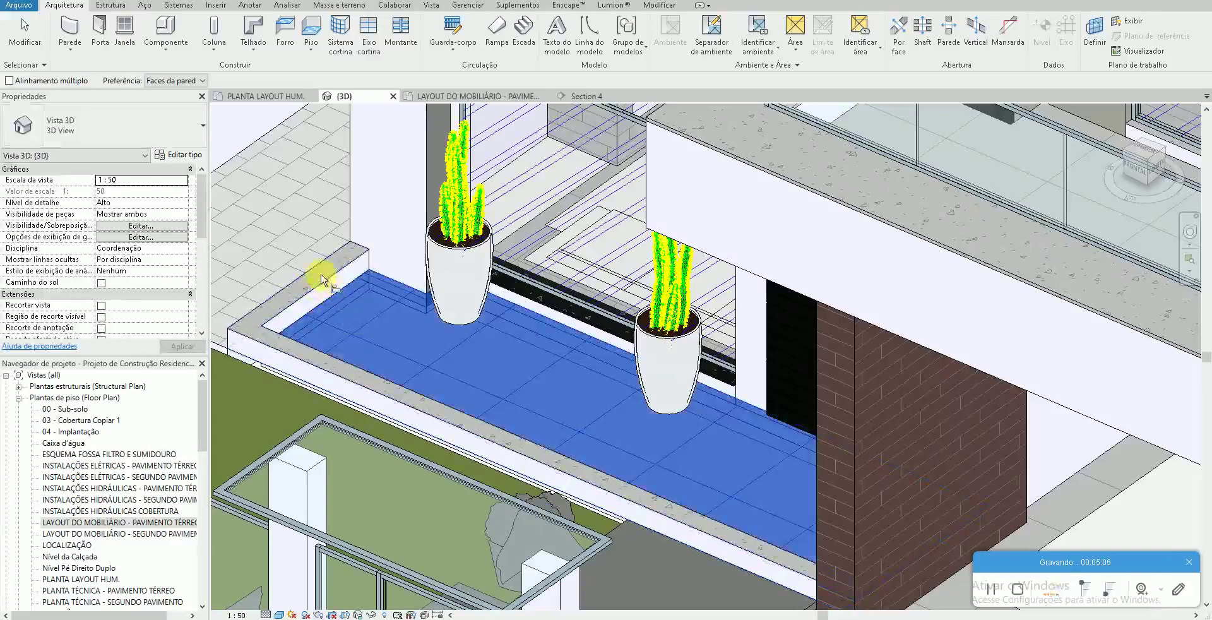
key("Escape")
scroll(259, 439, "up", 2)
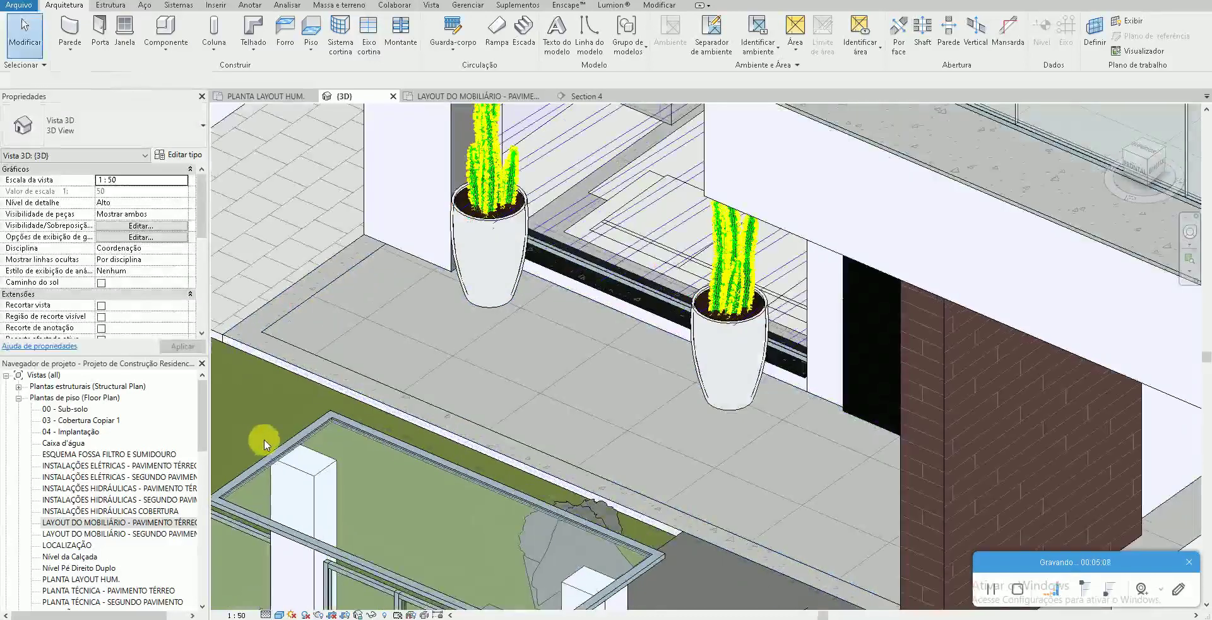
scroll(318, 423, "up", 2)
scroll(319, 416, "up", 2)
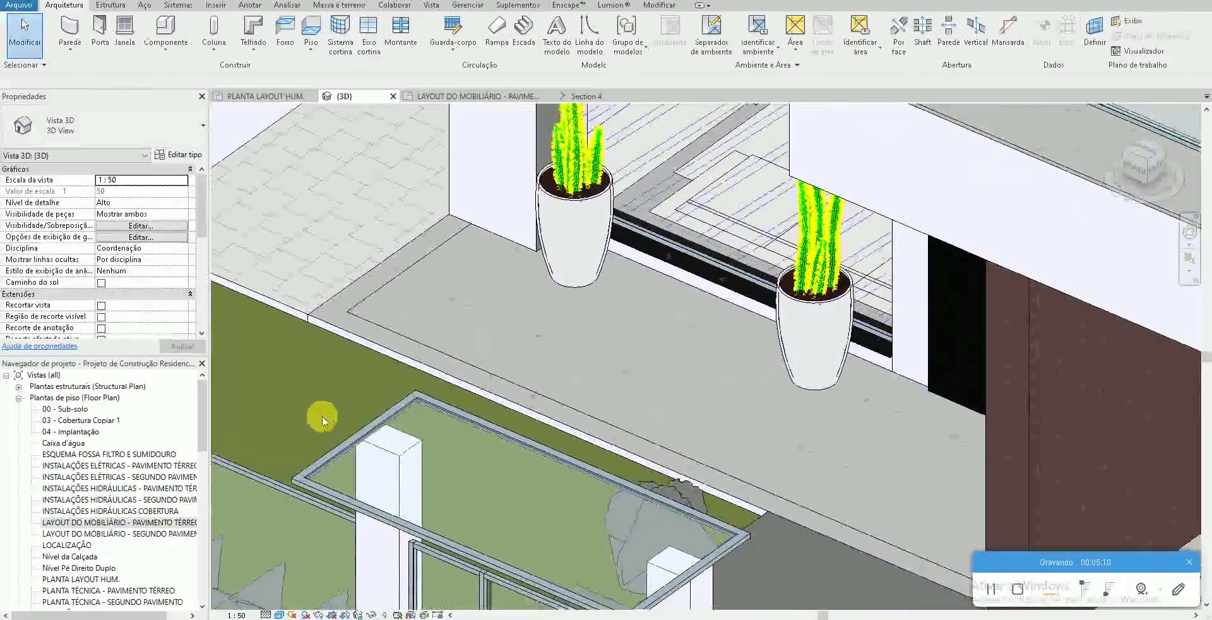
scroll(320, 417, "down", 2)
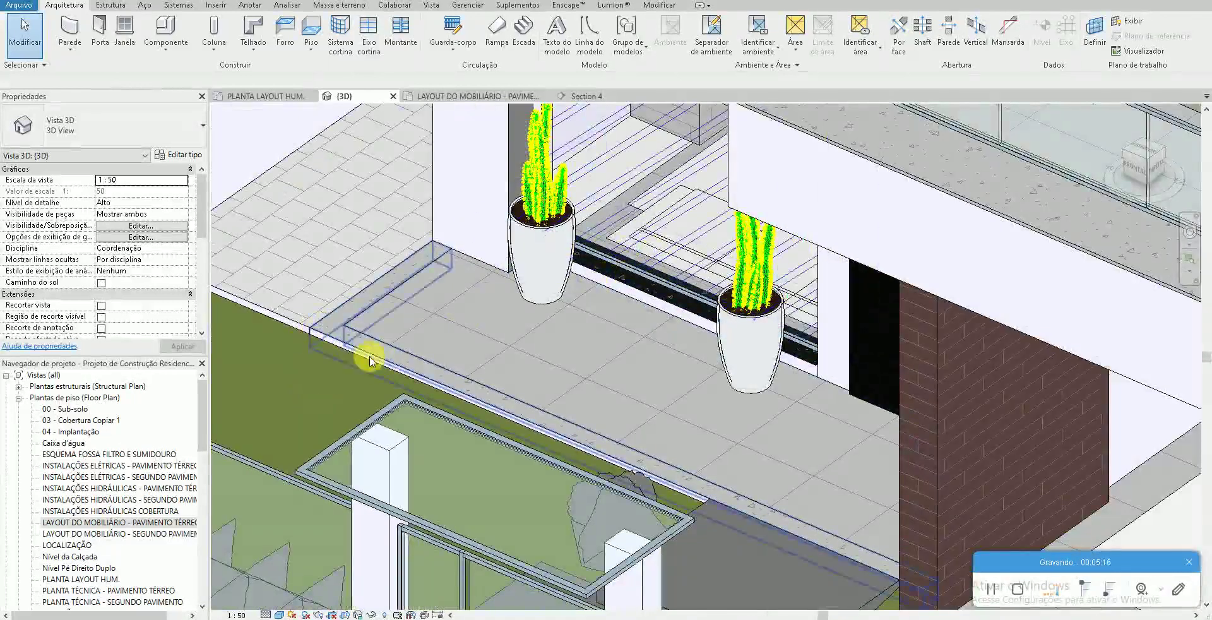
scroll(295, 416, "up", 2)
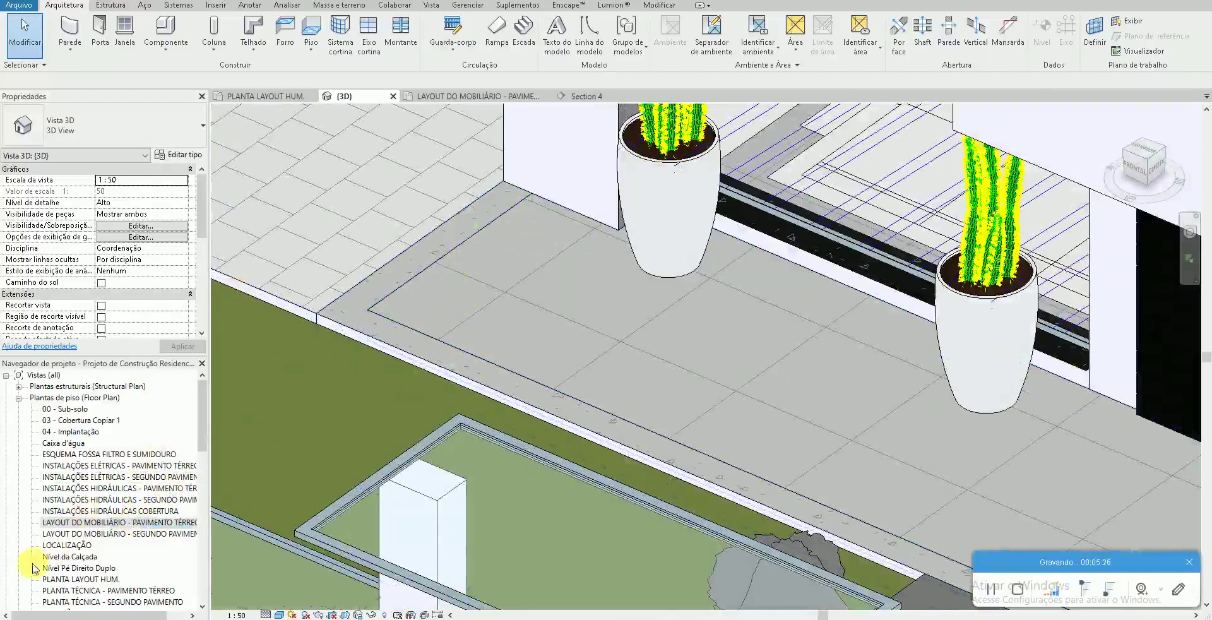
scroll(480, 297, "up", 2)
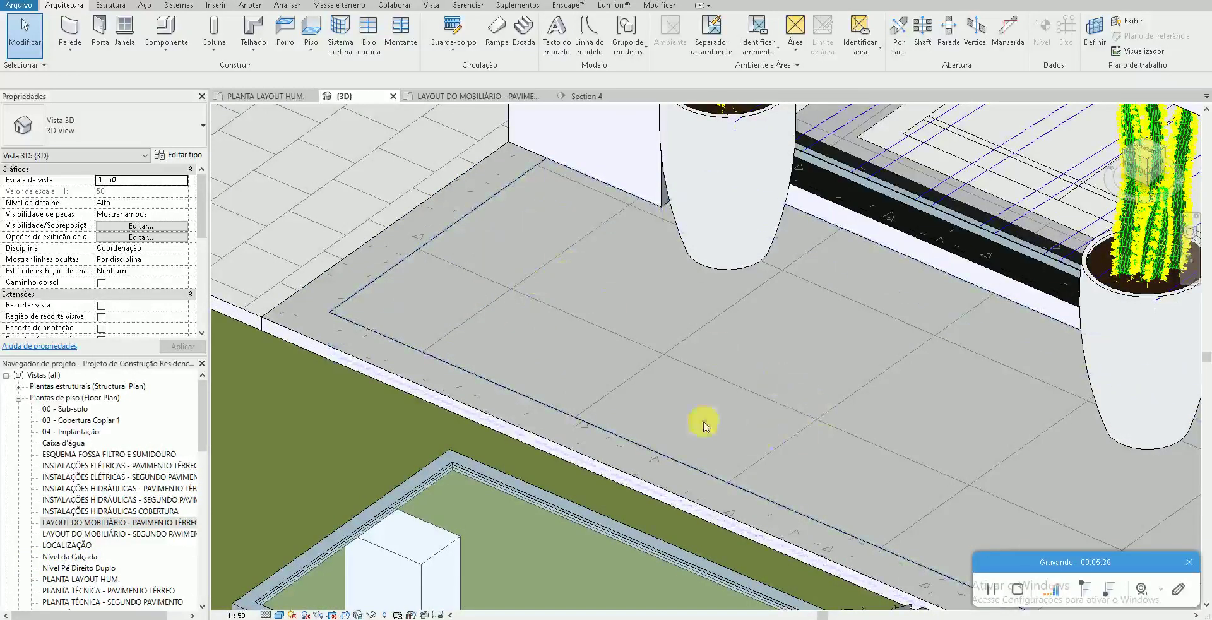
left_click(155, 524)
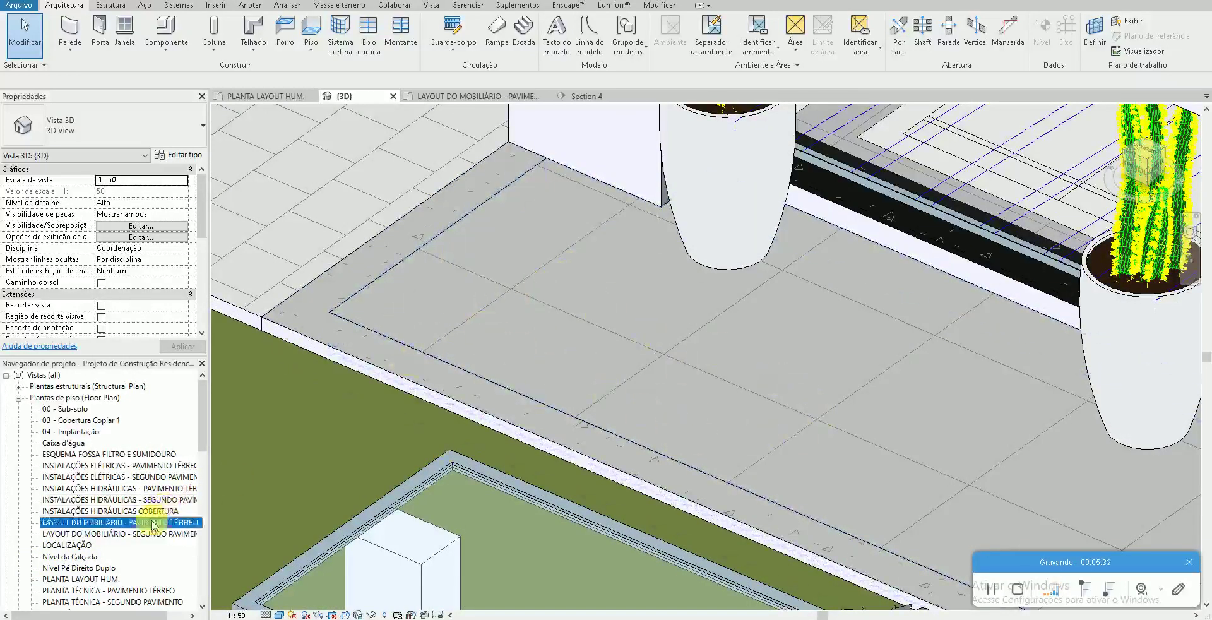
Step: Reopen the furniture layout ground-floor plan and cancel the Align command
double_click(155, 523)
scroll(445, 442, "up", 2)
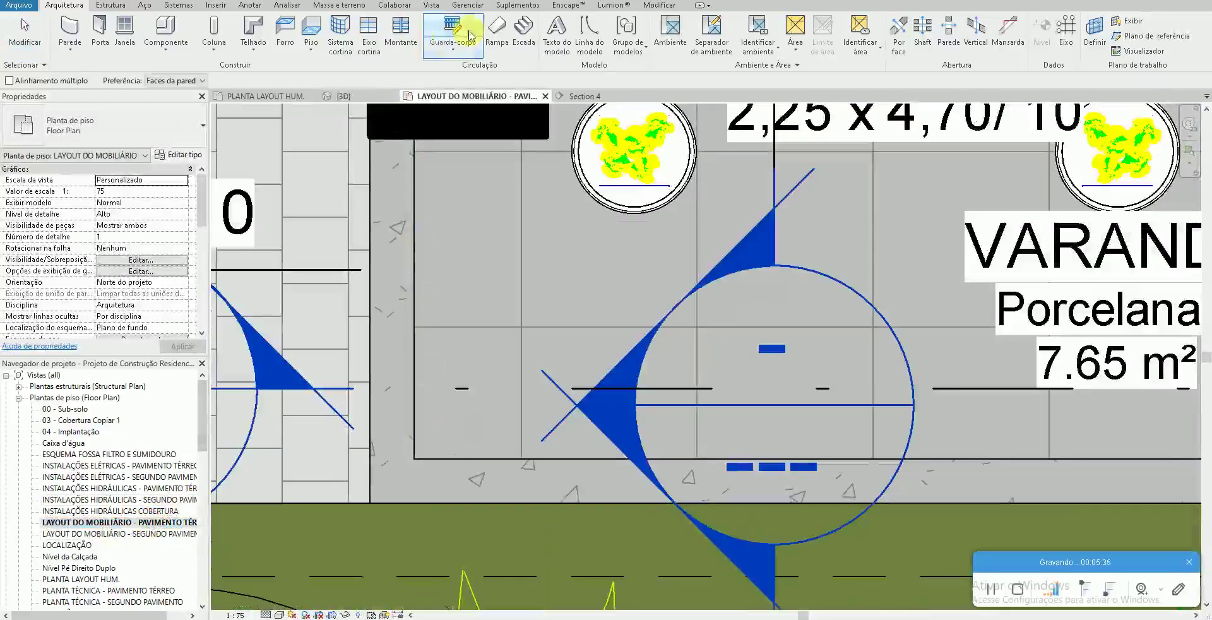
left_click(659, 5)
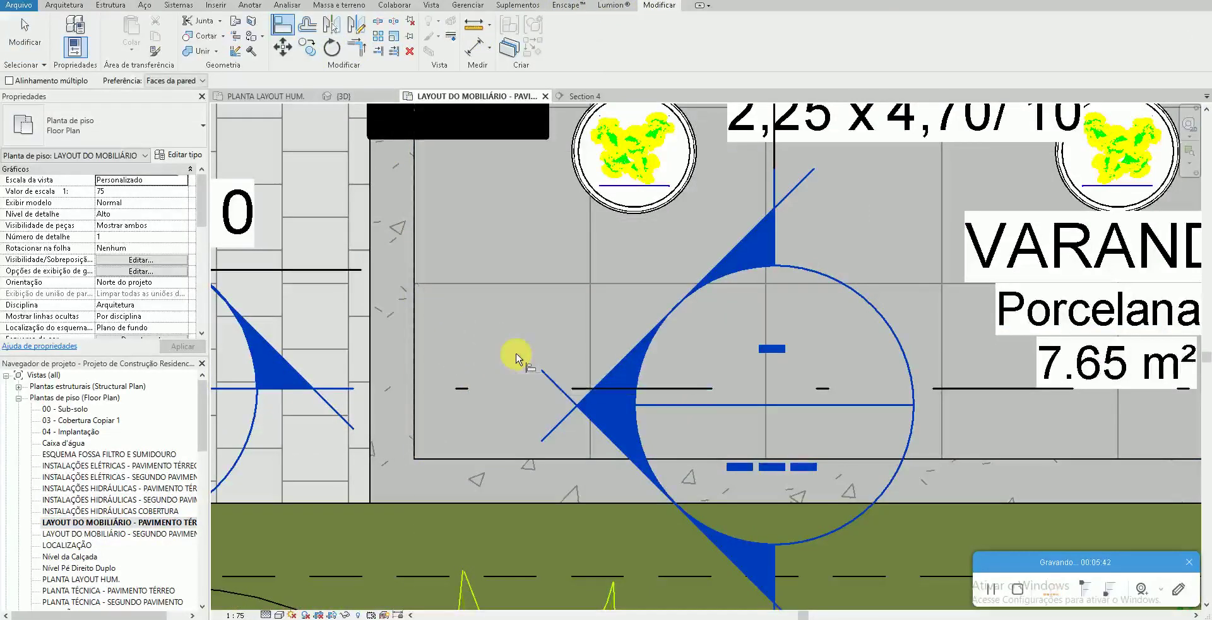
key("Escape")
Step: Return to the zoomed-out 3D view, then switch to the YouTube channel in the browser
key("ctrl+Tab")
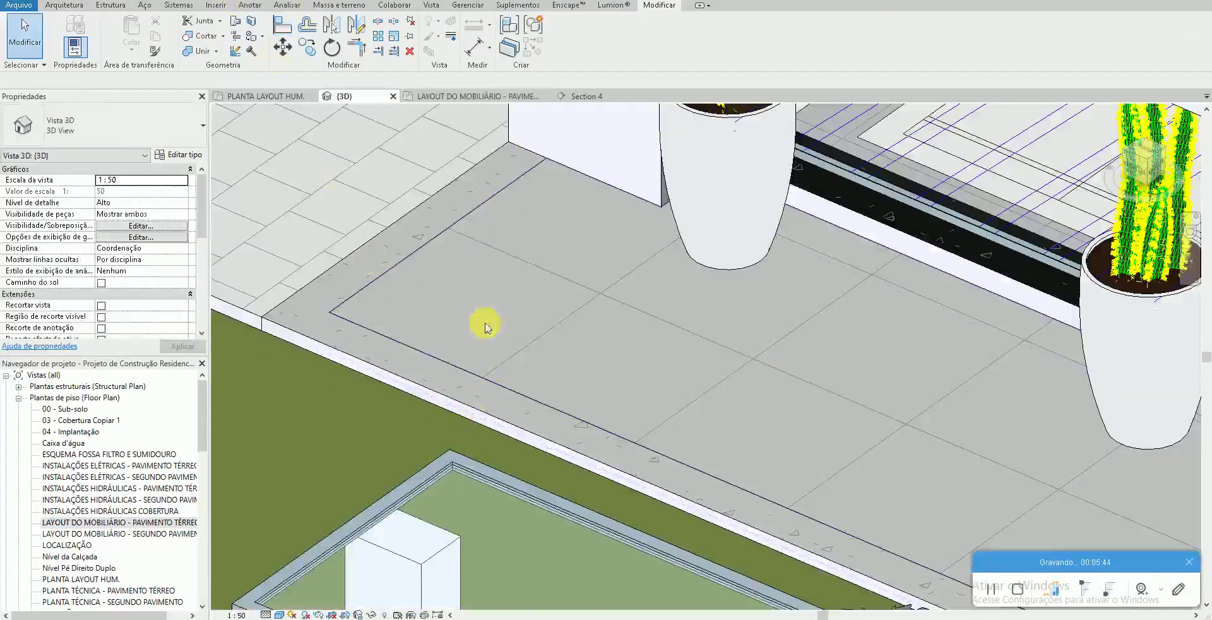
scroll(480, 310, "down", 2)
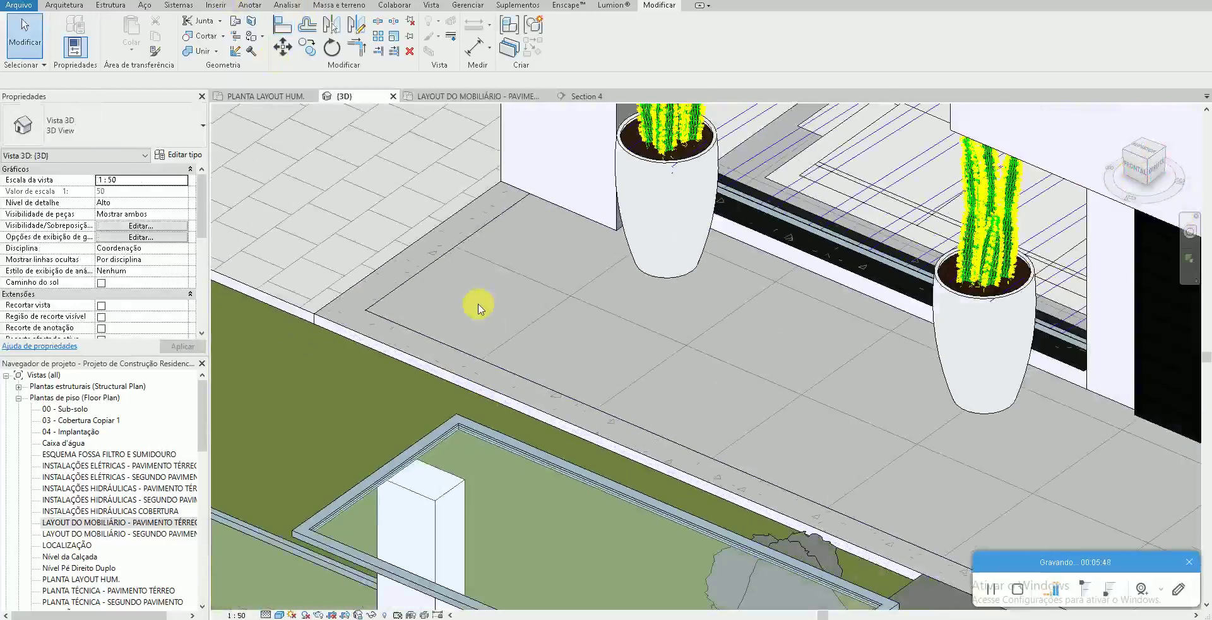
key("alt+Tab")
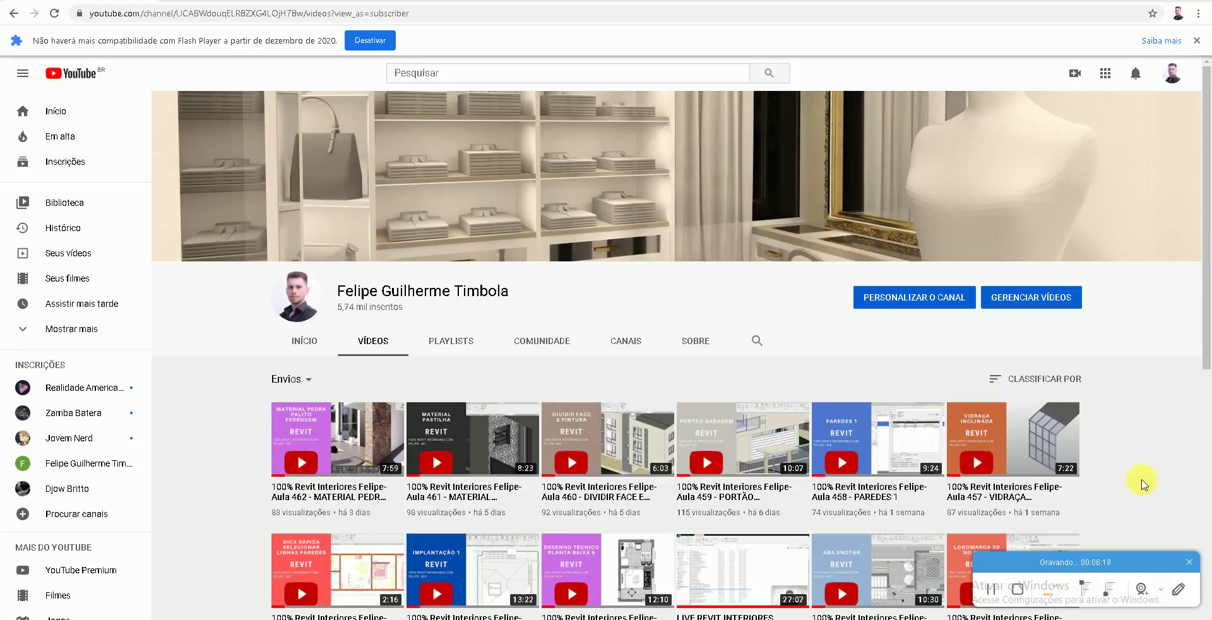
Step: Scroll the office's Facebook page to the top, then go to its Instagram profile
key("ctrl+Tab")
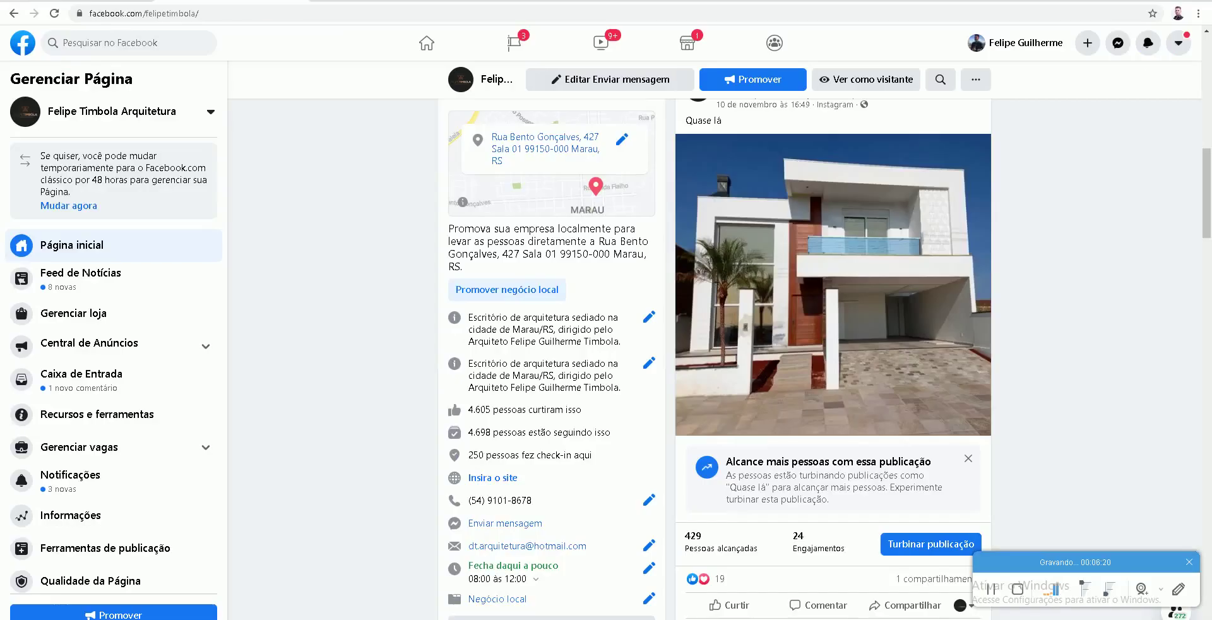
scroll(419, 424, "up", 10)
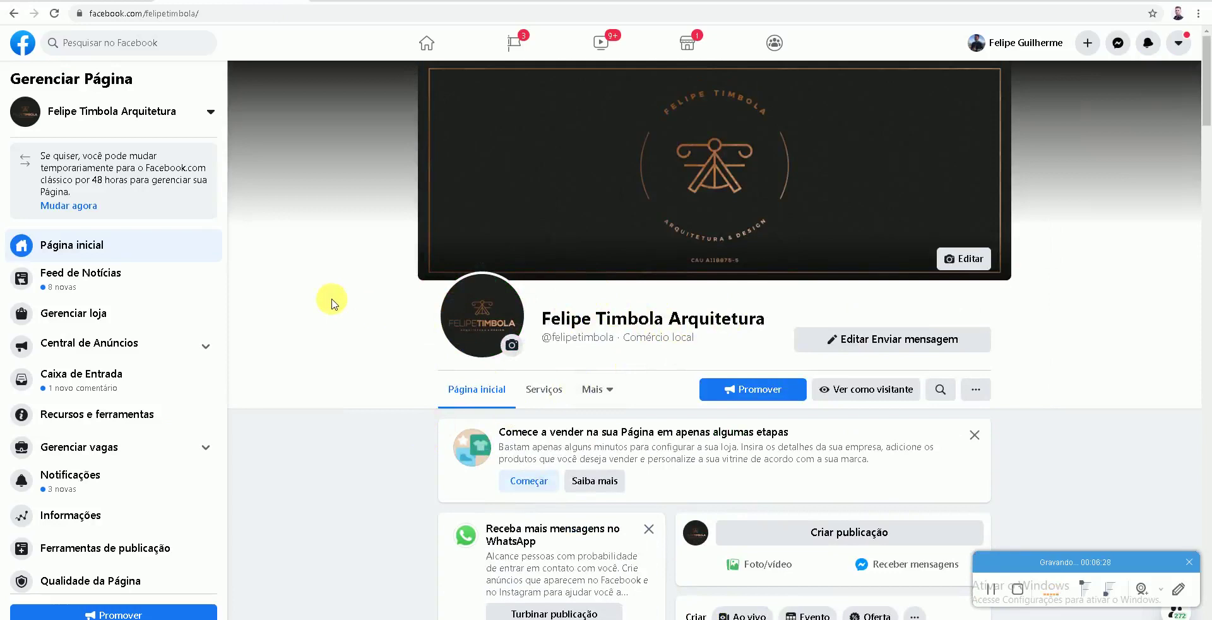
left_click(348, 2)
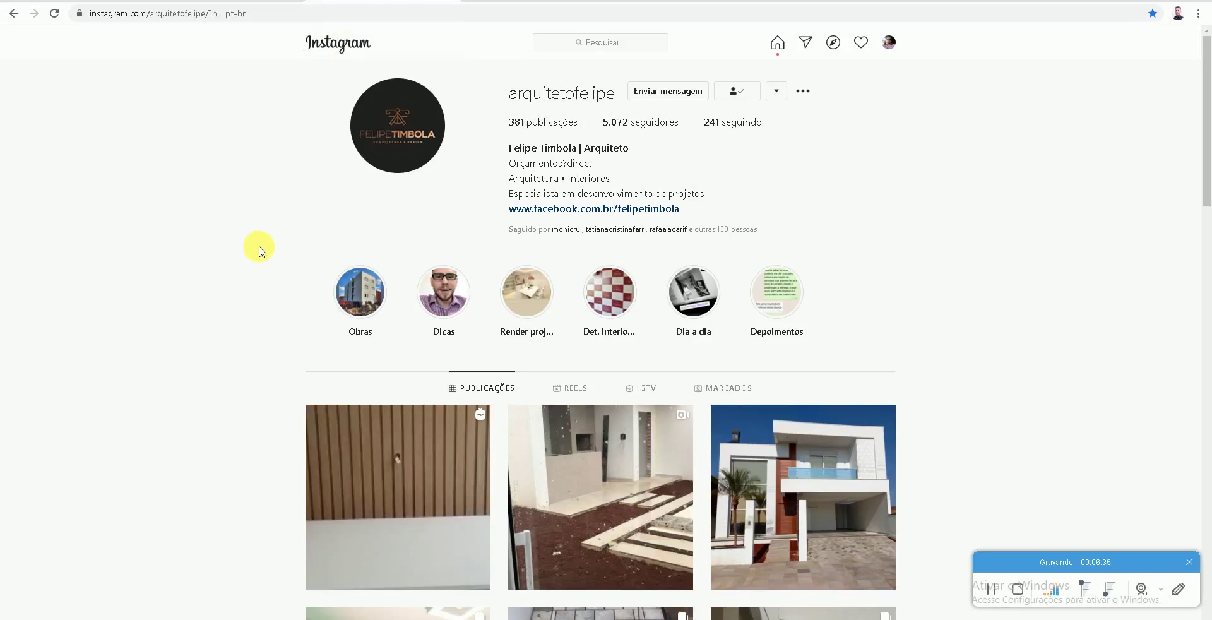
Step: Scroll through the blocosderevit profile's posts, go back a profile, then move to the Facebook group
scroll(261, 251, "down", 1)
scroll(224, 320, "down", 1)
scroll(224, 320, "down", 1)
scroll(224, 320, "down", 1)
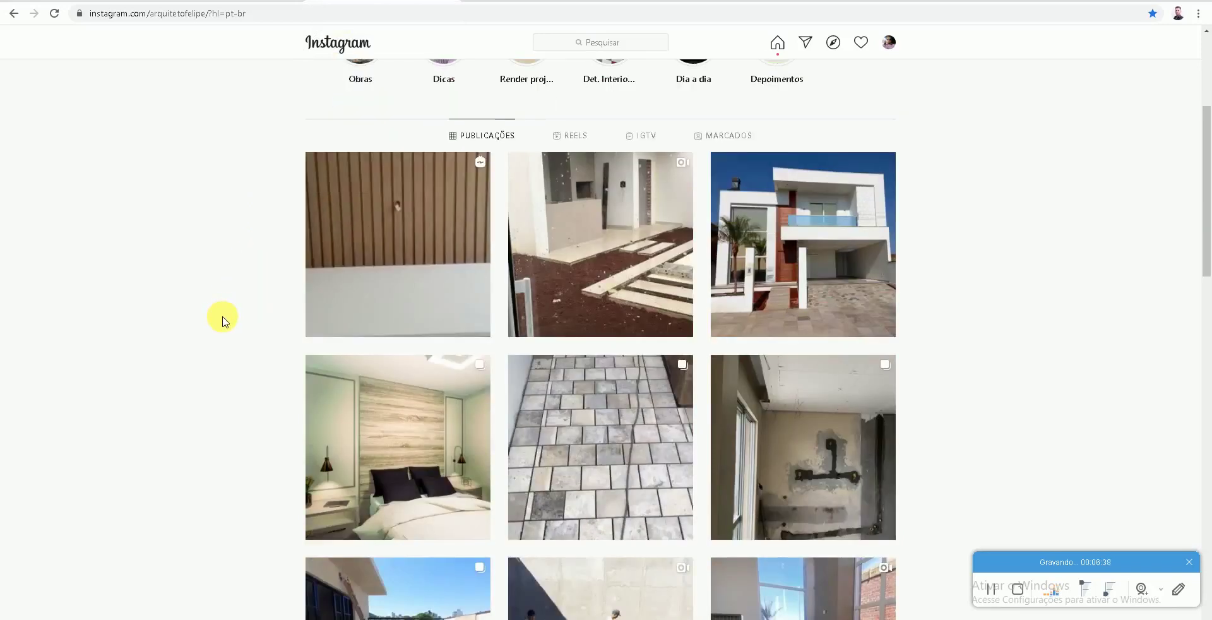
scroll(224, 321, "down", 6)
scroll(224, 322, "down", 1)
scroll(229, 341, "up", 6)
scroll(229, 341, "up", 10)
key("alt+Left")
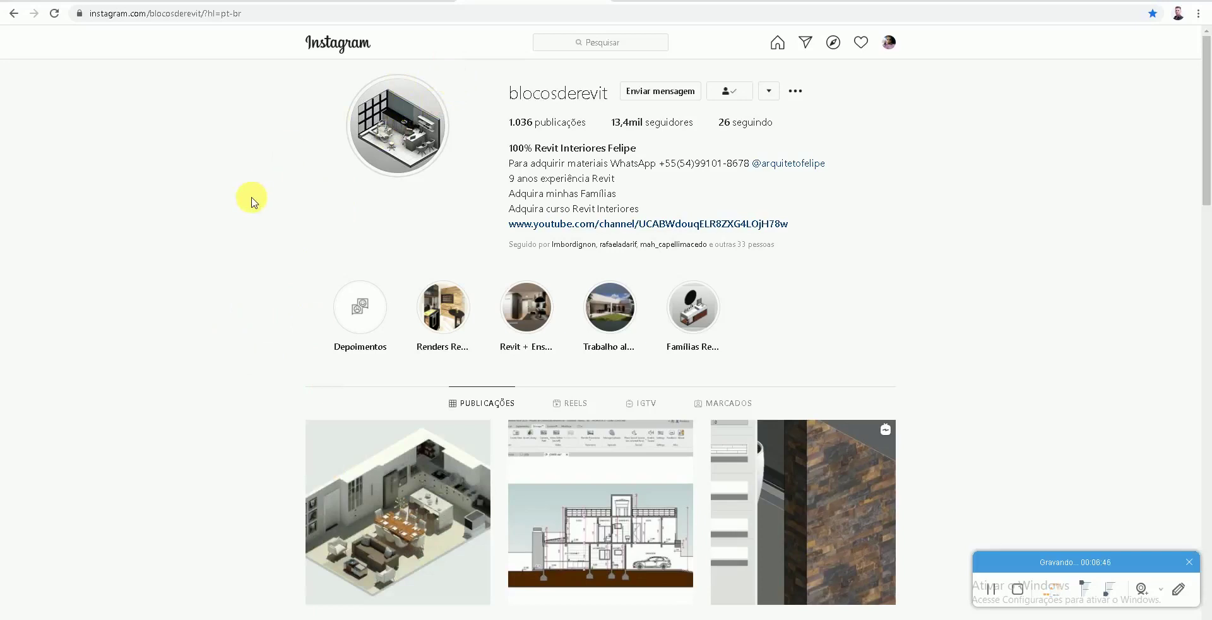
key("ctrl+Tab")
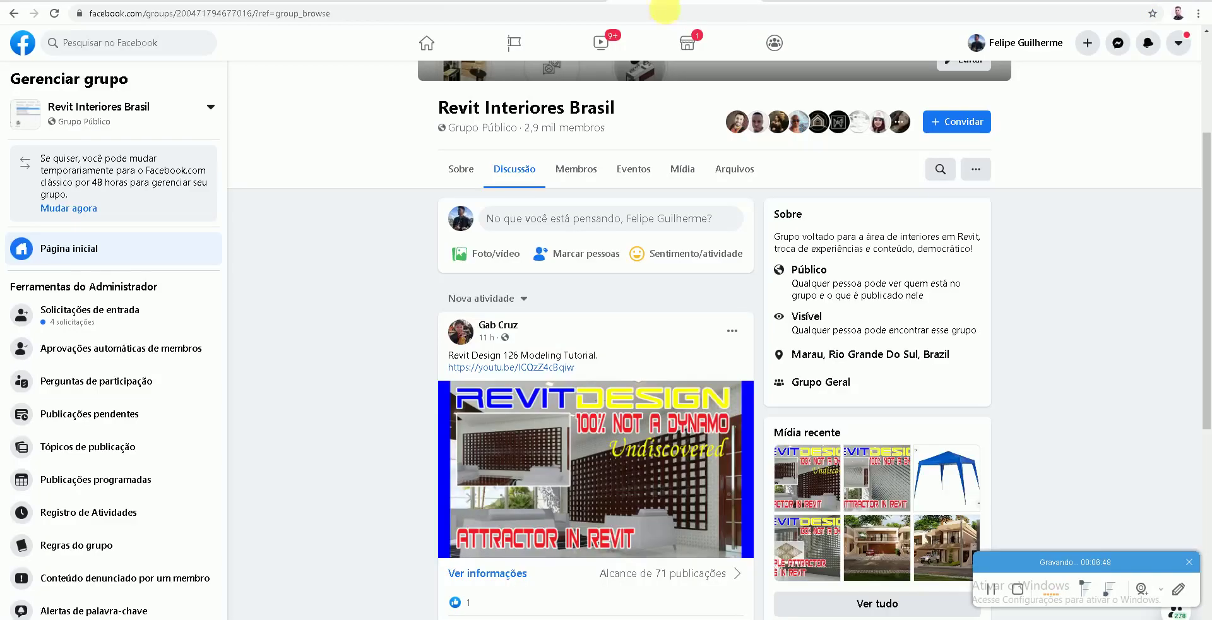
Step: Scroll down and back up the Revit Interiores Brasil group feed, then move to LinkedIn
scroll(322, 340, "down", 4)
scroll(322, 340, "down", 5)
scroll(322, 339, "down", 5)
scroll(322, 339, "down", 5)
scroll(322, 340, "up", 10)
scroll(322, 340, "up", 5)
scroll(327, 322, "up", 5)
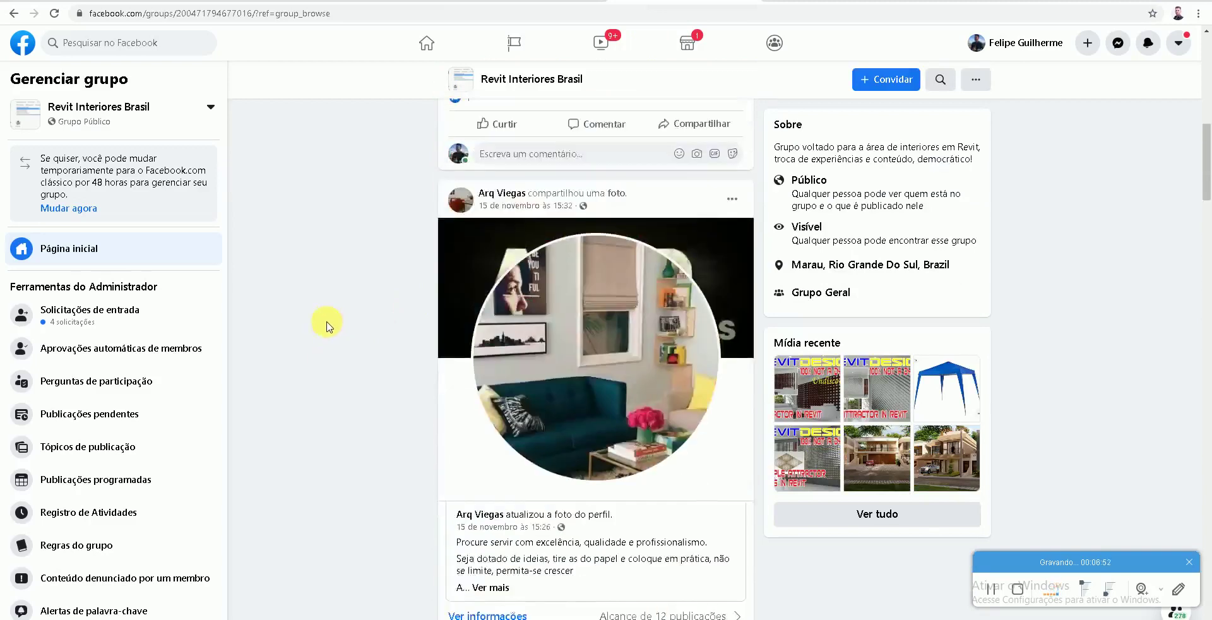
scroll(327, 322, "up", 5)
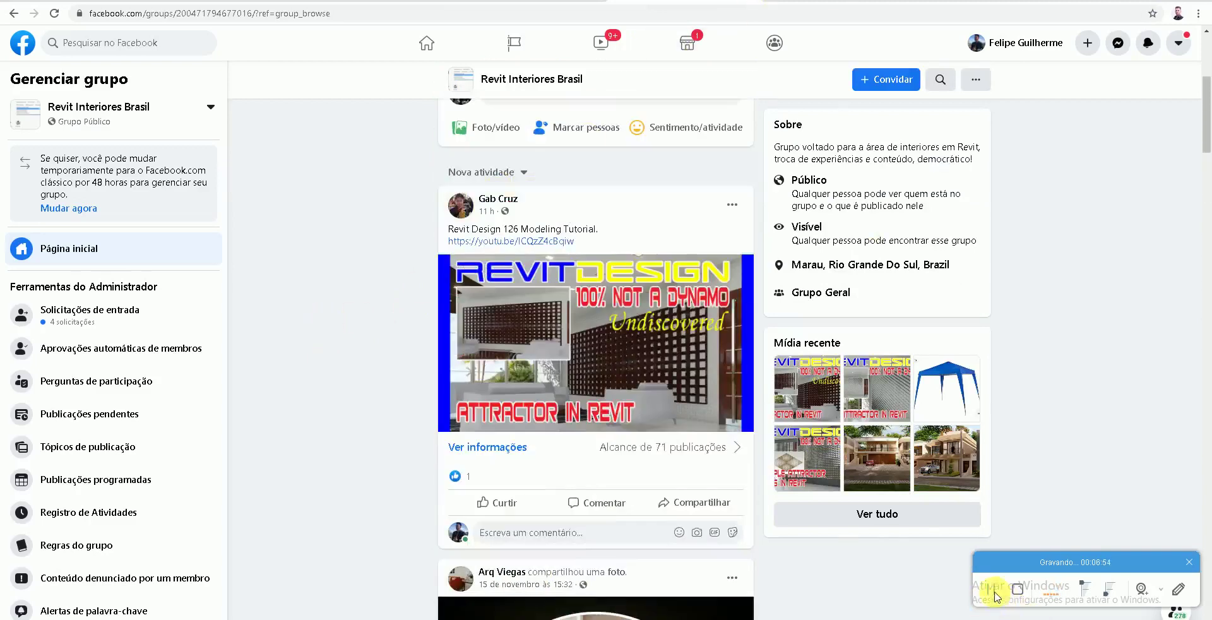
key("ctrl+Tab")
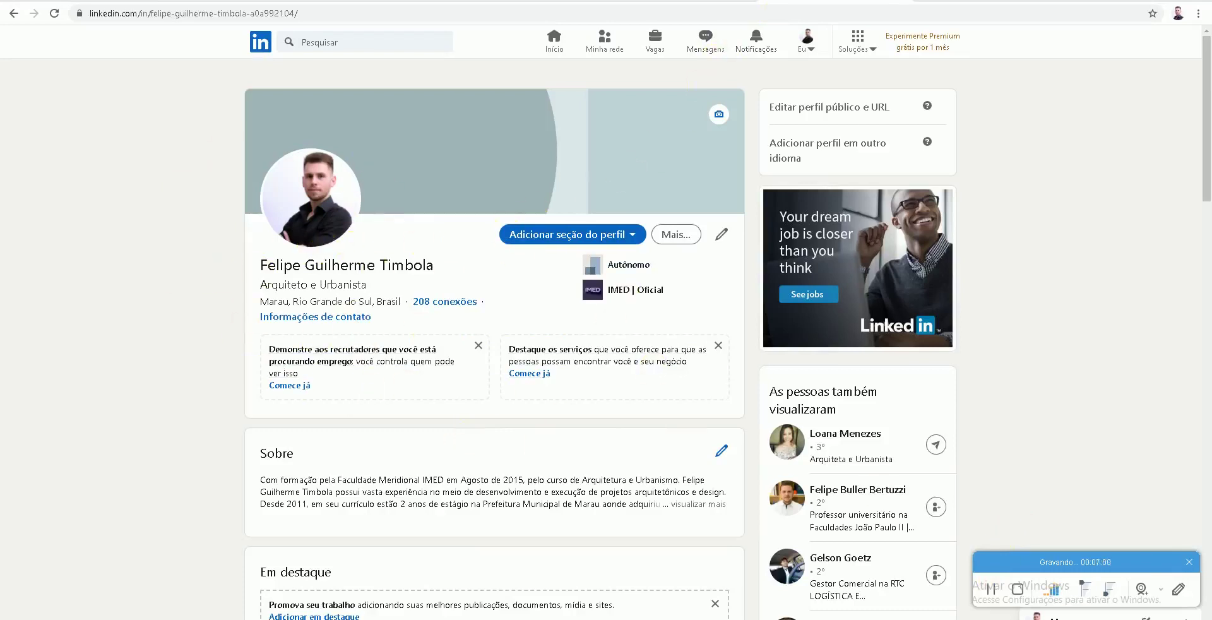
Step: Show the Twitter profile, then switch to the Blocos de Revit folder window
left_click(934, 1)
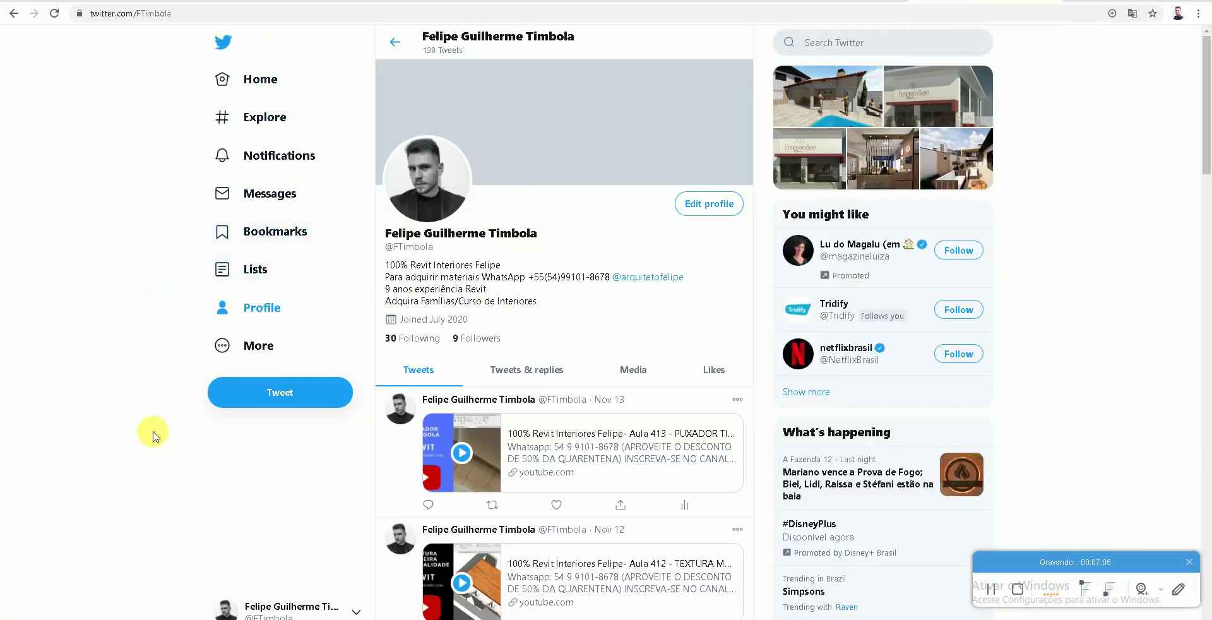
key("alt+Tab")
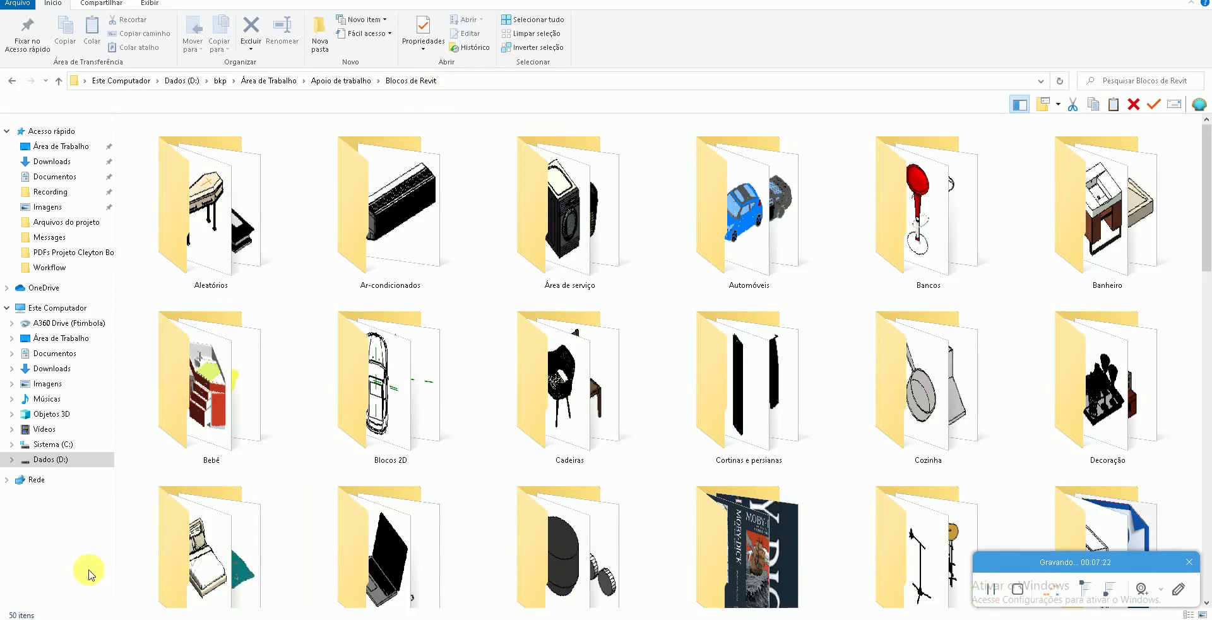
Step: Scroll through the Famílias Revit folder window's contents
left_click(98, 591)
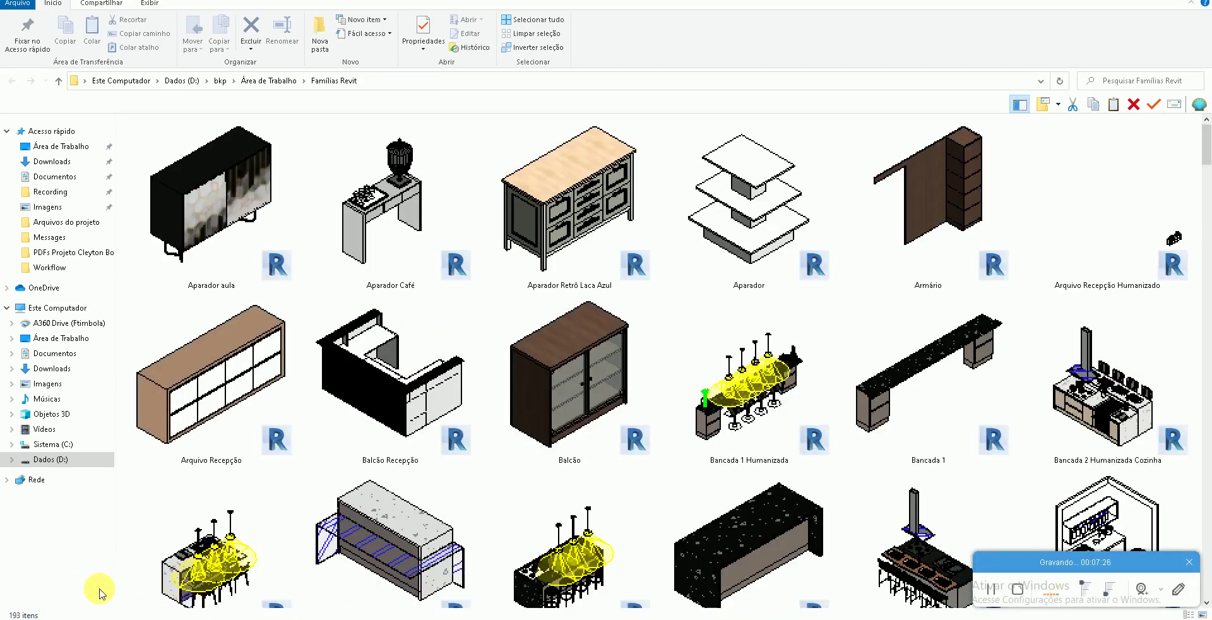
scroll(259, 524, "down", 4)
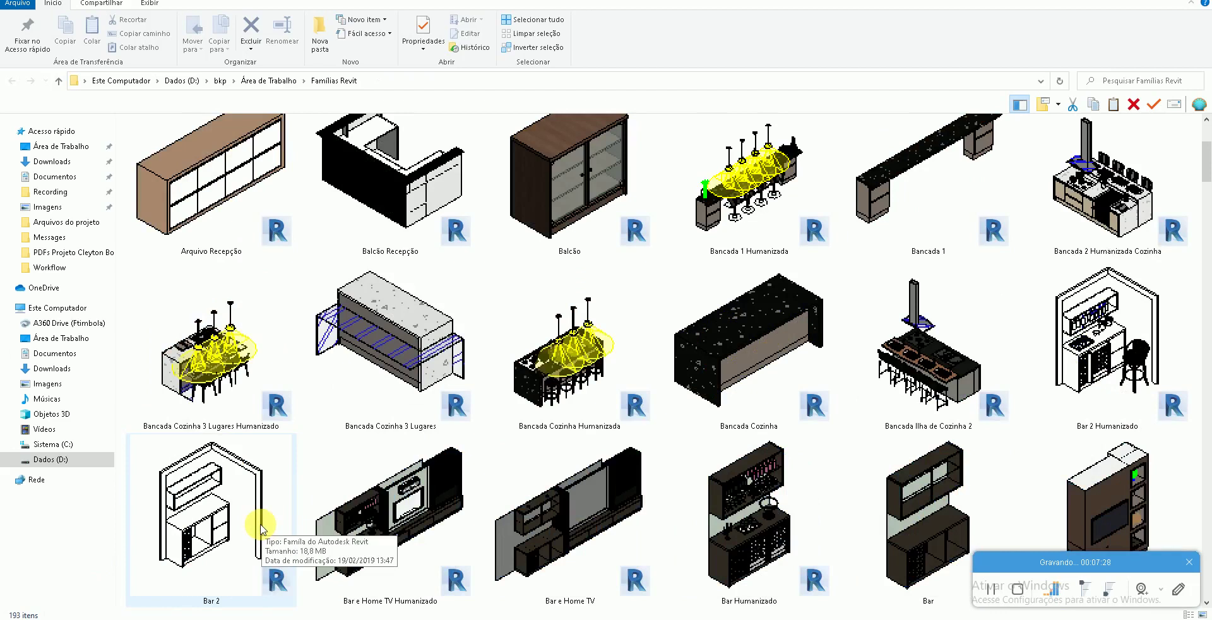
scroll(261, 532, "down", 2)
scroll(168, 528, "down", 2)
scroll(176, 524, "down", 4)
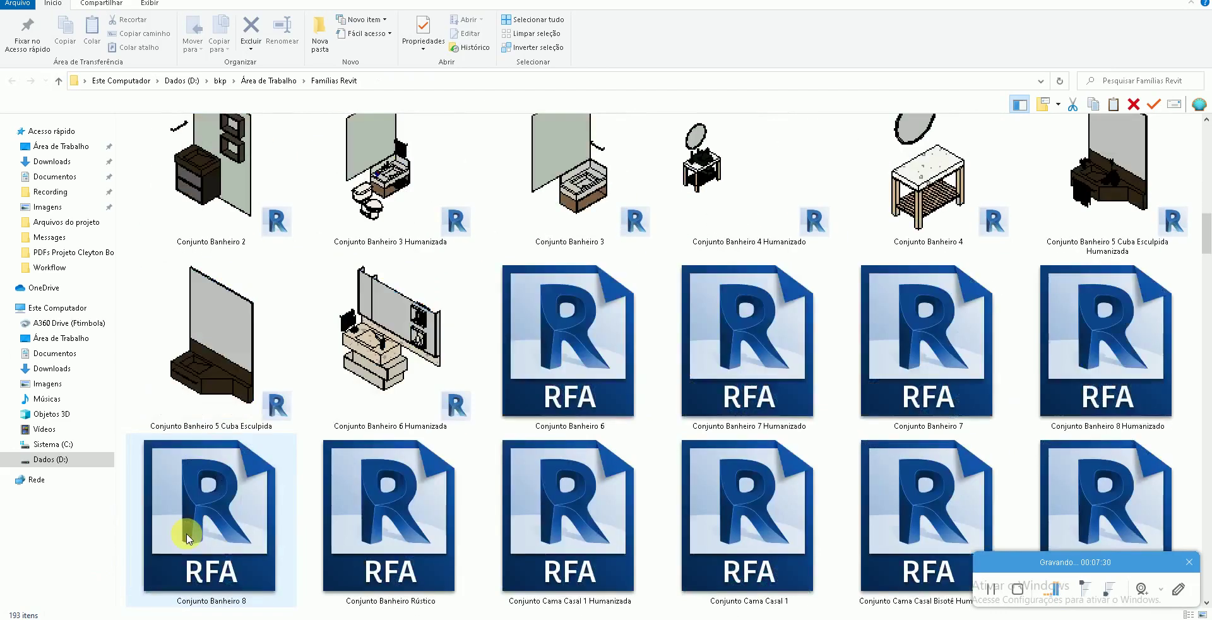
scroll(188, 538, "down", 4)
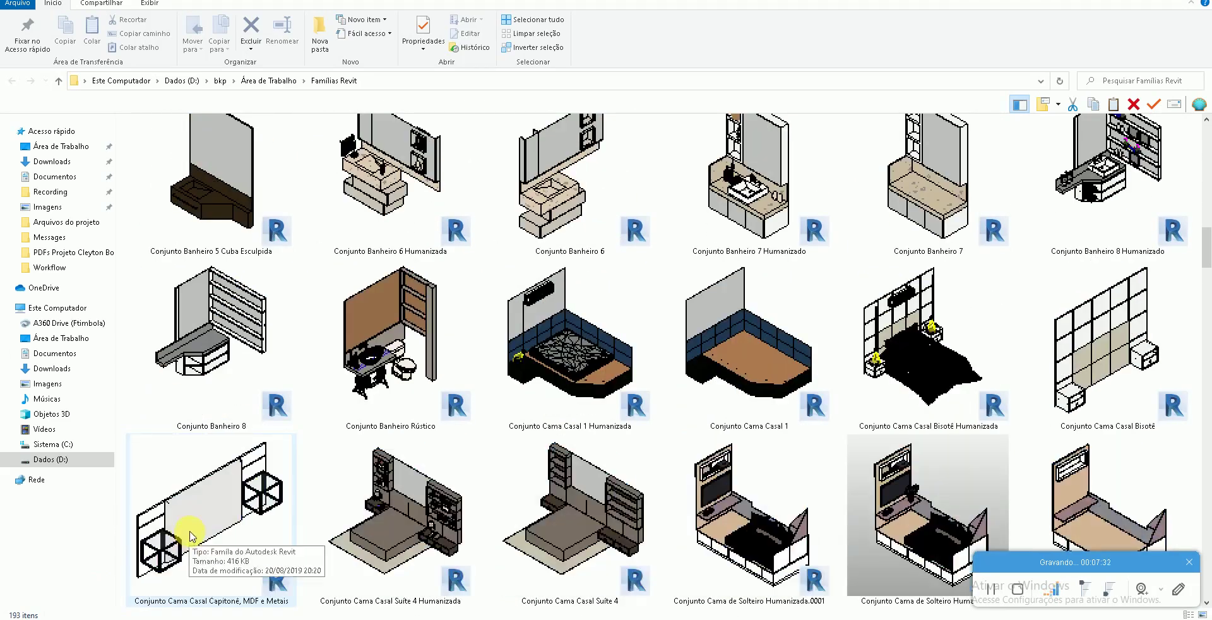
scroll(190, 536, "down", 5)
scroll(792, 419, "down", 2)
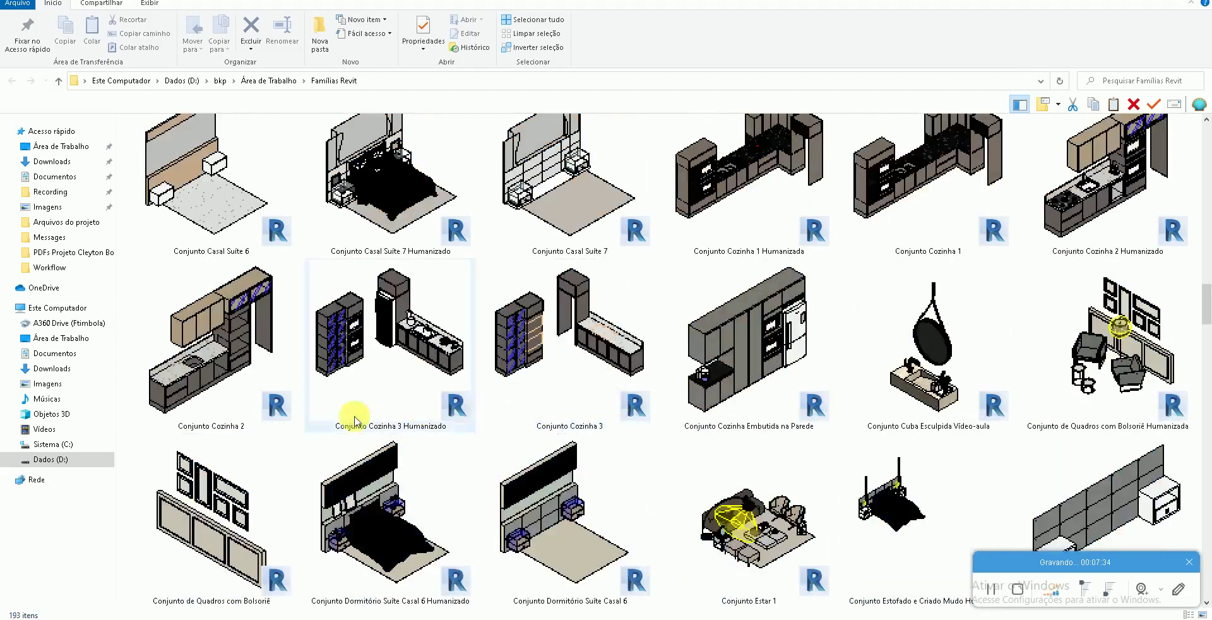
scroll(531, 322, "down", 4)
scroll(221, 518, "down", 2)
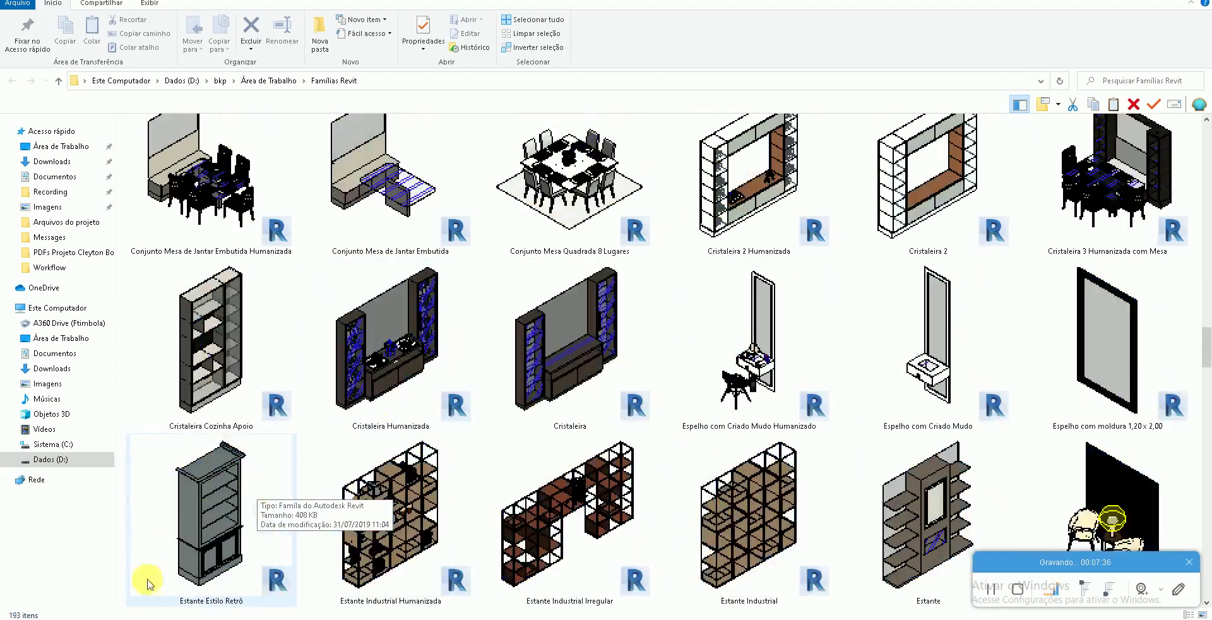
scroll(82, 570, "down", 2)
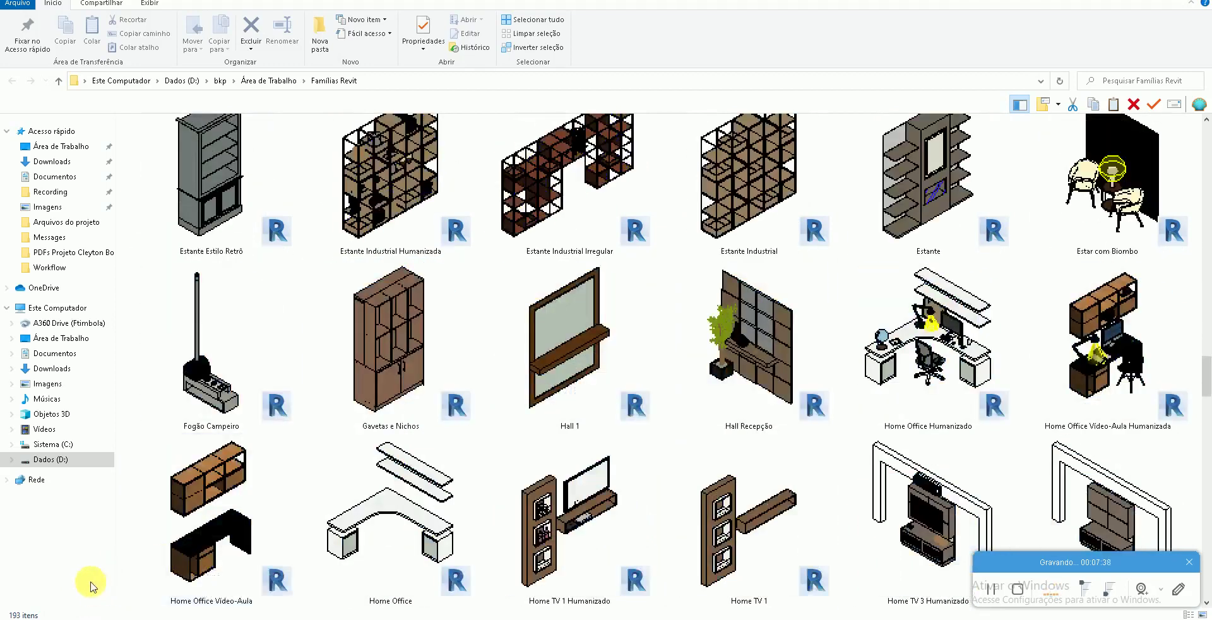
scroll(116, 561, "down", 1)
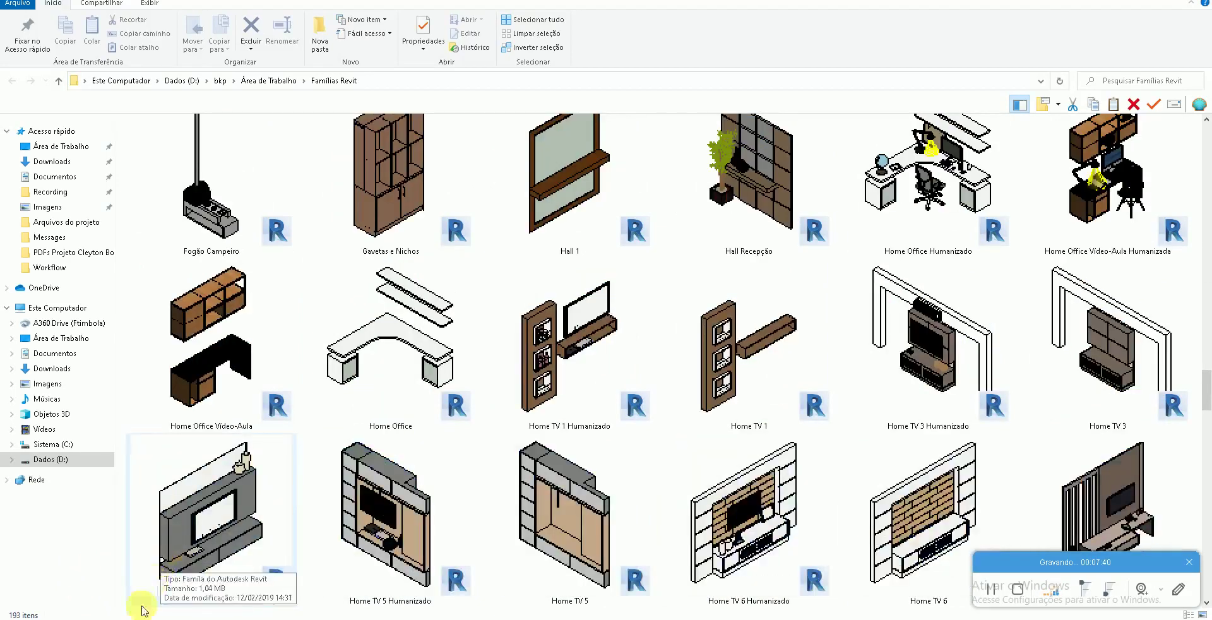
Step: Show 50 Blocos de Revit folders 1 through 6, then select Novos 10 projetos on Dados (D:)
left_click(349, 595)
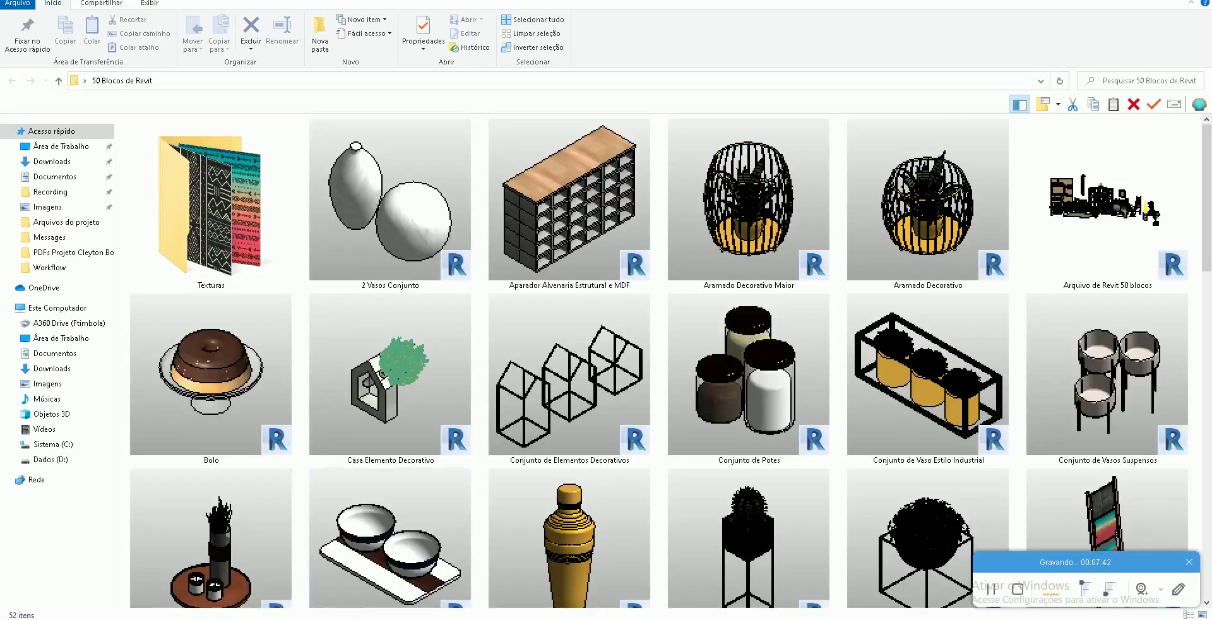
left_click(461, 600)
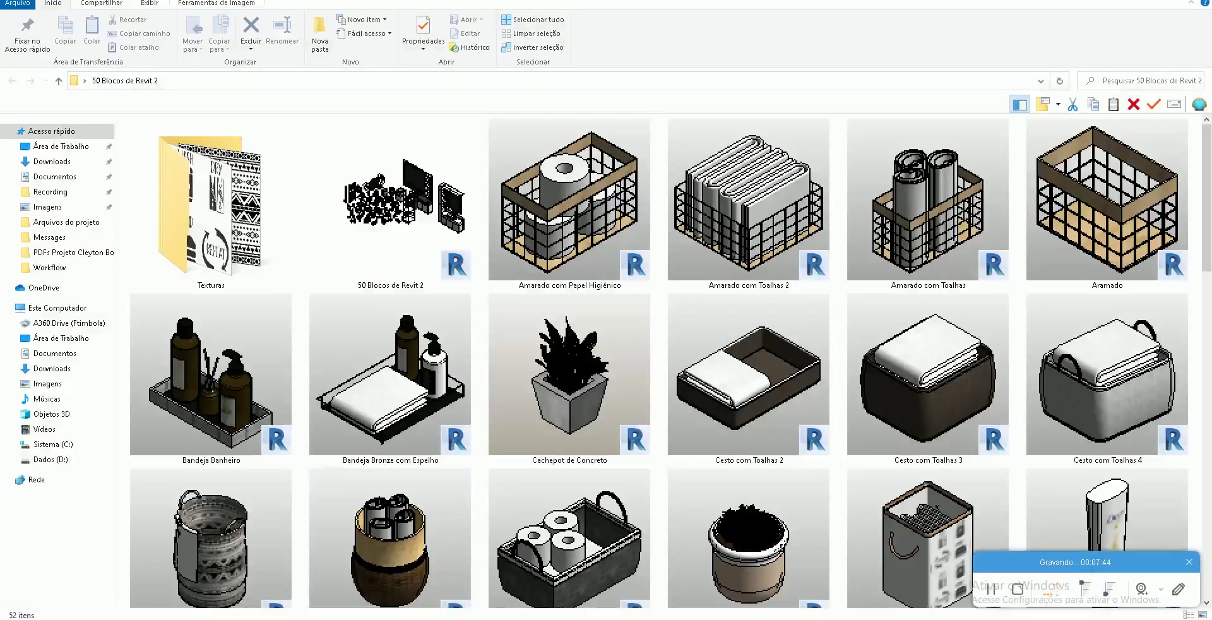
left_click(590, 600)
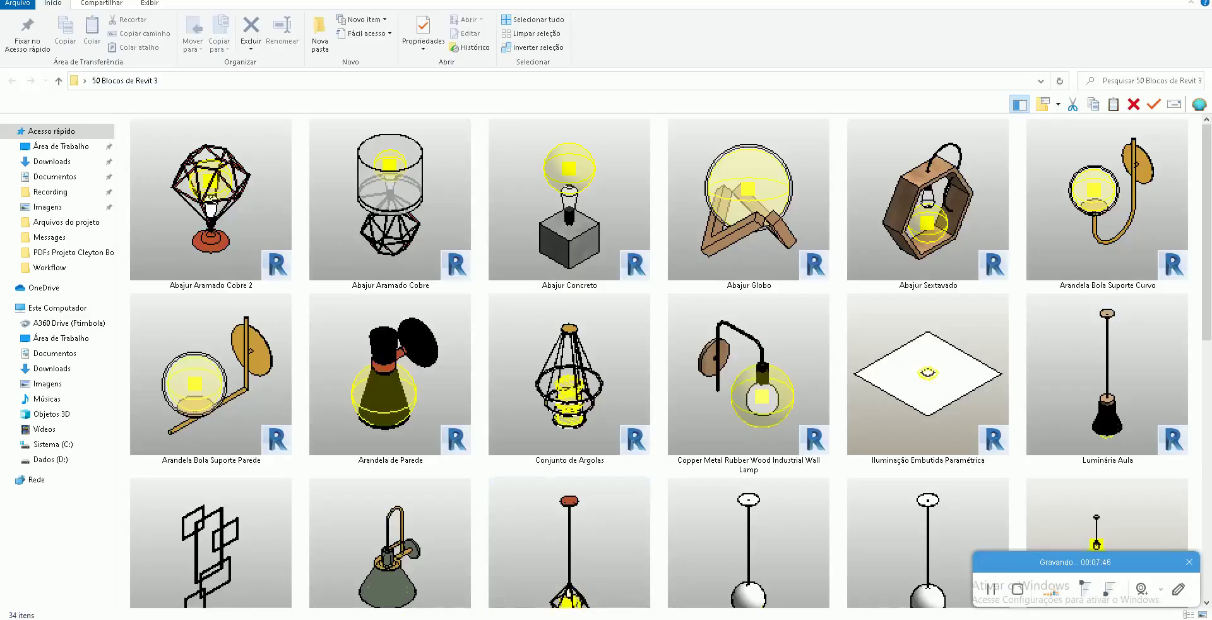
left_click(724, 597)
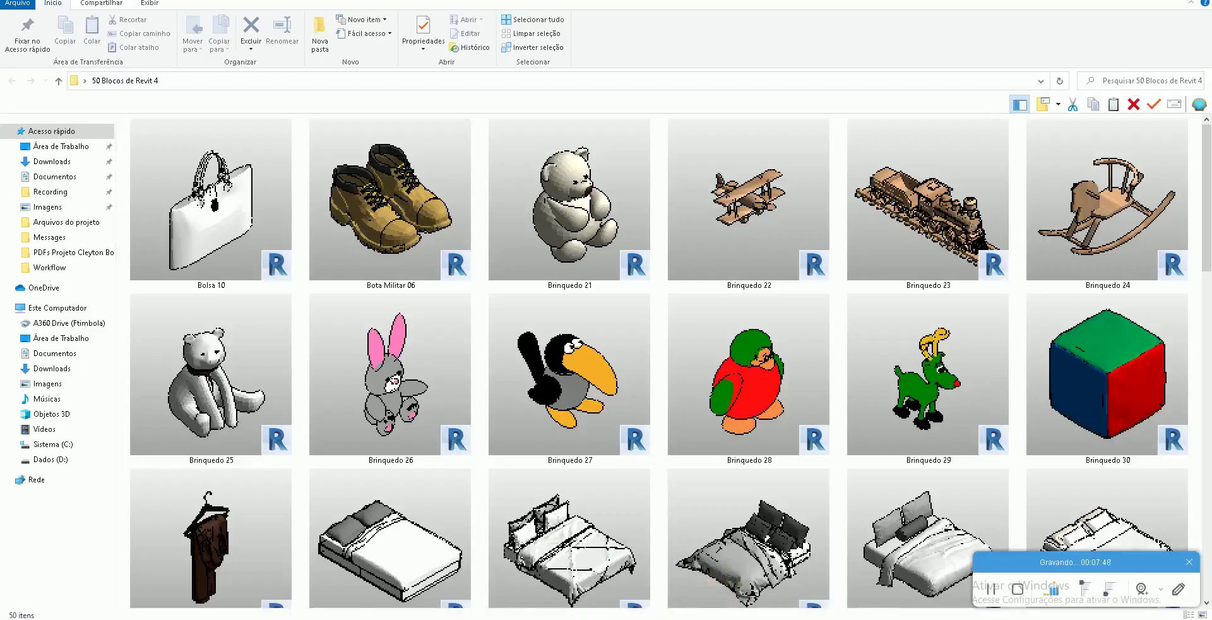
left_click(874, 593)
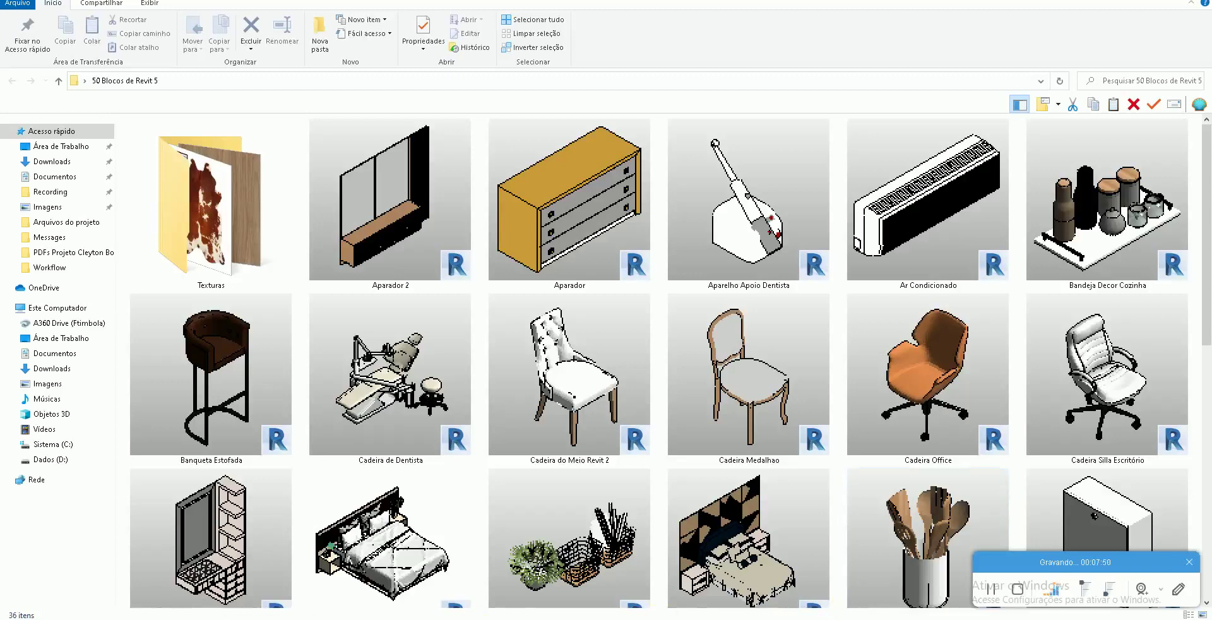
left_click(1007, 590)
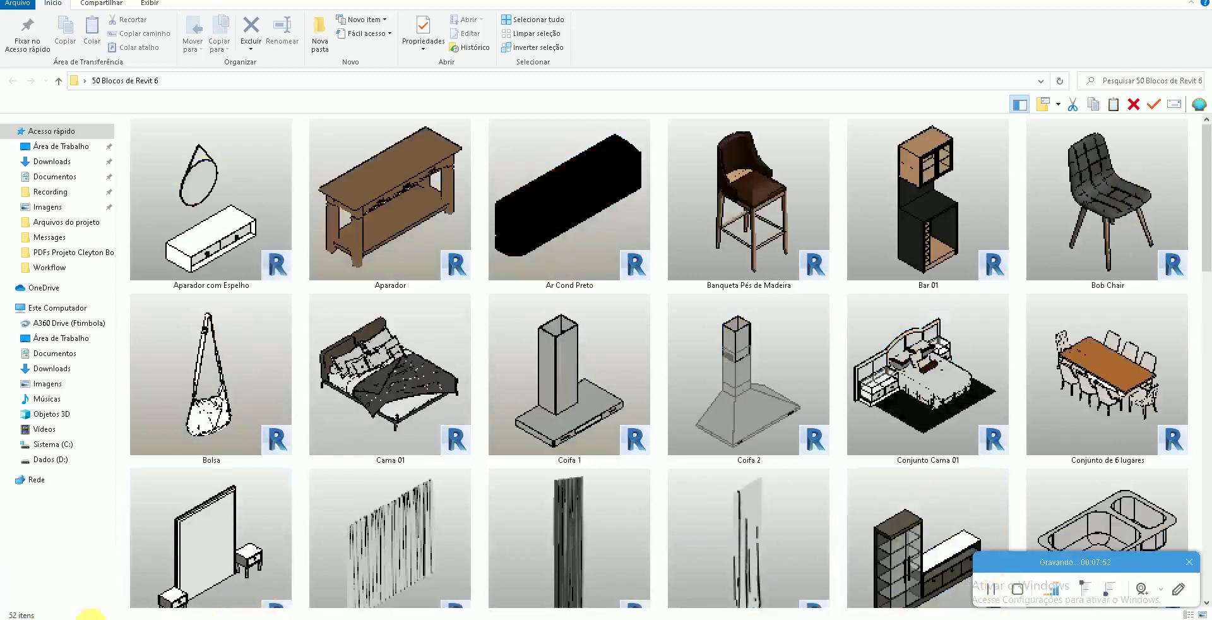
left_click(51, 459)
left_click(487, 177)
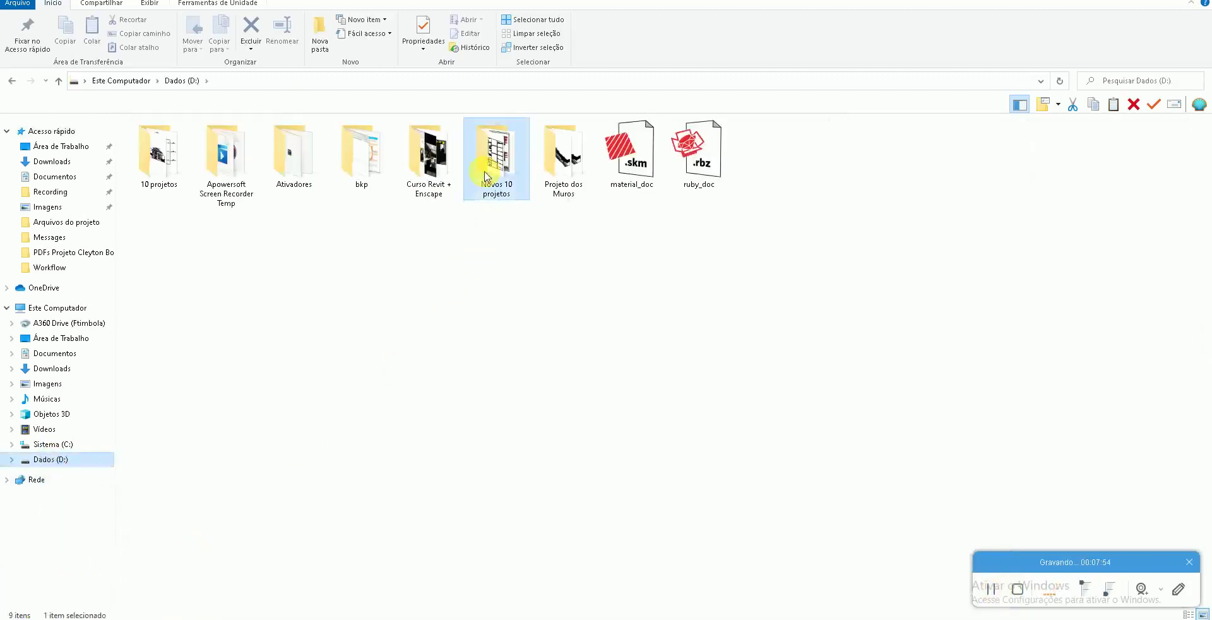
Step: Look inside Novos 10 projetos and Curso Revit + Enscape, then open bkp's interiors course folder
double_click(486, 177)
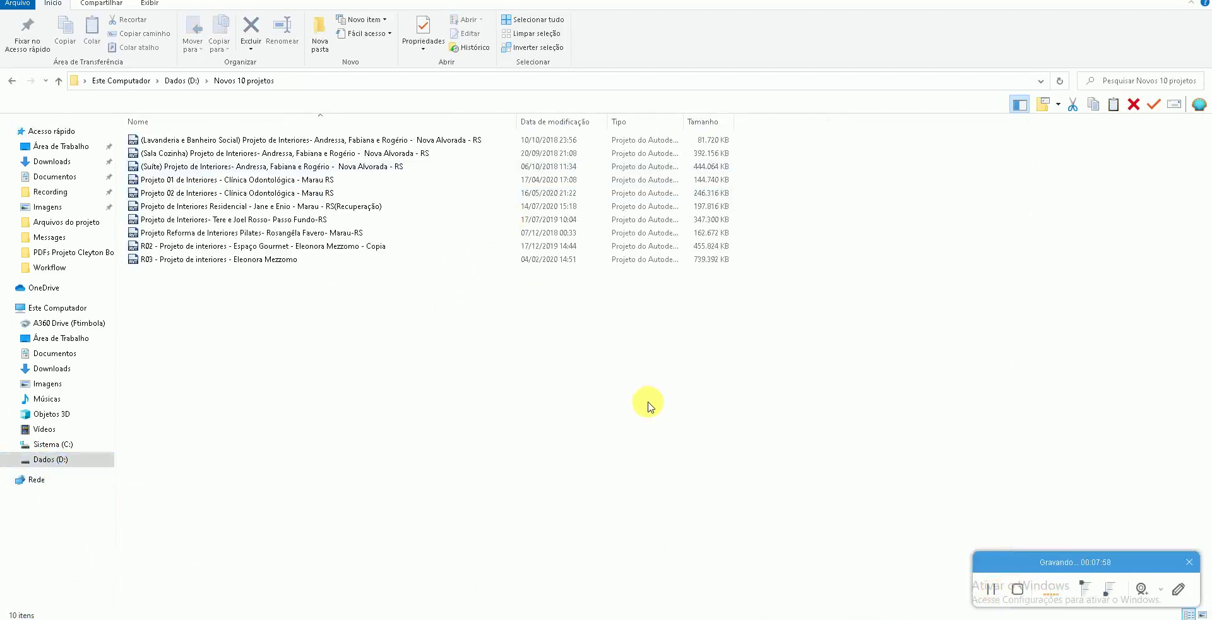
left_click(12, 81)
left_click(435, 188)
double_click(434, 188)
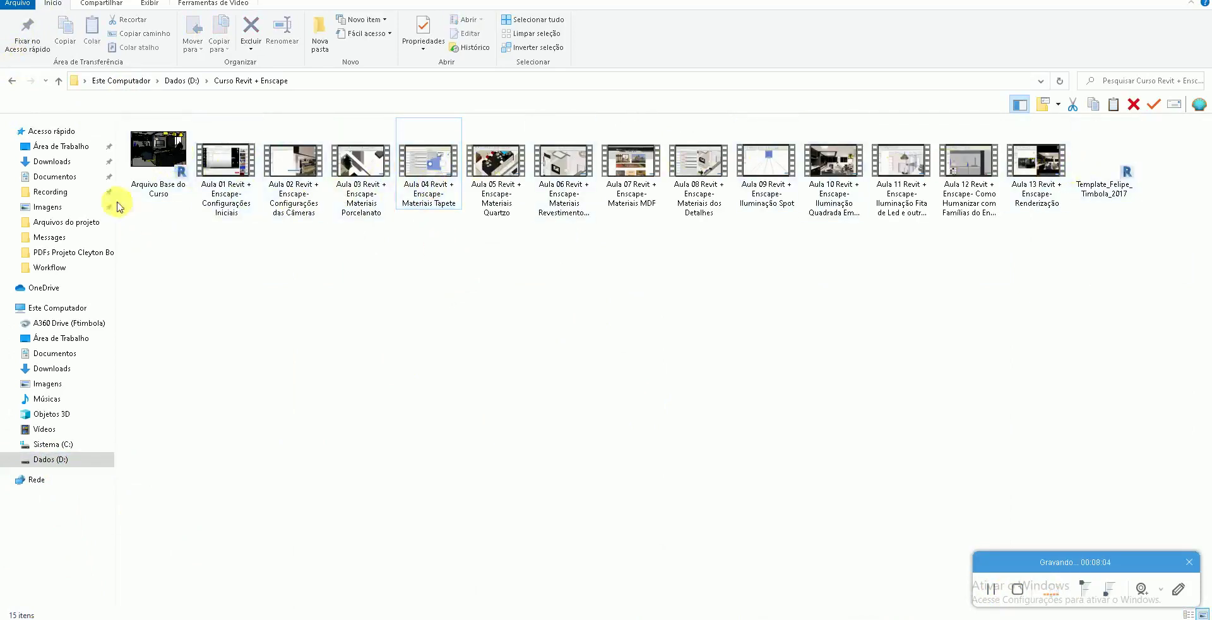
left_click(10, 81)
double_click(360, 155)
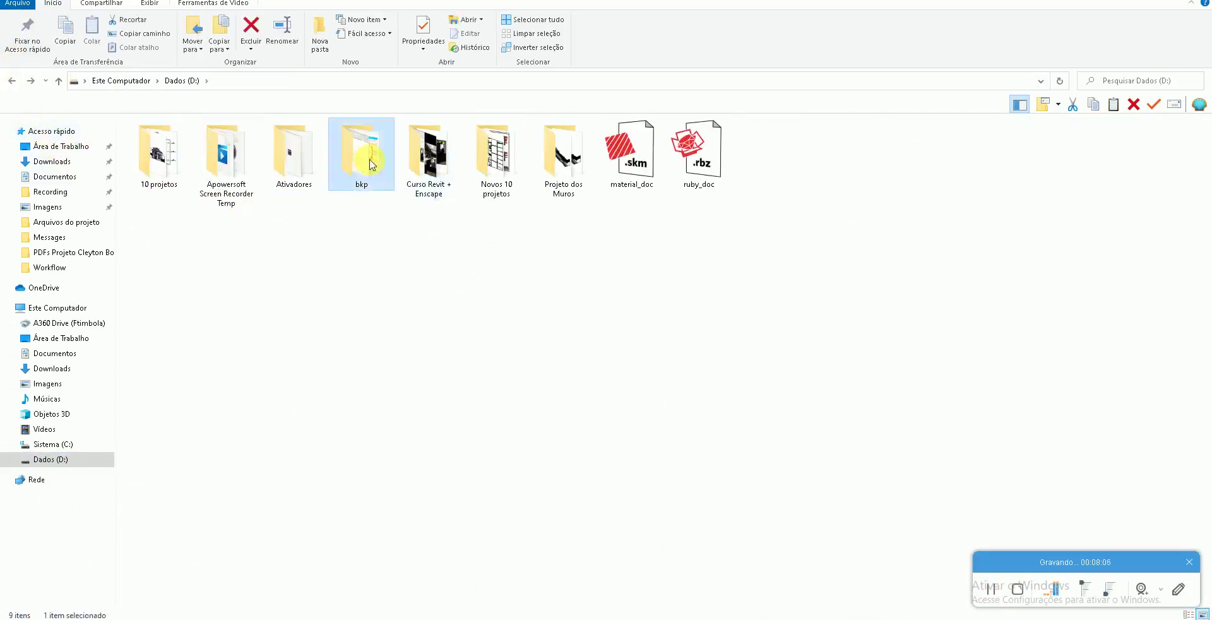
double_click(511, 174)
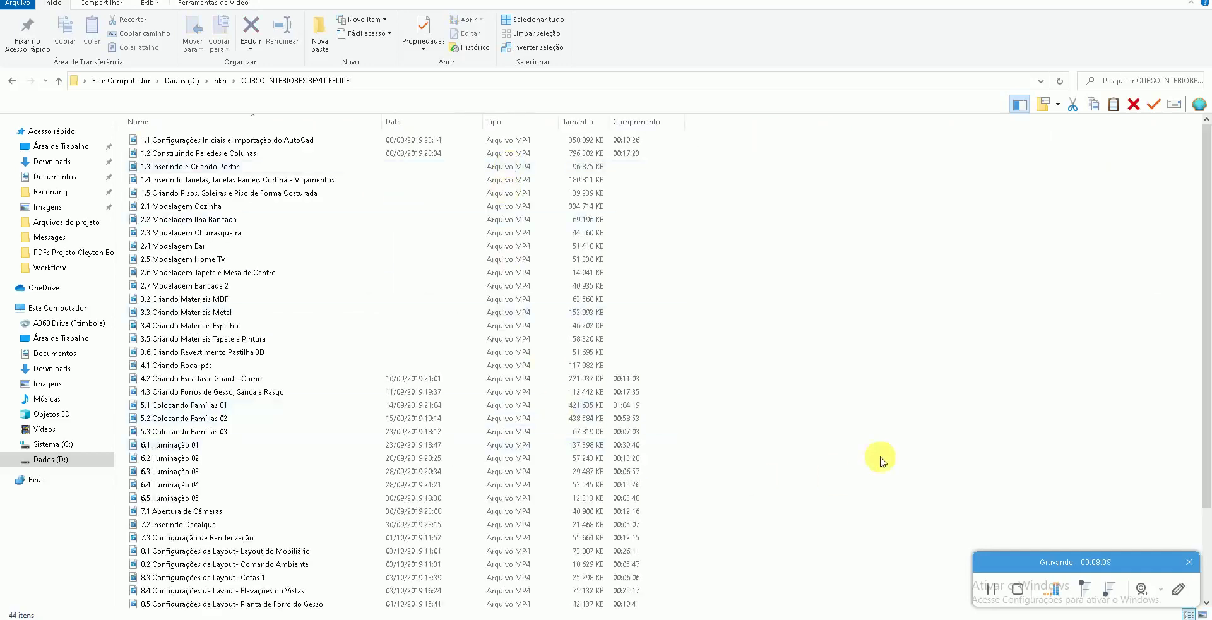